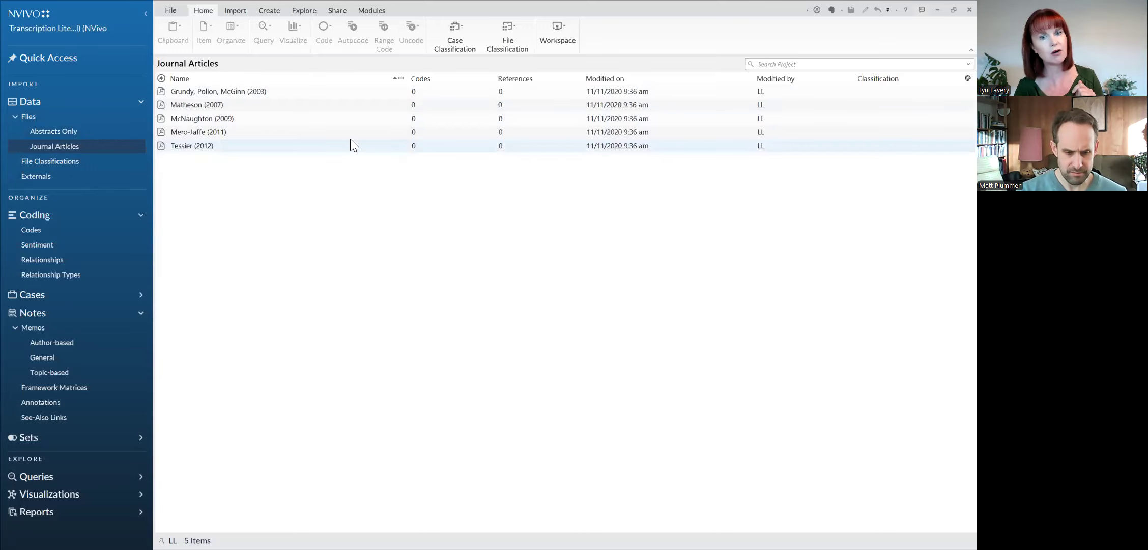
Step: Open the Mero-Jaffe (2011) journal article, enlarge it and go to the section "Background: Transcription and type of transcripts"
{"action": "left_click", "coordinate": [160, 92]}
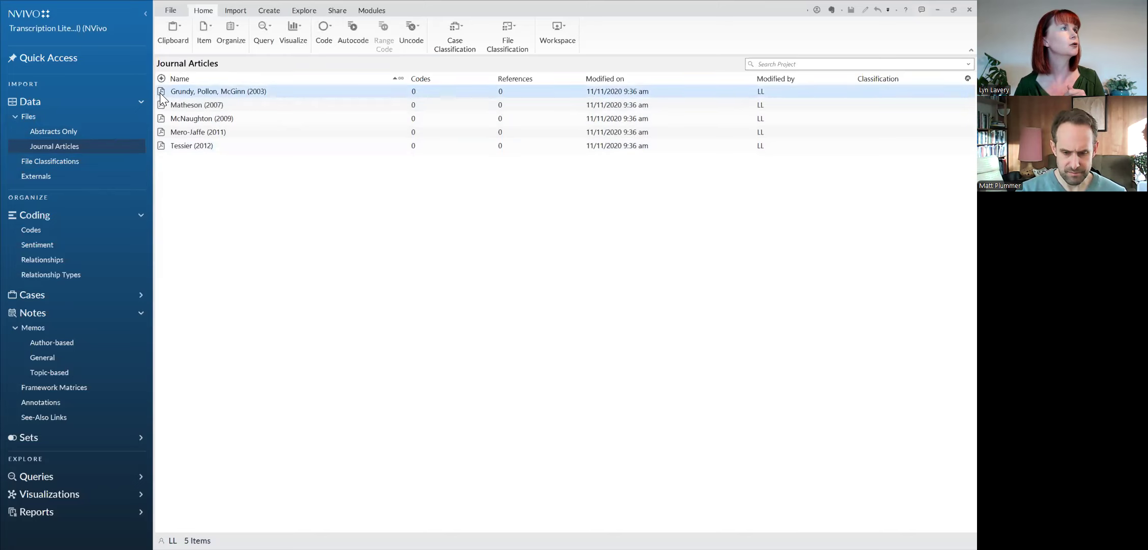
{"action": "left_click", "coordinate": [161, 130]}
{"action": "double_click", "coordinate": [161, 130]}
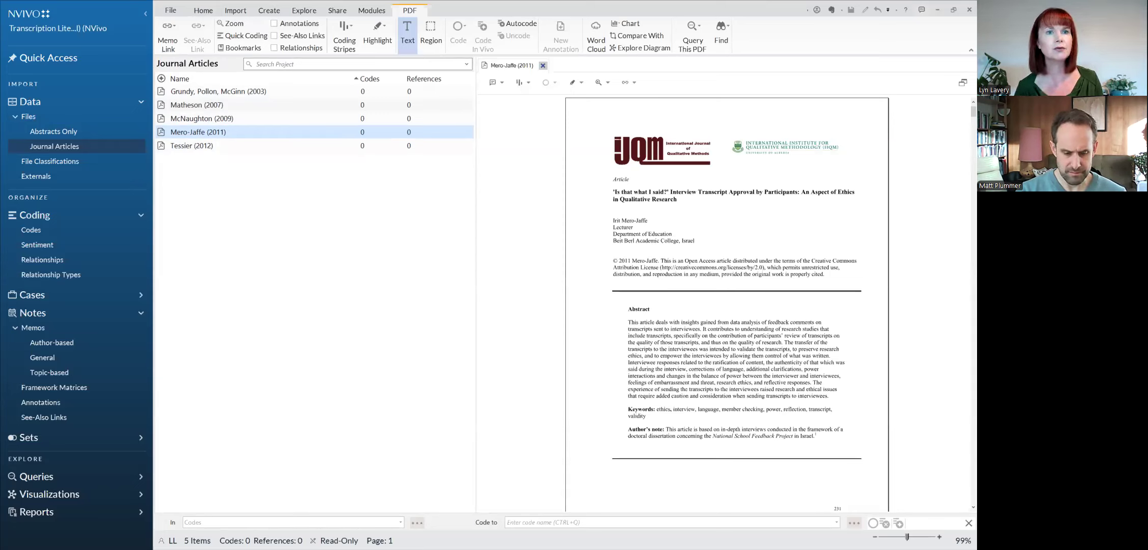
{"action": "left_click", "coordinate": [939, 537]}
{"action": "left_click", "coordinate": [940, 537]}
{"action": "left_click", "coordinate": [939, 537]}
{"action": "left_click", "coordinate": [939, 537]}
{"action": "scroll", "coordinate": [822, 429], "scroll_direction": "down", "scroll_amount": 8}
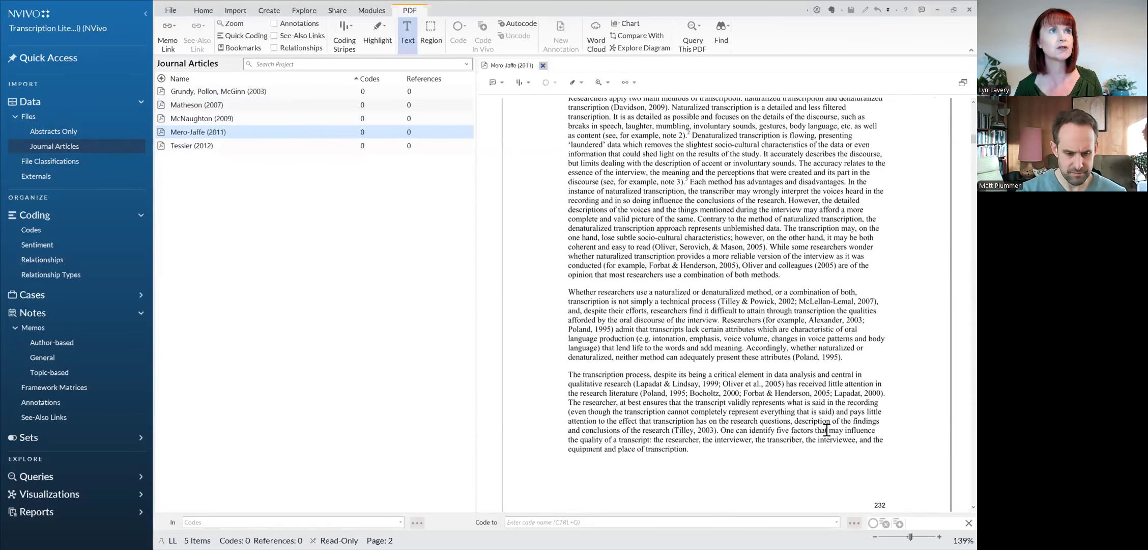
{"action": "scroll", "coordinate": [827, 428], "scroll_direction": "up", "scroll_amount": 3}
Step: Select the first Background paragraph as text, then the sentence beginning "It is as detailed as possible" in the second paragraph
{"action": "left_click_drag", "start_coordinate": [569, 250], "coordinate": [895, 287]}
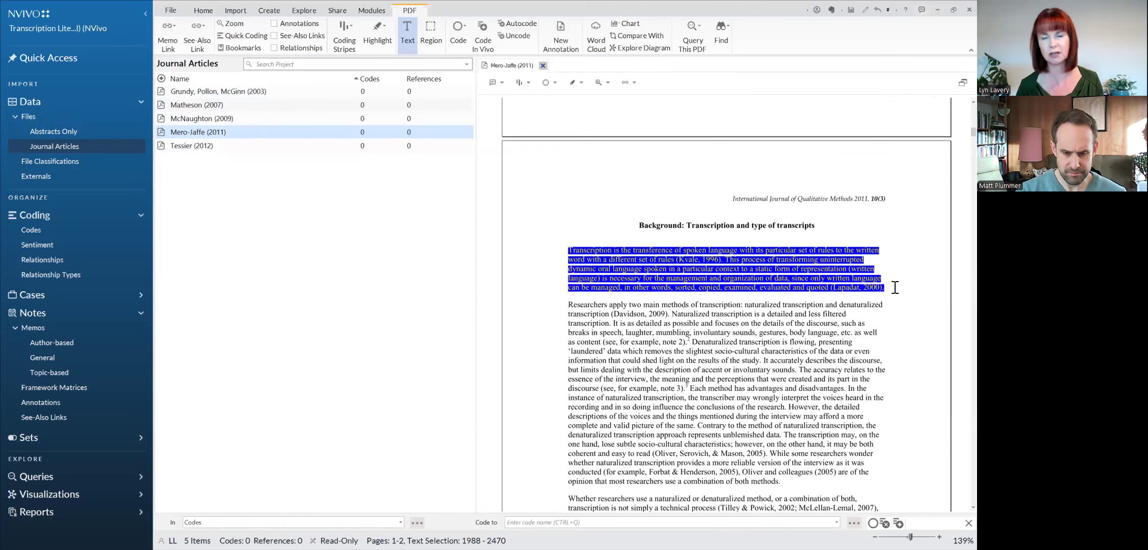
{"action": "left_click", "coordinate": [614, 326]}
{"action": "left_click_drag", "start_coordinate": [613, 326], "coordinate": [692, 349]}
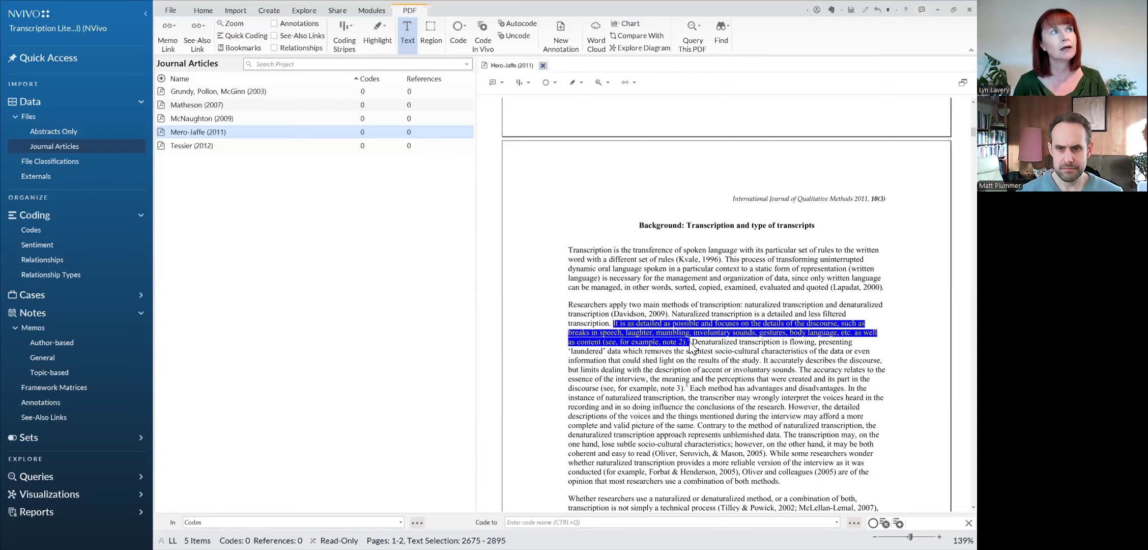
Step: View the Abstracts document in the Abstracts Only folder, then close it
{"action": "left_click", "coordinate": [51, 133]}
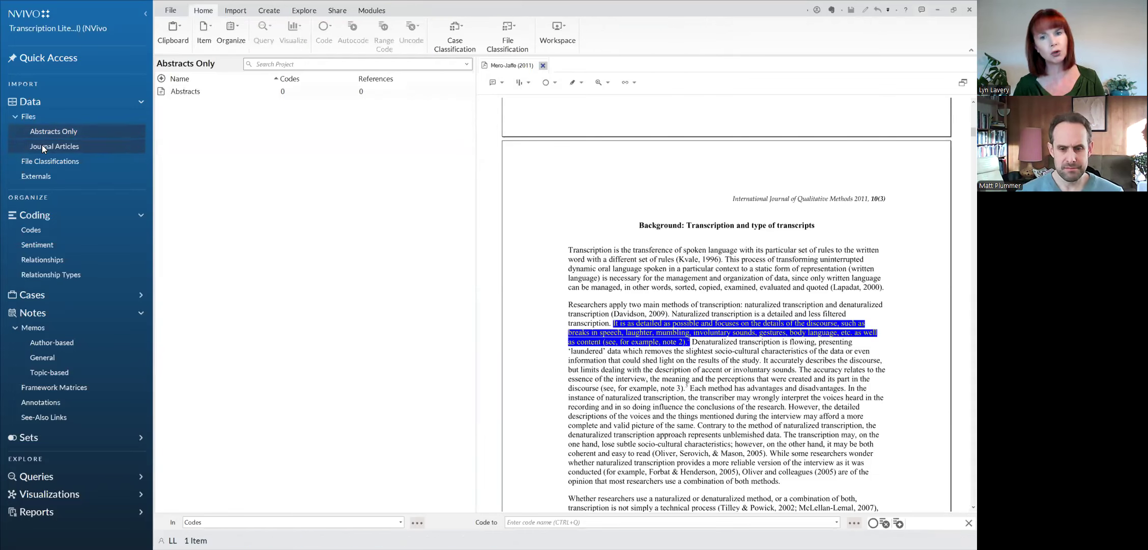
{"action": "left_click", "coordinate": [162, 94]}
{"action": "double_click", "coordinate": [161, 91]}
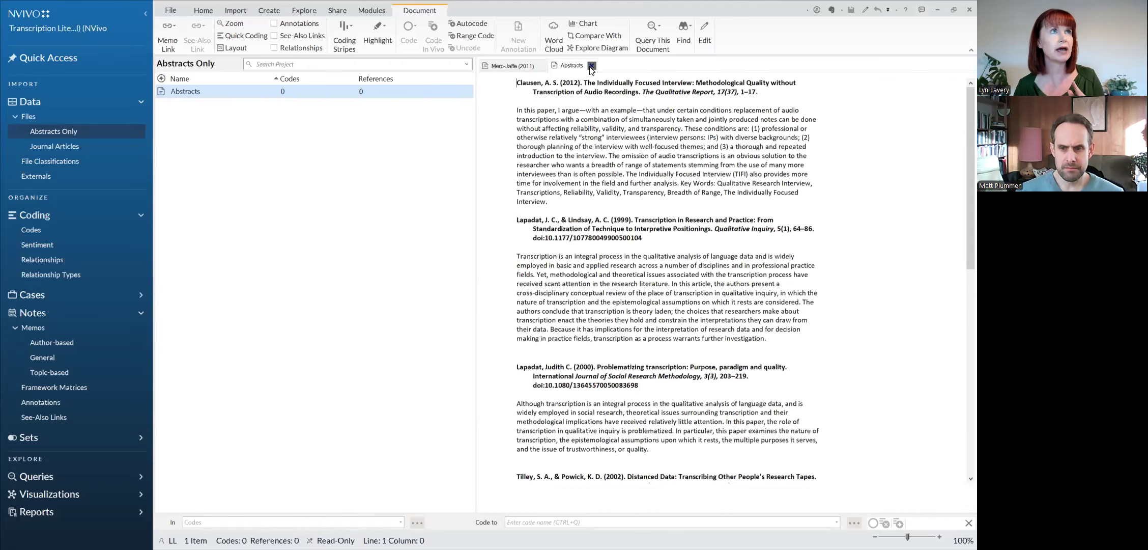
{"action": "left_click", "coordinate": [592, 66]}
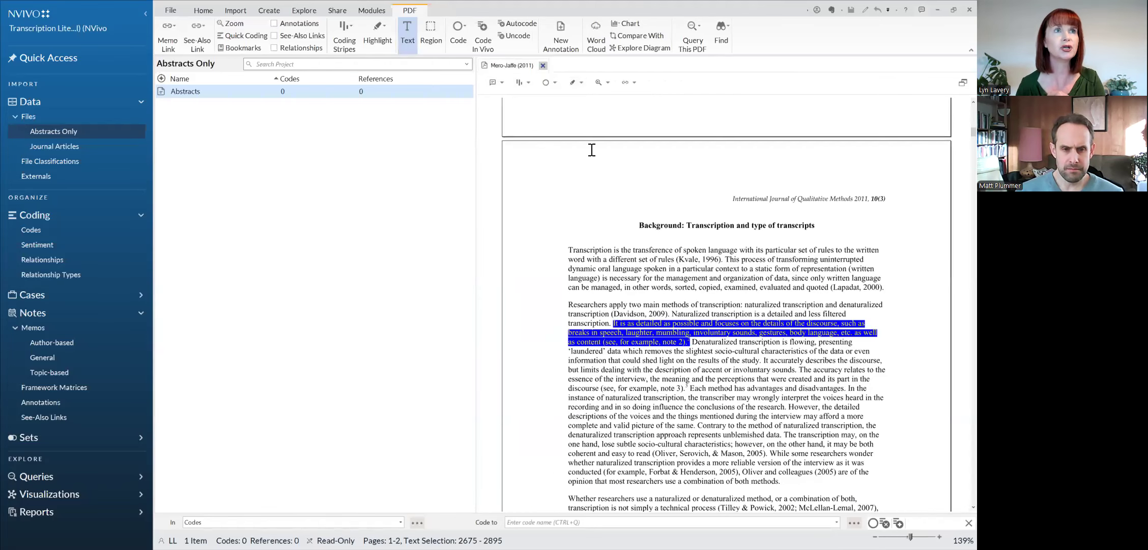
Step: Clear the text selection, switch to Region selection mode and mark a region around the first Background paragraph
{"action": "left_click", "coordinate": [565, 258]}
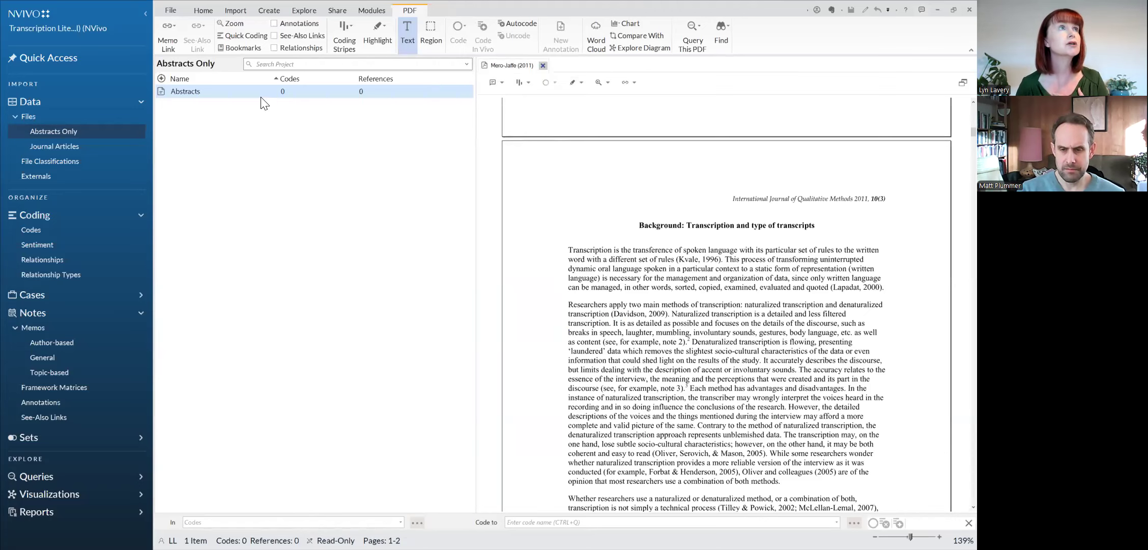
{"action": "left_click", "coordinate": [411, 35]}
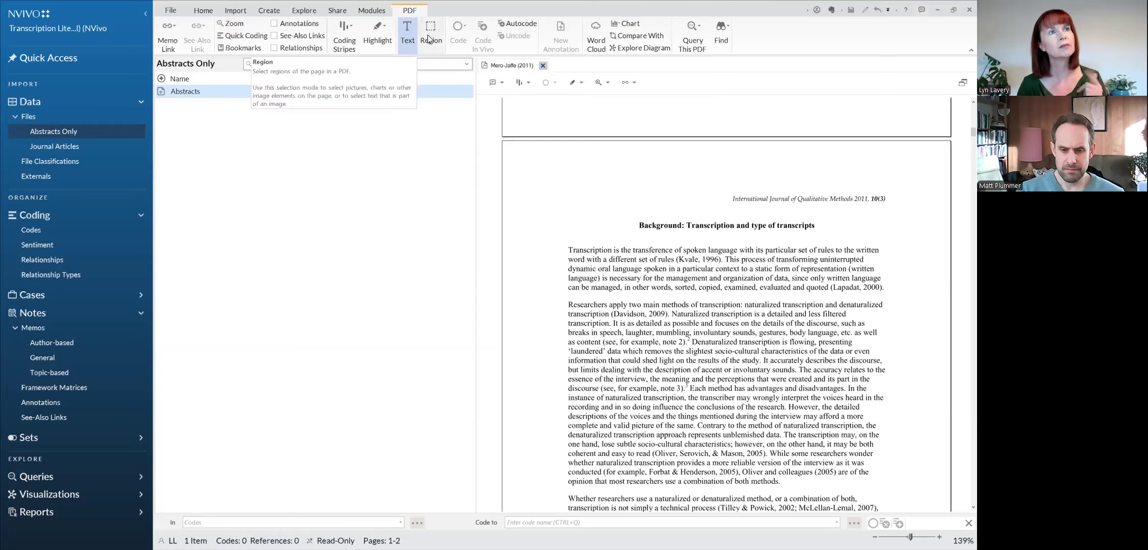
{"action": "left_click", "coordinate": [435, 32]}
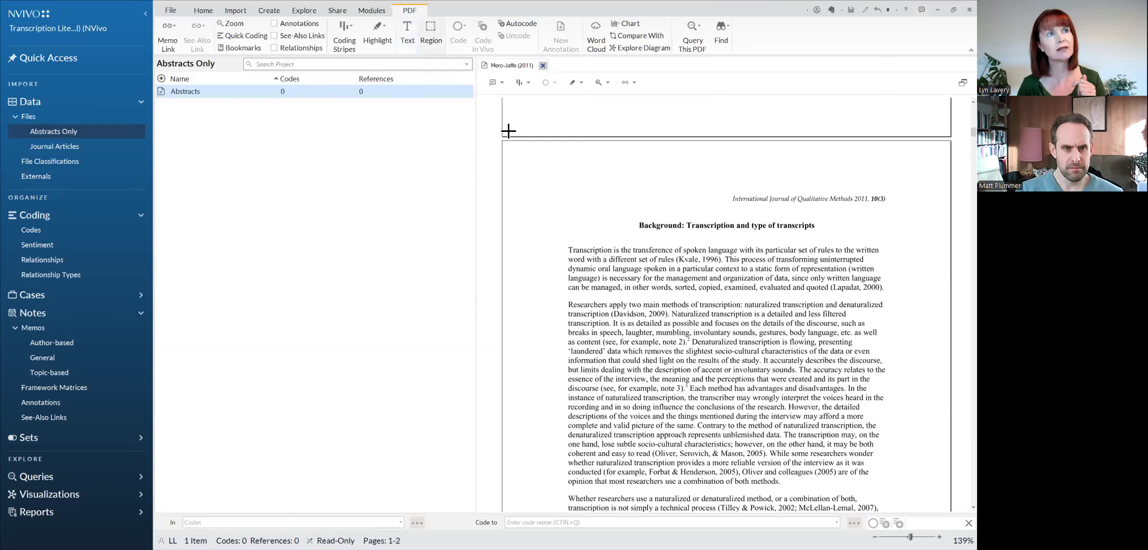
{"action": "left_click_drag", "start_coordinate": [561, 242], "coordinate": [893, 297]}
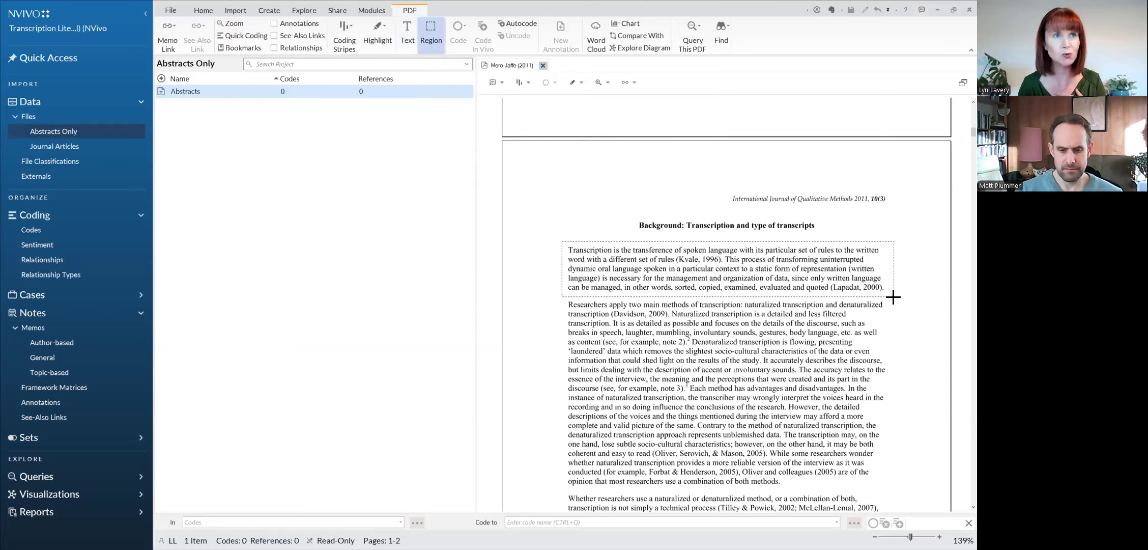
{"action": "left_click_drag", "start_coordinate": [893, 296], "coordinate": [893, 296]}
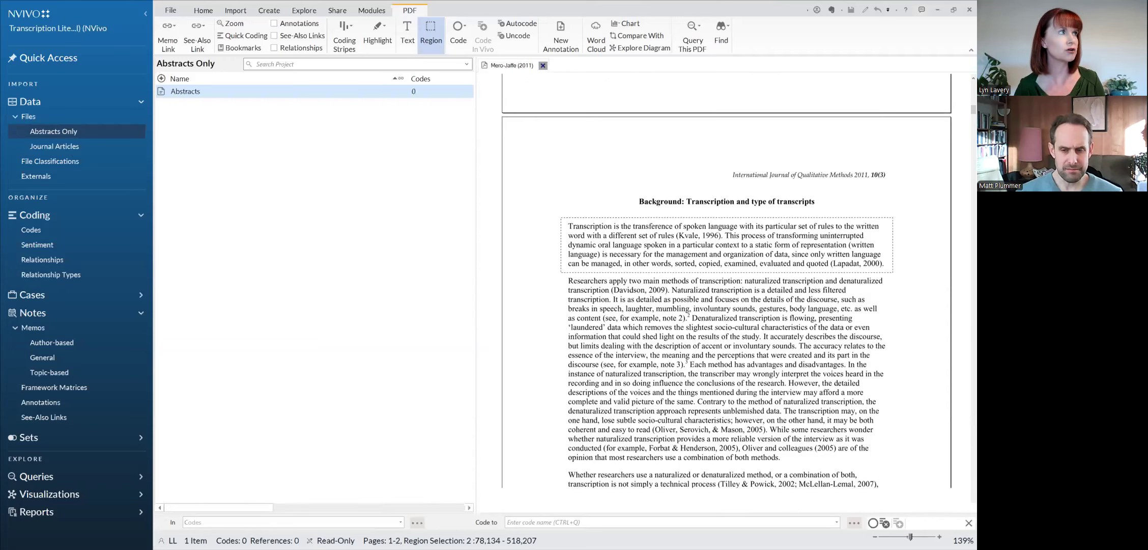
Step: Import Davidson (2009).pdf from the ResBaz 2024 Literature Reviews folder into Journal Articles, accepting its default properties
{"action": "left_click", "coordinate": [70, 146]}
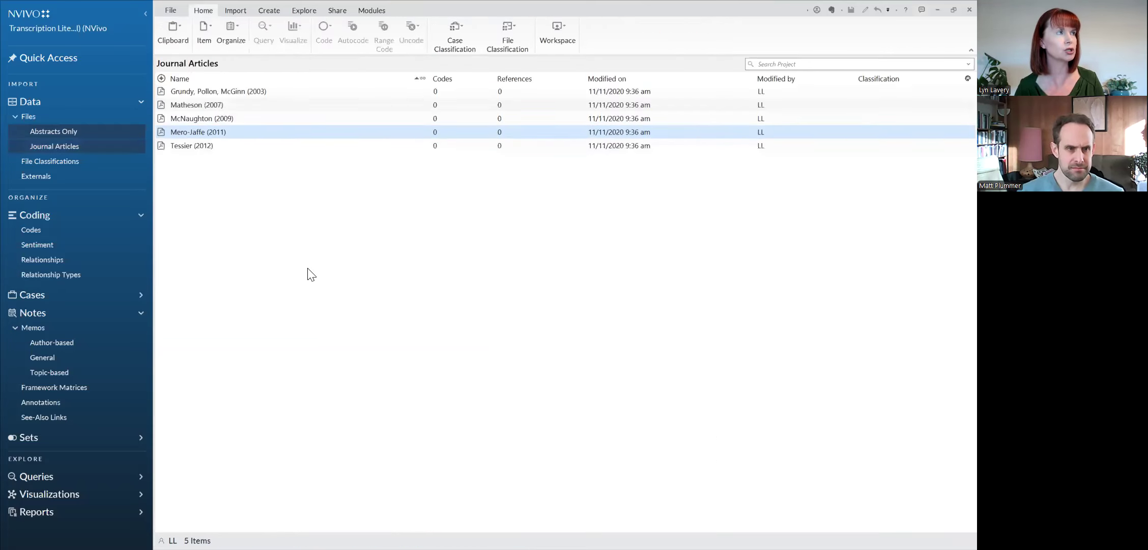
{"action": "right_click", "coordinate": [314, 233]}
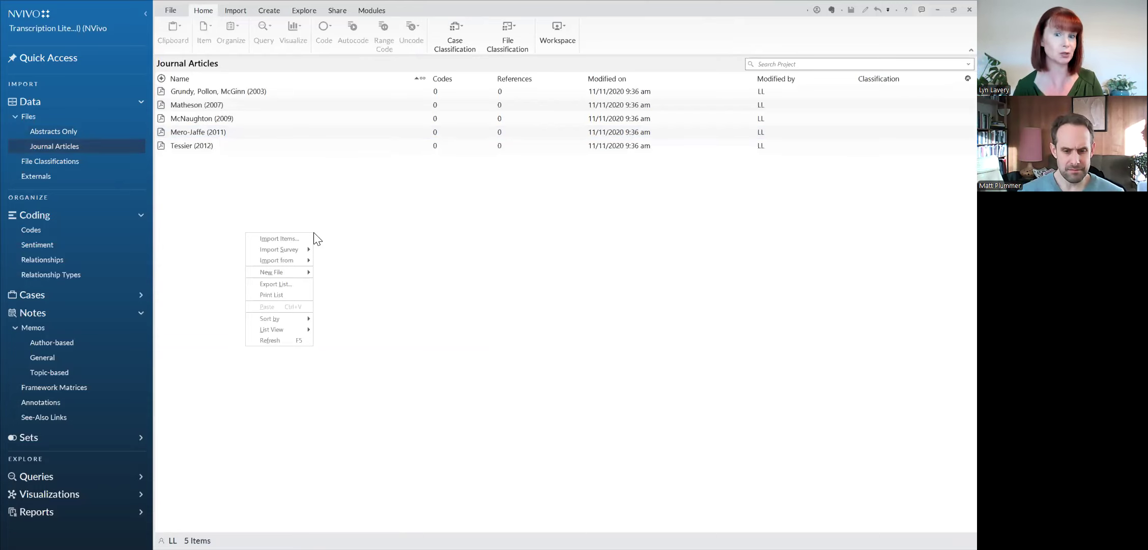
{"action": "right_click", "coordinate": [334, 228]}
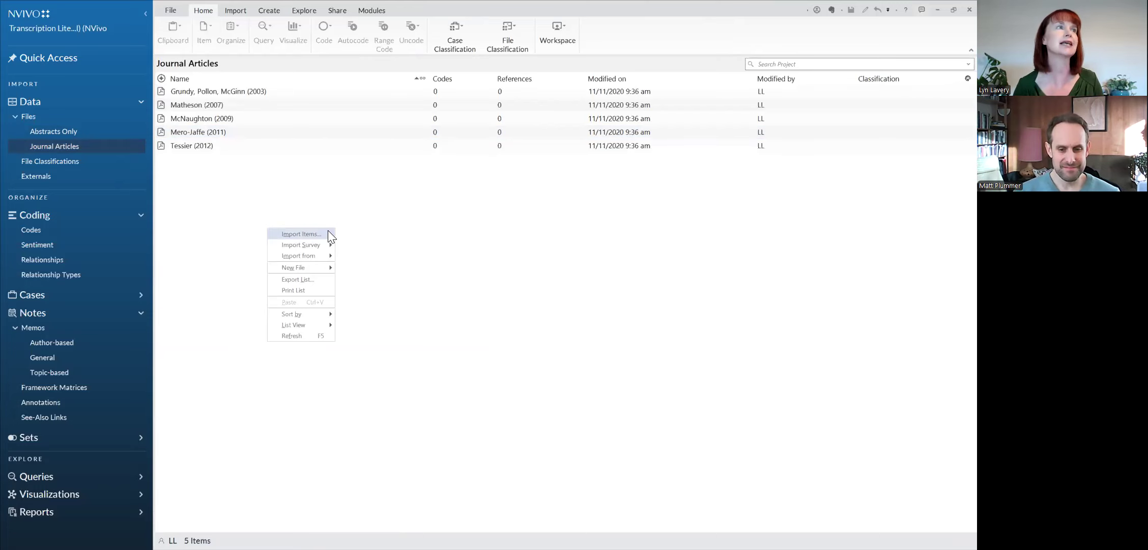
{"action": "left_click", "coordinate": [328, 233]}
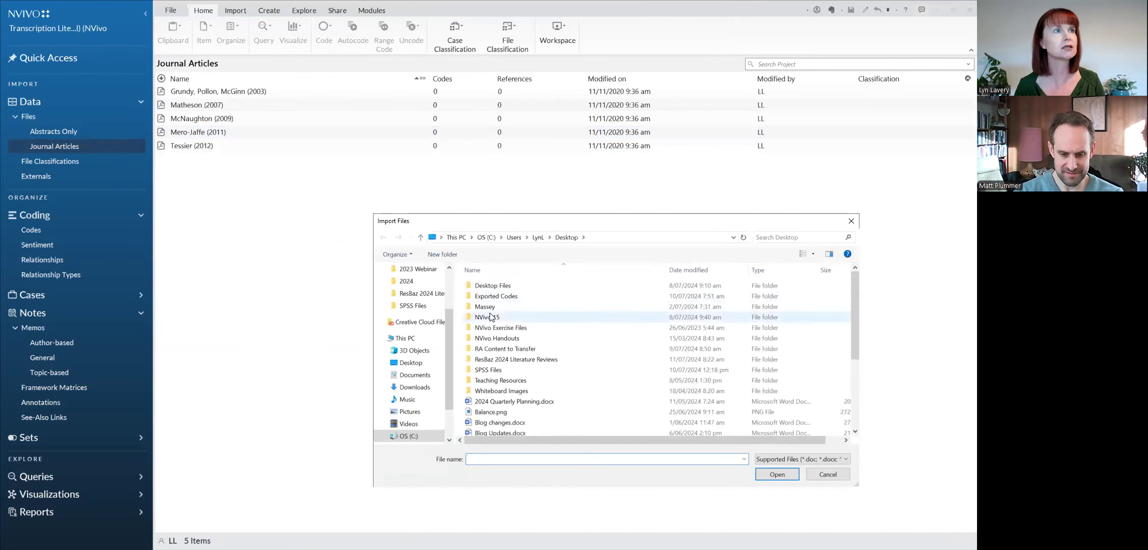
{"action": "double_click", "coordinate": [512, 359]}
{"action": "left_click", "coordinate": [499, 306]}
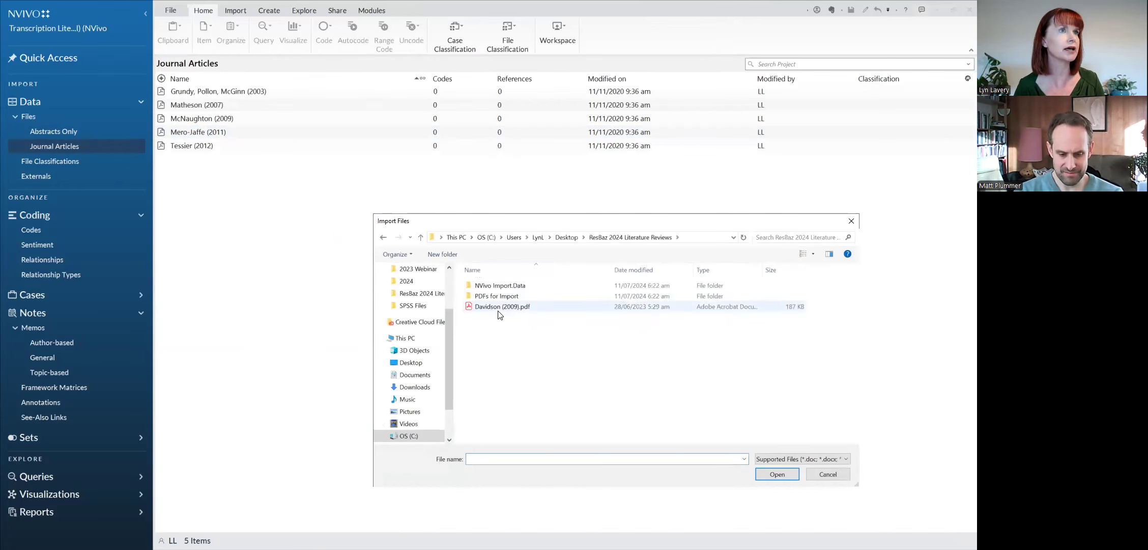
{"action": "left_click", "coordinate": [777, 474]}
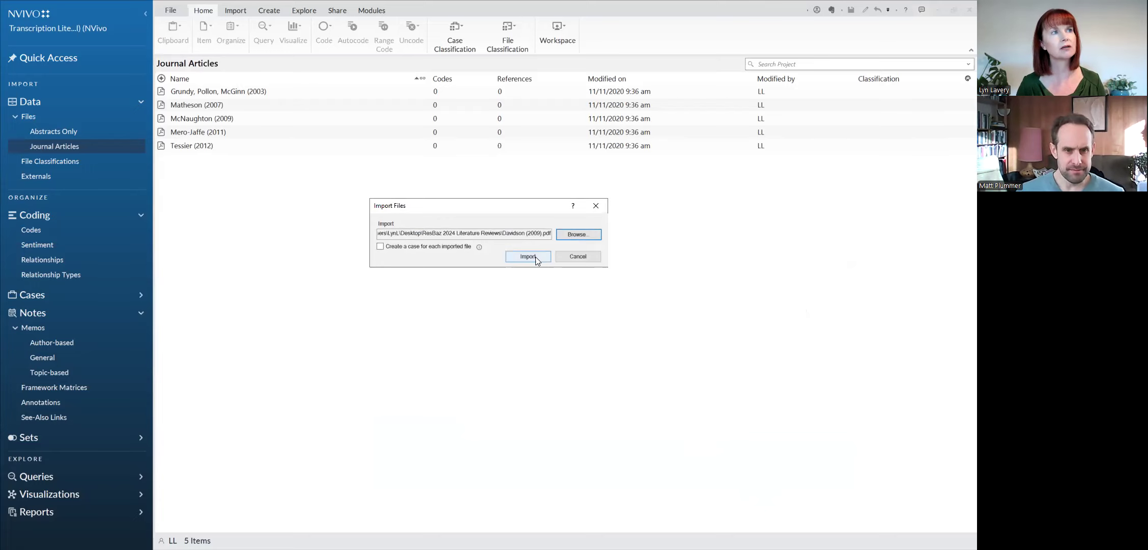
{"action": "left_click", "coordinate": [536, 257]}
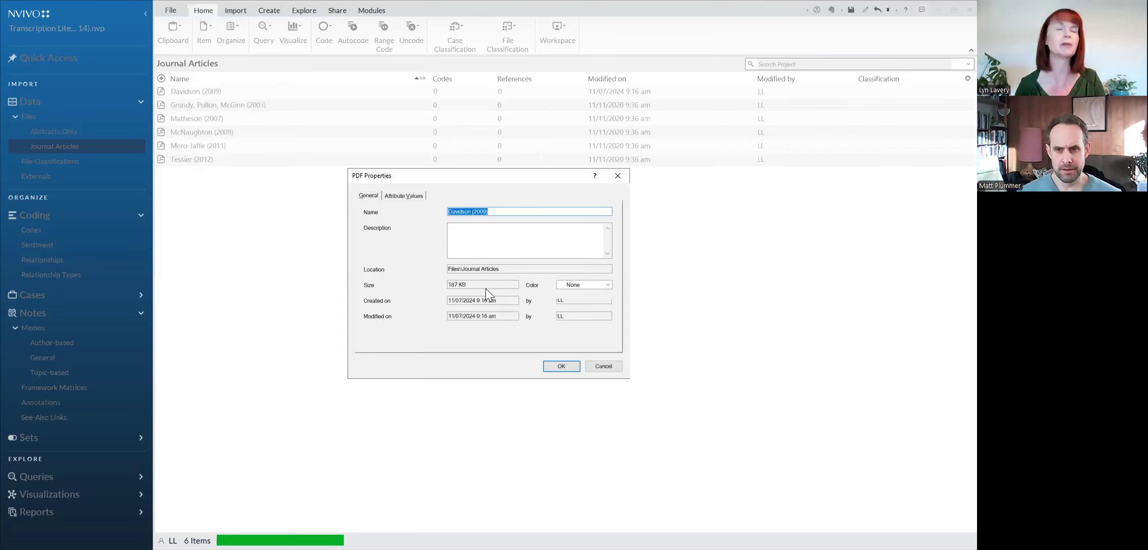
{"action": "left_click", "coordinate": [574, 367]}
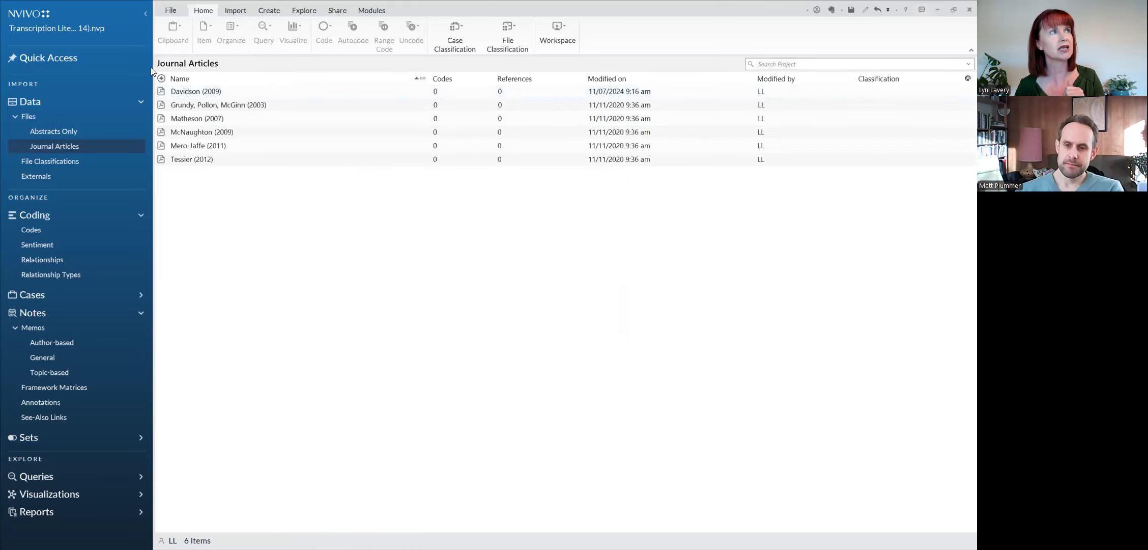
Step: Open the Davidson (2009) article, try selecting the paragraph beginning "Transcription entails a translation", and close the article
{"action": "left_click", "coordinate": [163, 97]}
{"action": "double_click", "coordinate": [164, 97]}
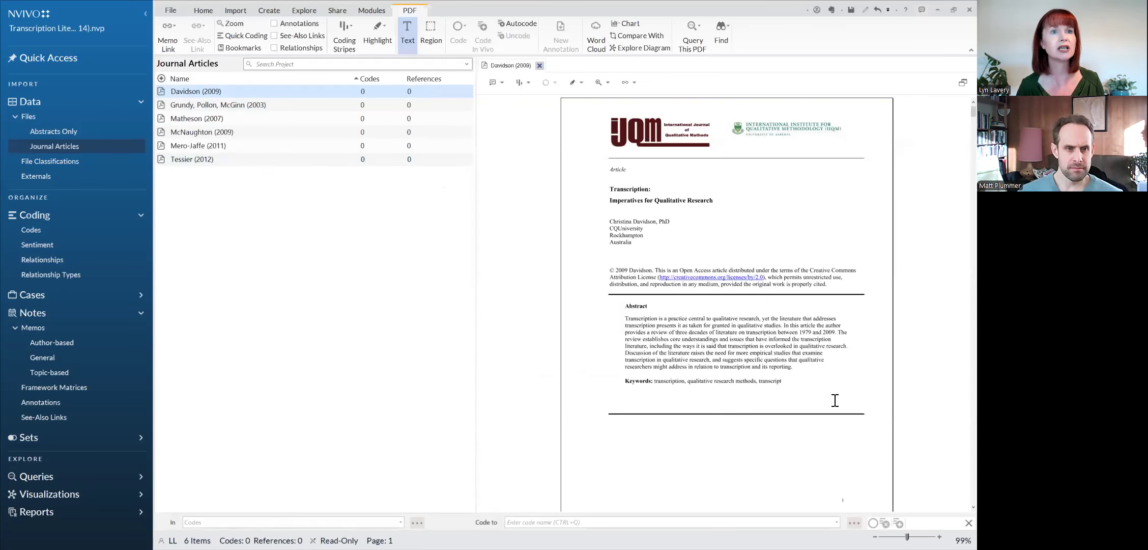
{"action": "scroll", "coordinate": [816, 441], "scroll_direction": "down", "scroll_amount": 10}
{"action": "scroll", "coordinate": [864, 467], "scroll_direction": "down", "scroll_amount": 10}
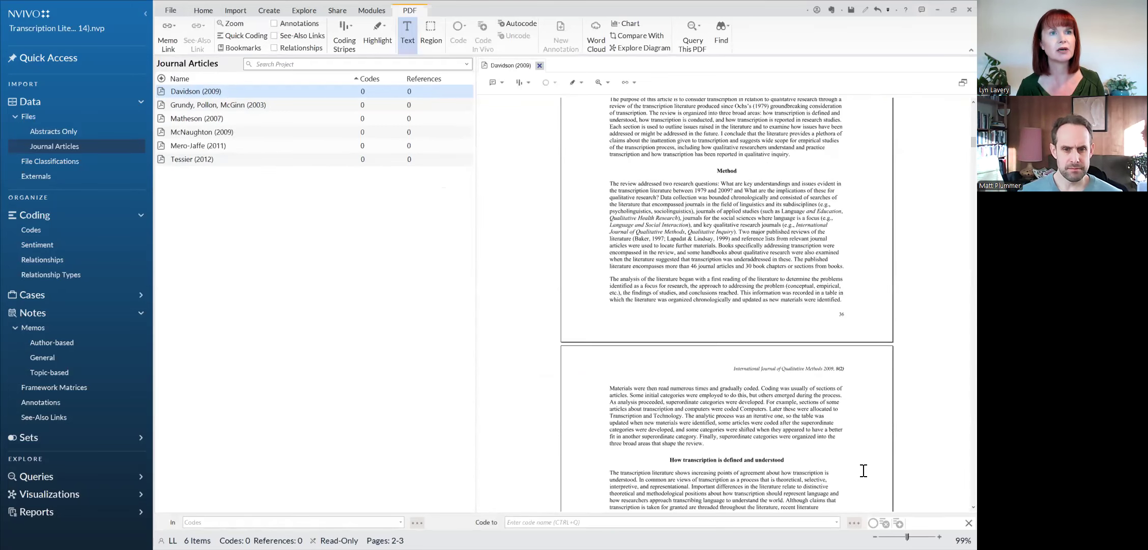
{"action": "left_click_drag", "start_coordinate": [610, 309], "coordinate": [652, 373]}
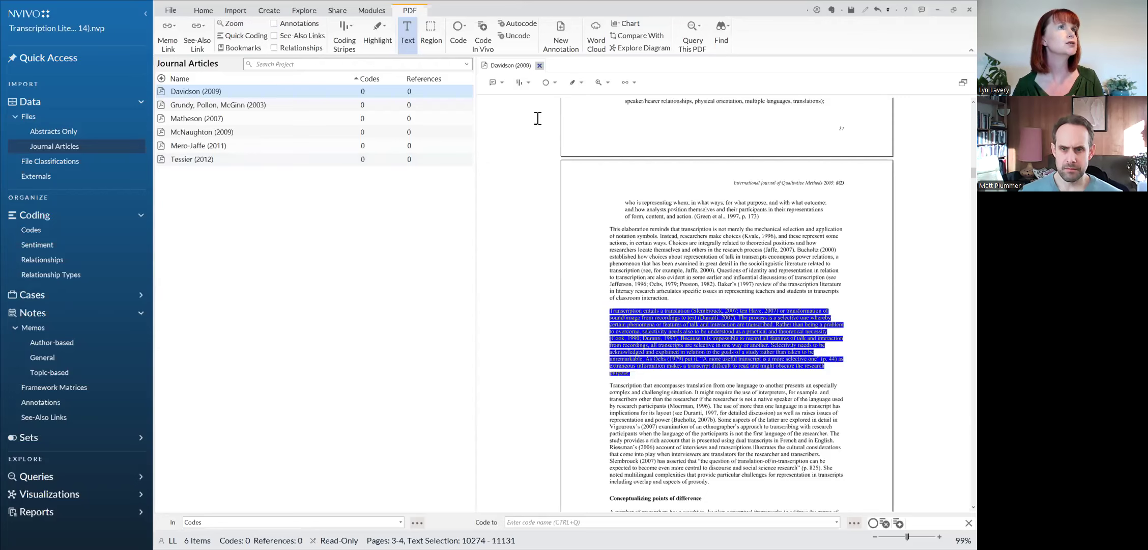
{"action": "left_click", "coordinate": [753, 291]}
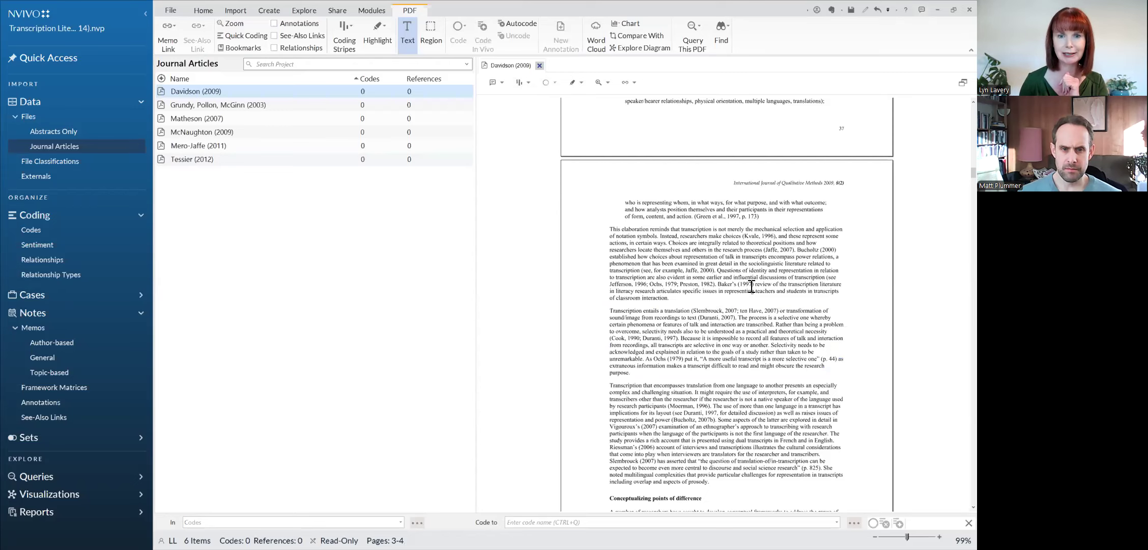
{"action": "left_click", "coordinate": [539, 64]}
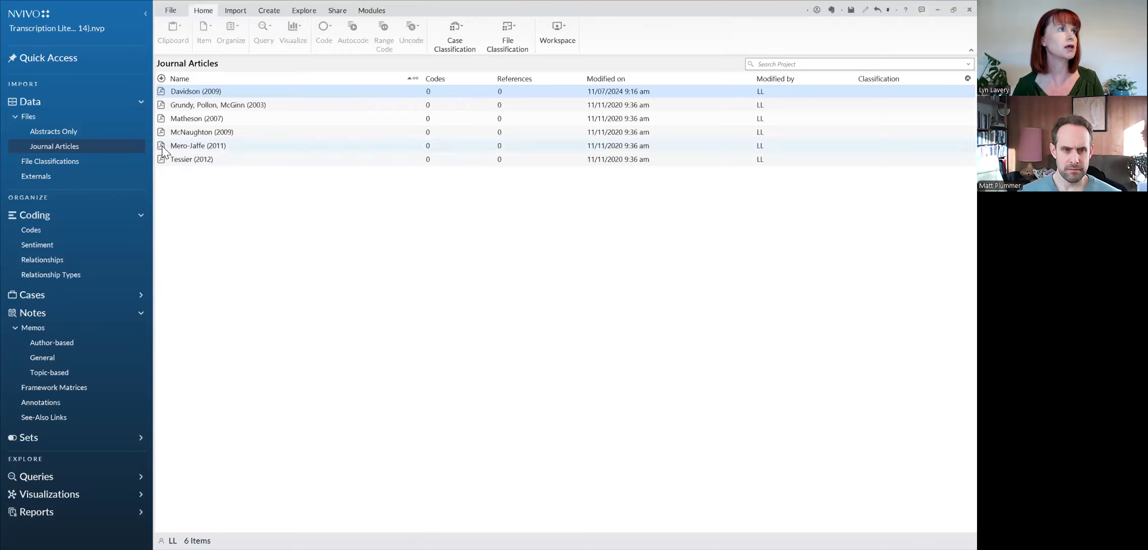
Step: Reopen the Mero-Jaffe (2011) article and examine the "Davidson, 2009" citations under the heading "The researcher"
{"action": "left_click", "coordinate": [162, 148]}
{"action": "double_click", "coordinate": [163, 147]}
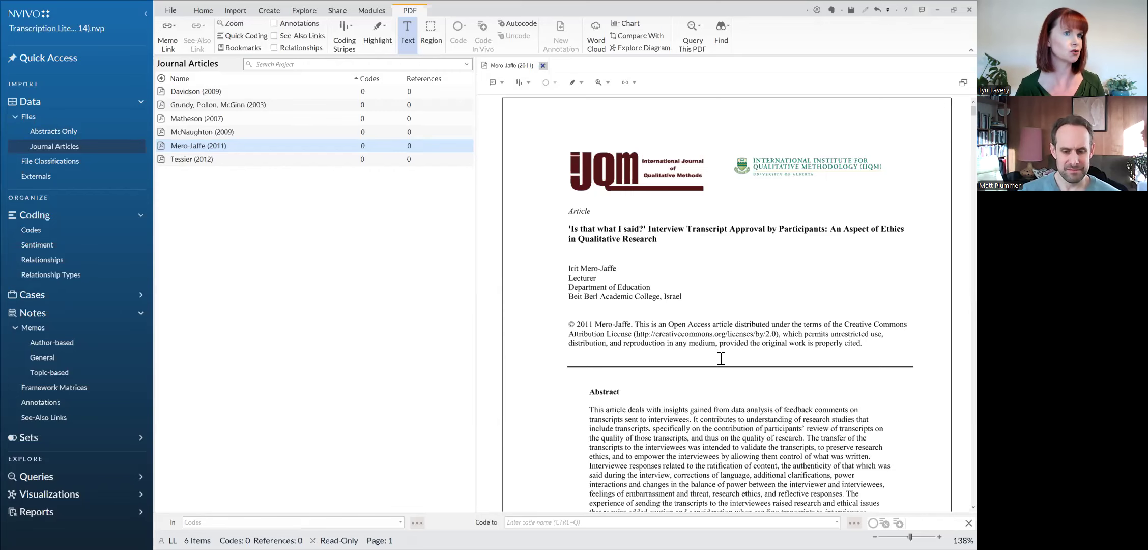
{"action": "scroll", "coordinate": [719, 356], "scroll_direction": "down", "scroll_amount": 15}
{"action": "scroll", "coordinate": [733, 381], "scroll_direction": "down", "scroll_amount": 10}
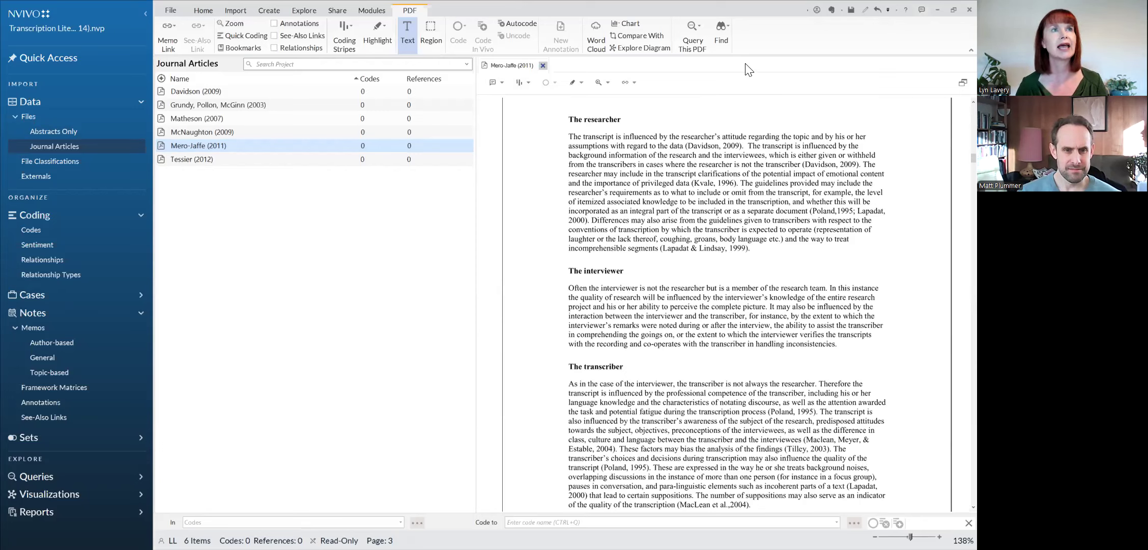
{"action": "left_click_drag", "start_coordinate": [688, 146], "coordinate": [740, 148]}
{"action": "left_click_drag", "start_coordinate": [805, 164], "coordinate": [859, 167]}
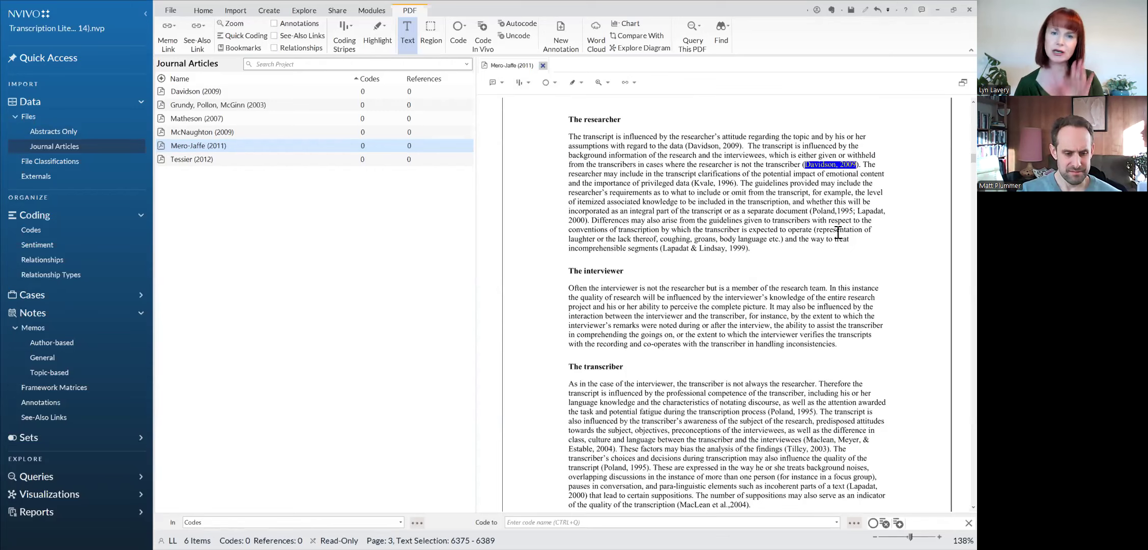
{"action": "left_click", "coordinate": [669, 150]}
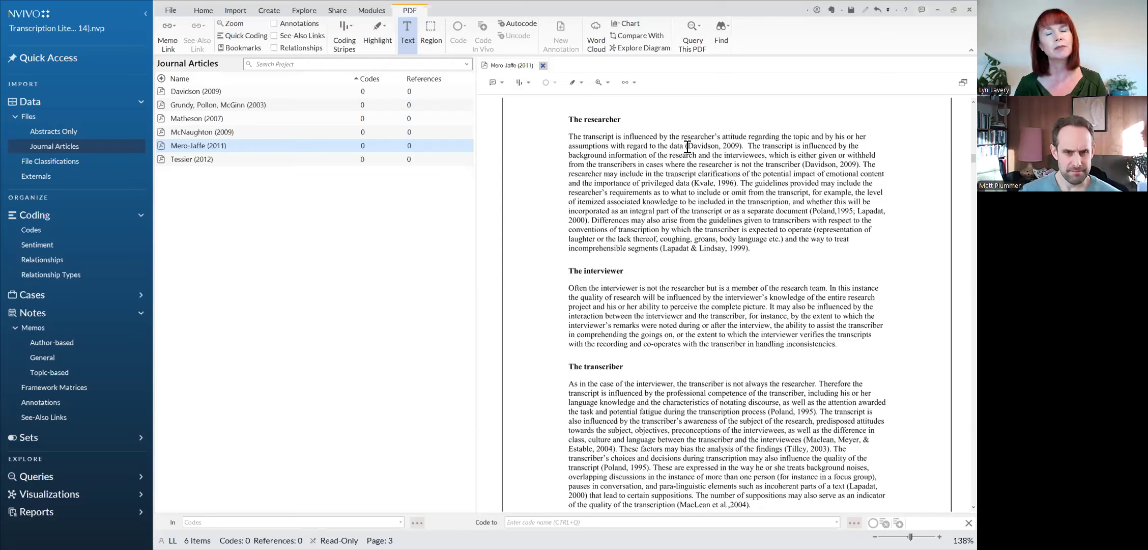
Step: Annotate the first "Davidson, 2009" citation under "The researcher" with "Don't recall this point - need to check."
{"action": "left_click_drag", "start_coordinate": [687, 147], "coordinate": [739, 148]}
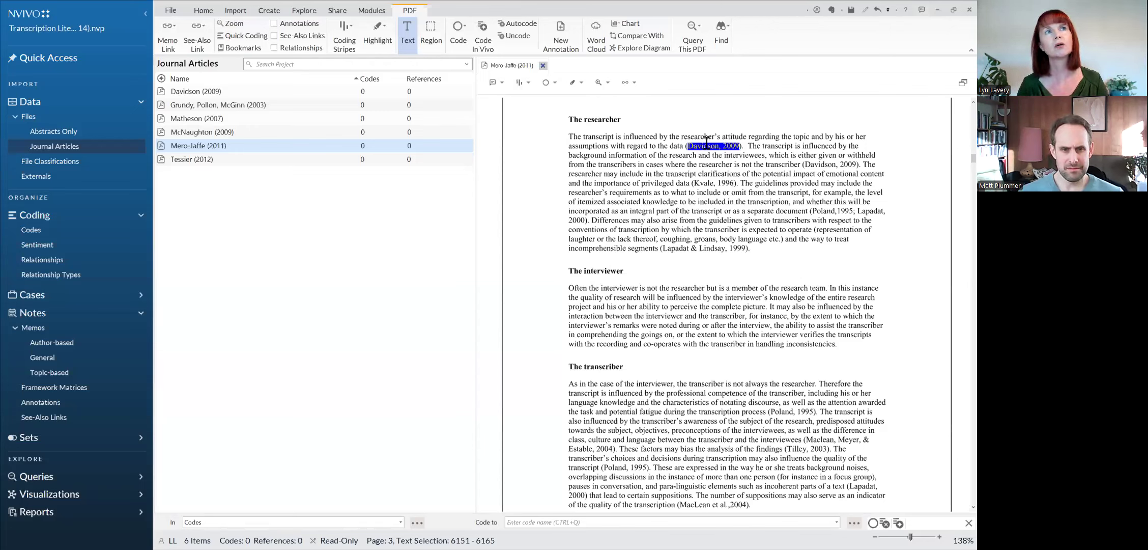
{"action": "right_click", "coordinate": [706, 146]}
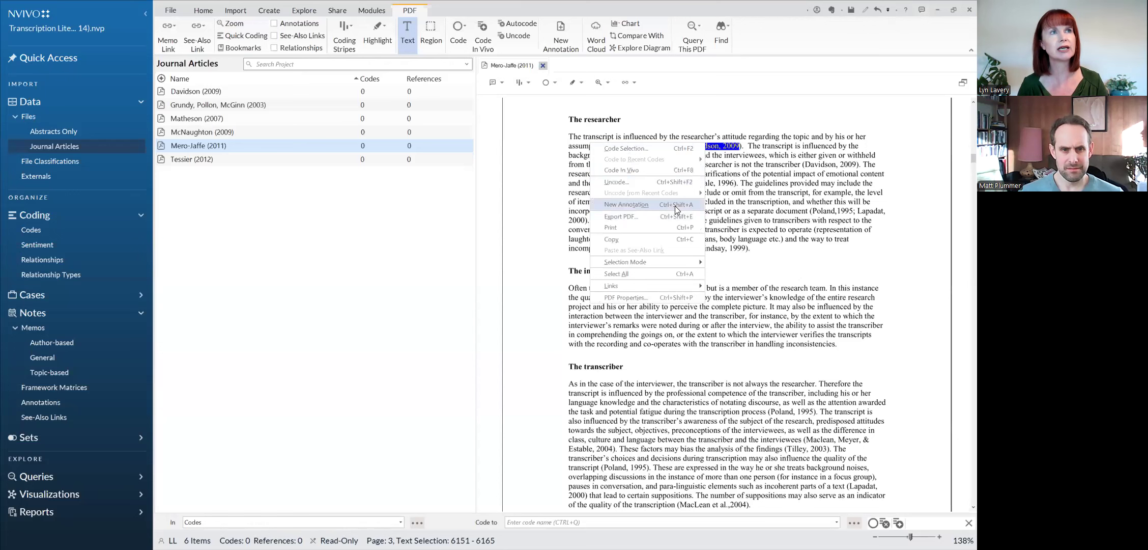
{"action": "left_click", "coordinate": [676, 206]}
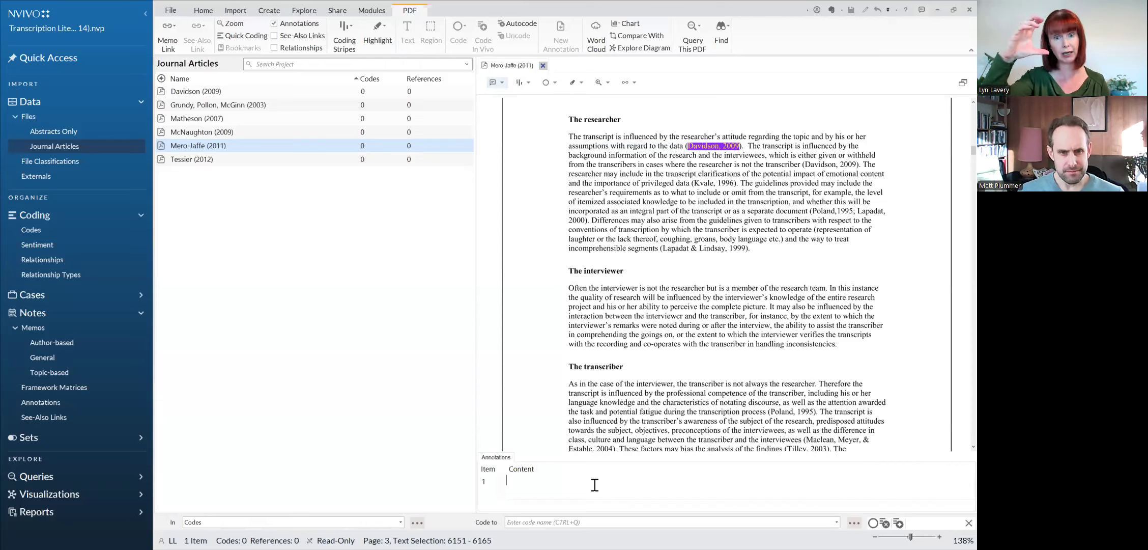
{"action": "type", "text": "Don't recall this po"}
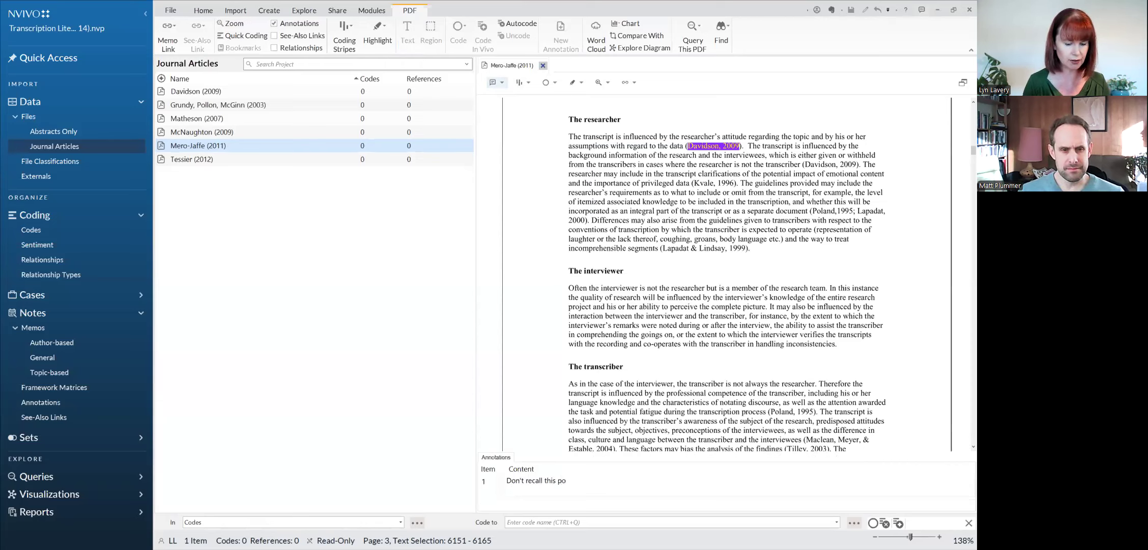
{"action": "type", "text": "int - nee"}
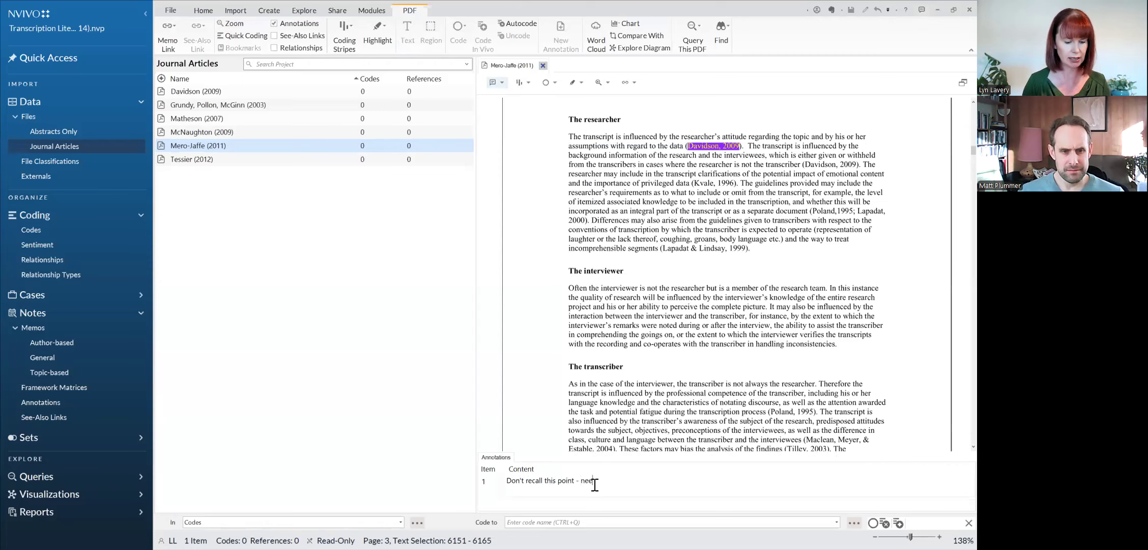
{"action": "type", "text": "d to check."}
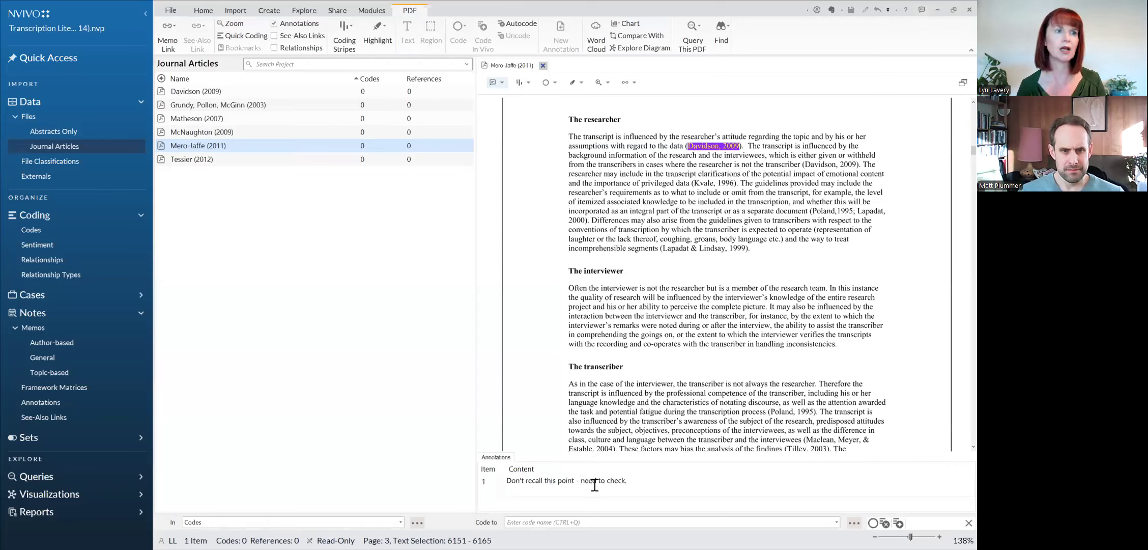
{"action": "left_click", "coordinate": [652, 141]}
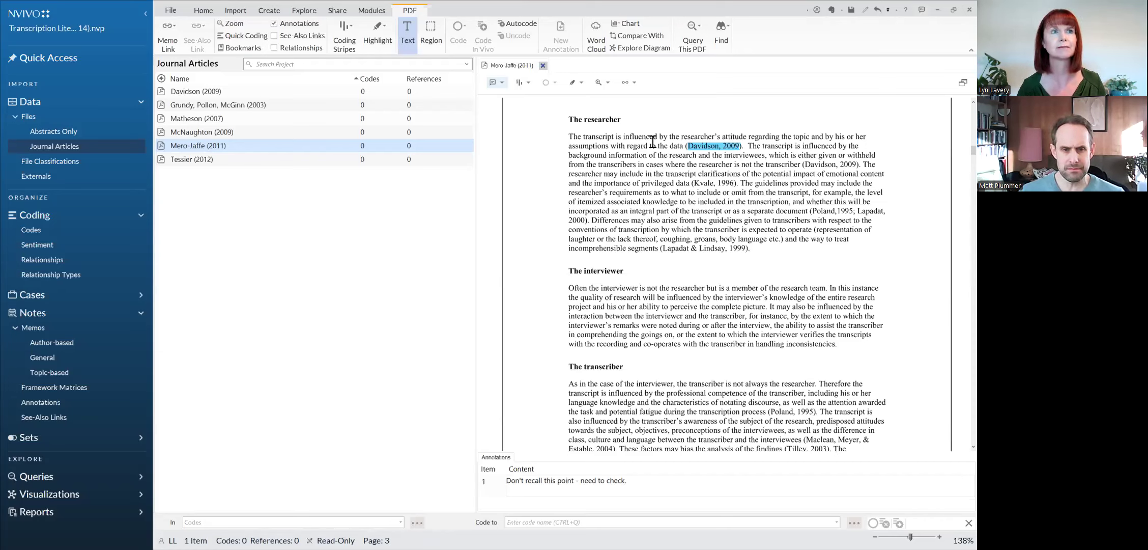
Step: Create a see-also link from the second "Davidson, 2009" citation to the existing item Davidson (2009) in Journal Articles
{"action": "left_click_drag", "start_coordinate": [805, 164], "coordinate": [857, 164]}
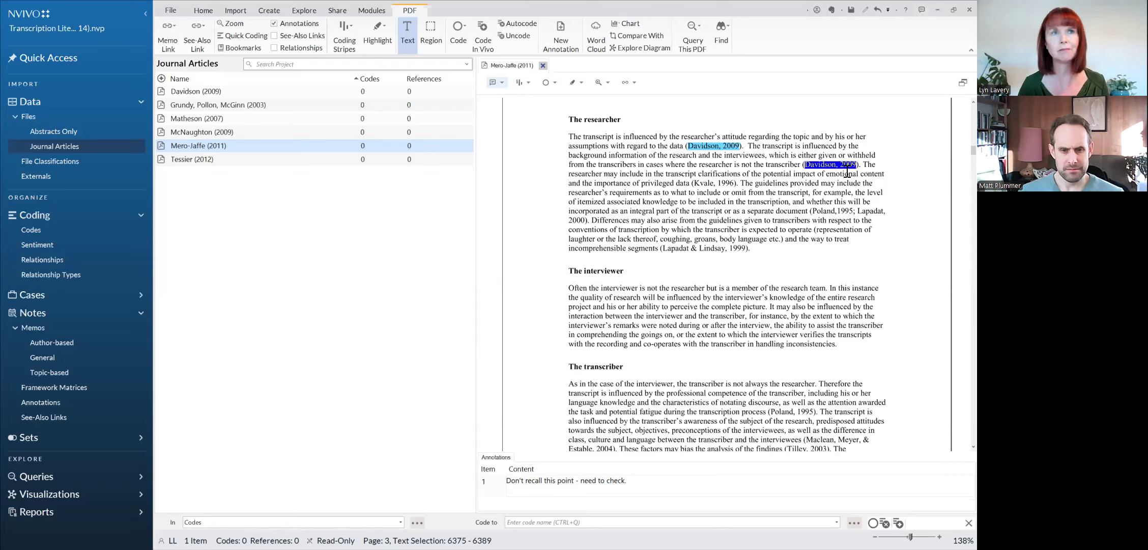
{"action": "right_click", "coordinate": [840, 166]}
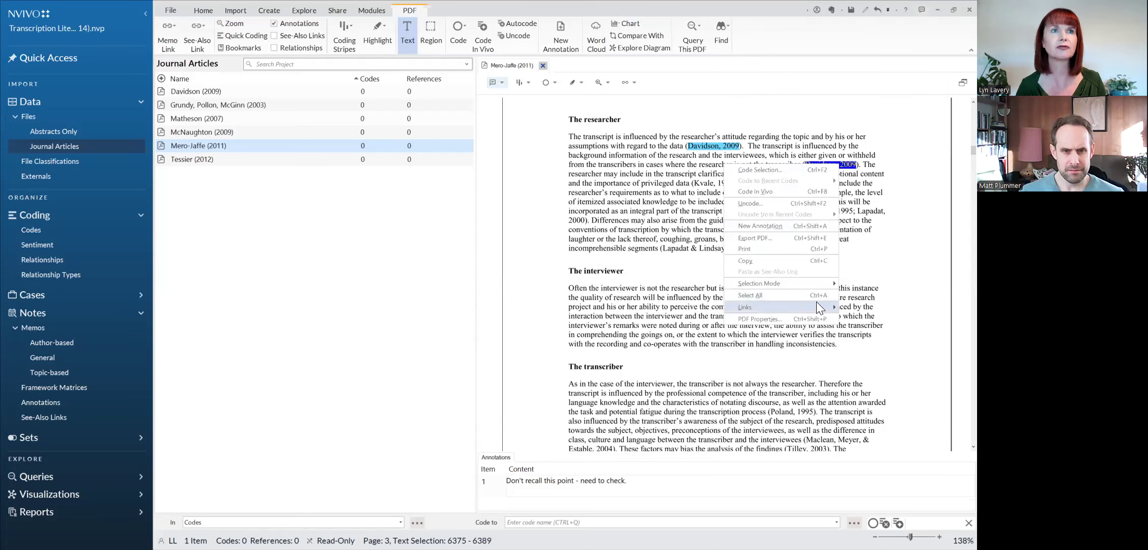
{"action": "mouse_move", "coordinate": [817, 305]}
{"action": "mouse_move", "coordinate": [712, 319]}
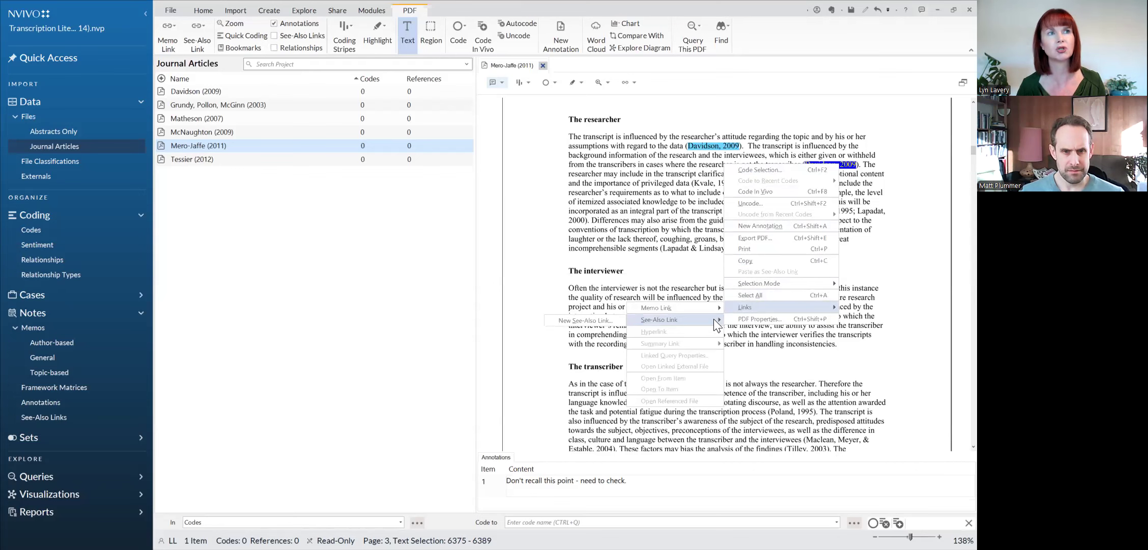
{"action": "left_click", "coordinate": [618, 324]}
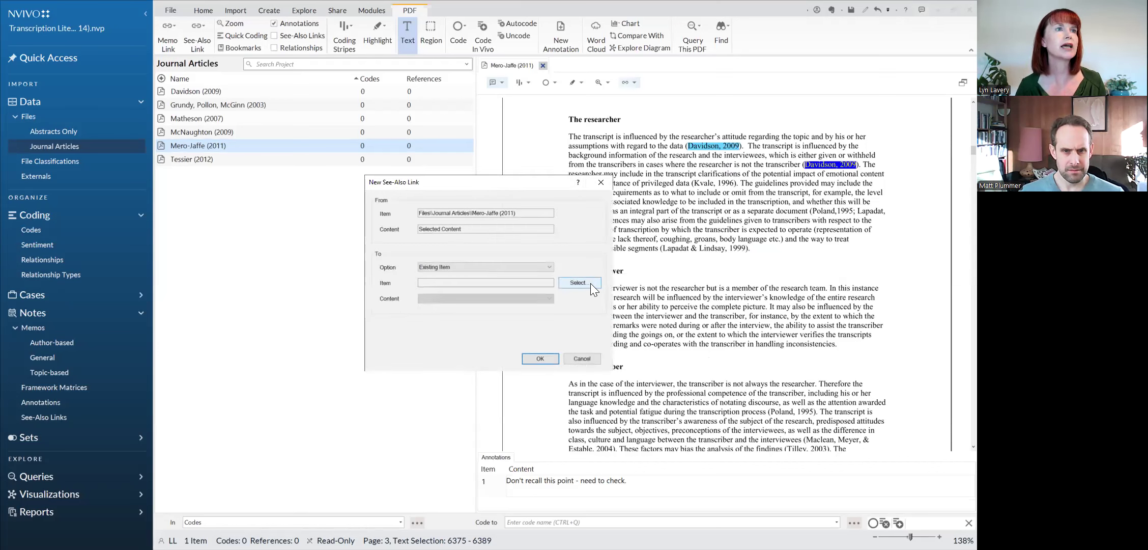
{"action": "left_click", "coordinate": [590, 282]}
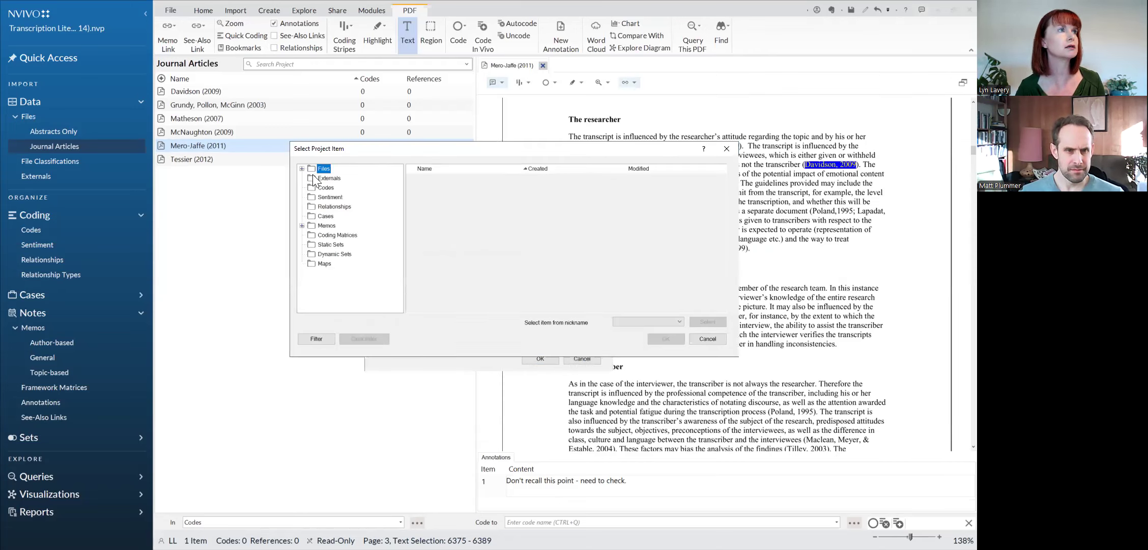
{"action": "left_click", "coordinate": [302, 168]}
{"action": "left_click", "coordinate": [346, 187]}
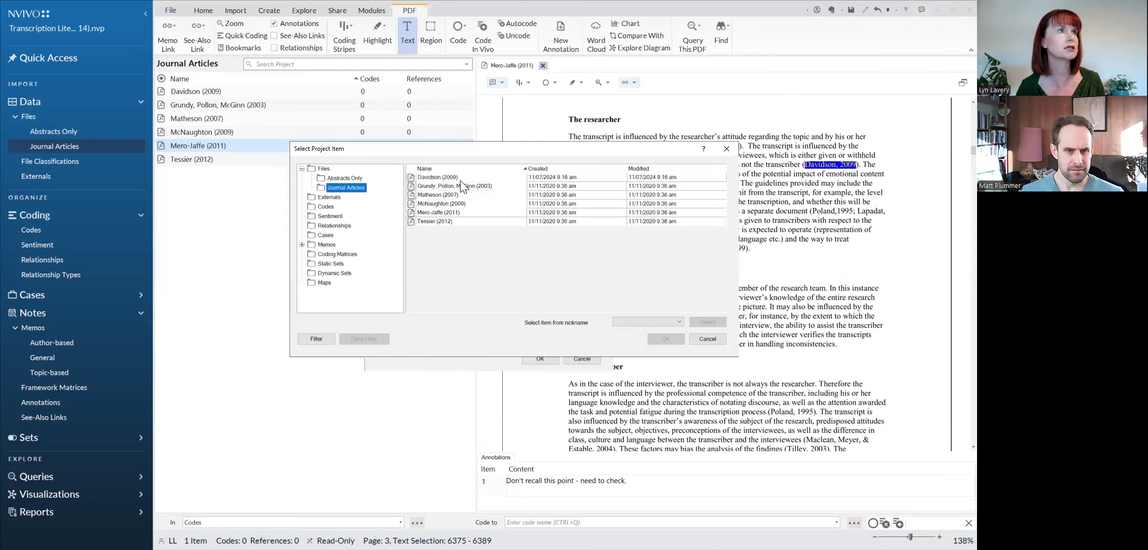
{"action": "left_click", "coordinate": [460, 177]}
{"action": "left_click", "coordinate": [677, 335]}
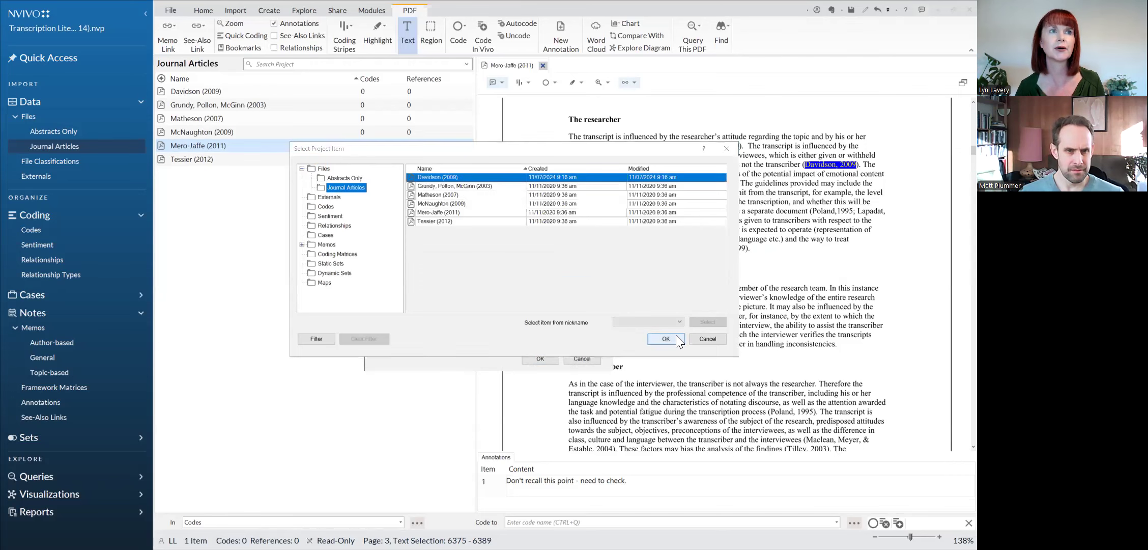
{"action": "left_click", "coordinate": [540, 359]}
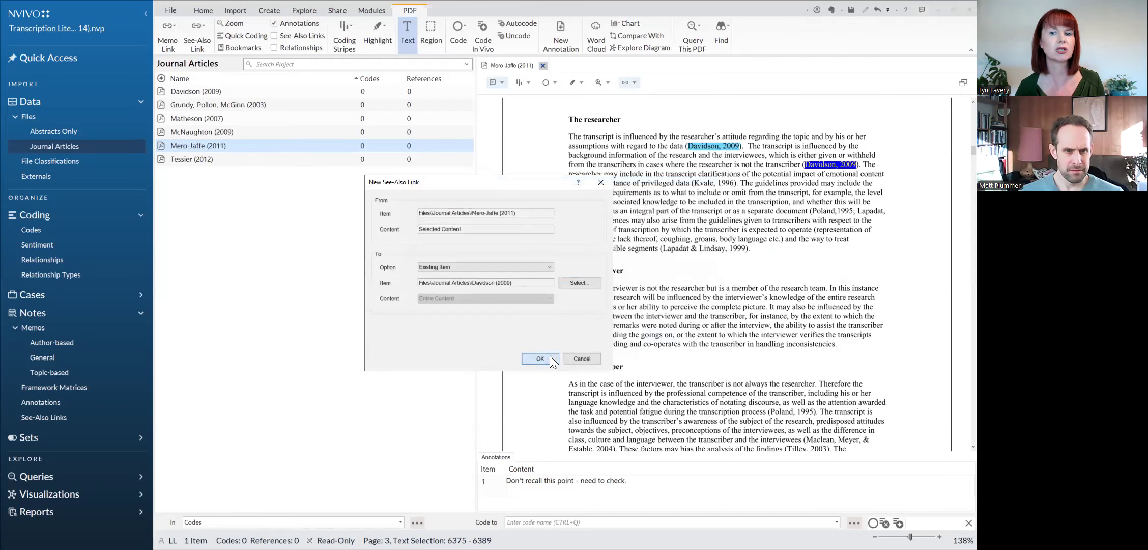
Step: Clear the text selection and open the Davidson (2009) article through its see-also link
{"action": "left_click", "coordinate": [803, 204]}
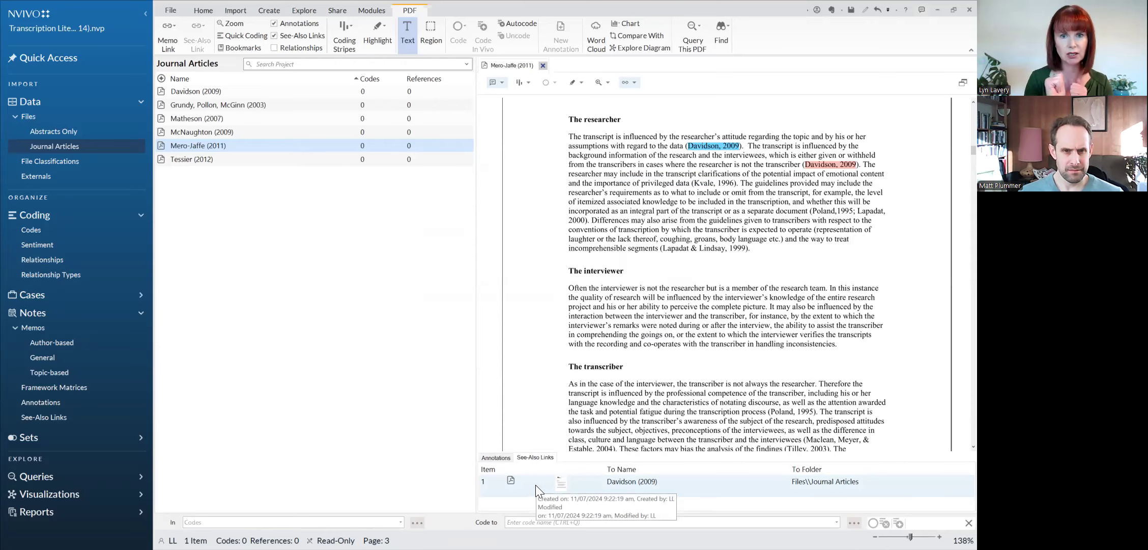
{"action": "left_click", "coordinate": [496, 489]}
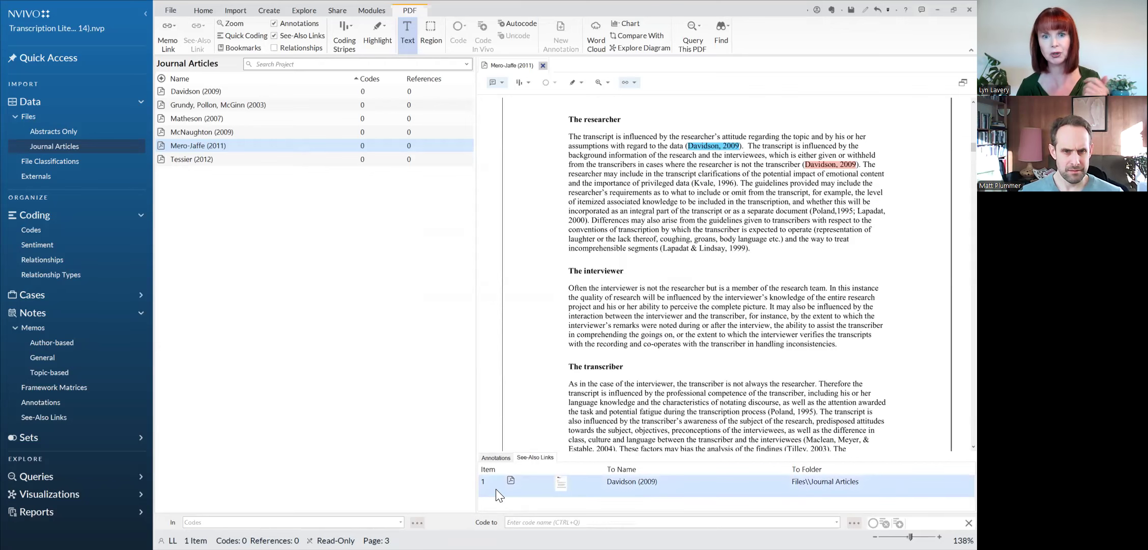
{"action": "double_click", "coordinate": [496, 489]}
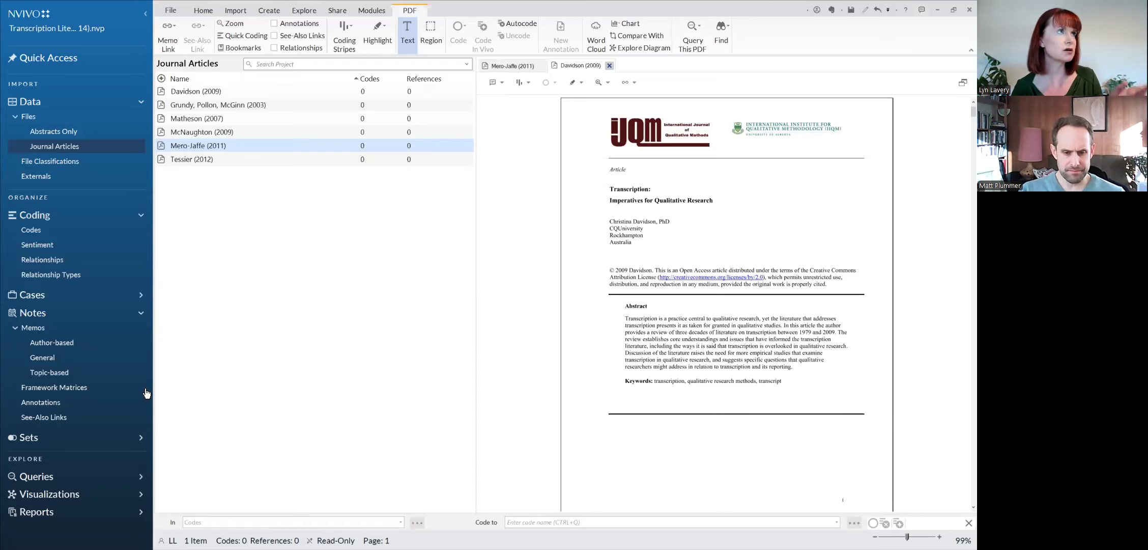
Step: Open the Literature Review Journal in the General memos, read its entries, and close it along with the Mero-Jaffe (2011) article
{"action": "left_click", "coordinate": [70, 362]}
{"action": "left_click", "coordinate": [161, 93]}
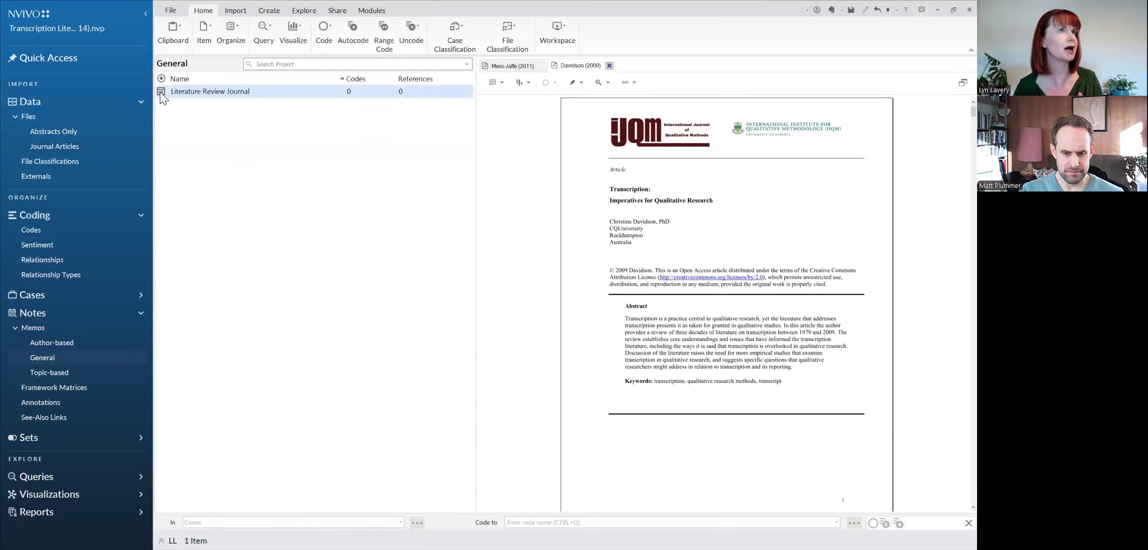
{"action": "double_click", "coordinate": [160, 92]}
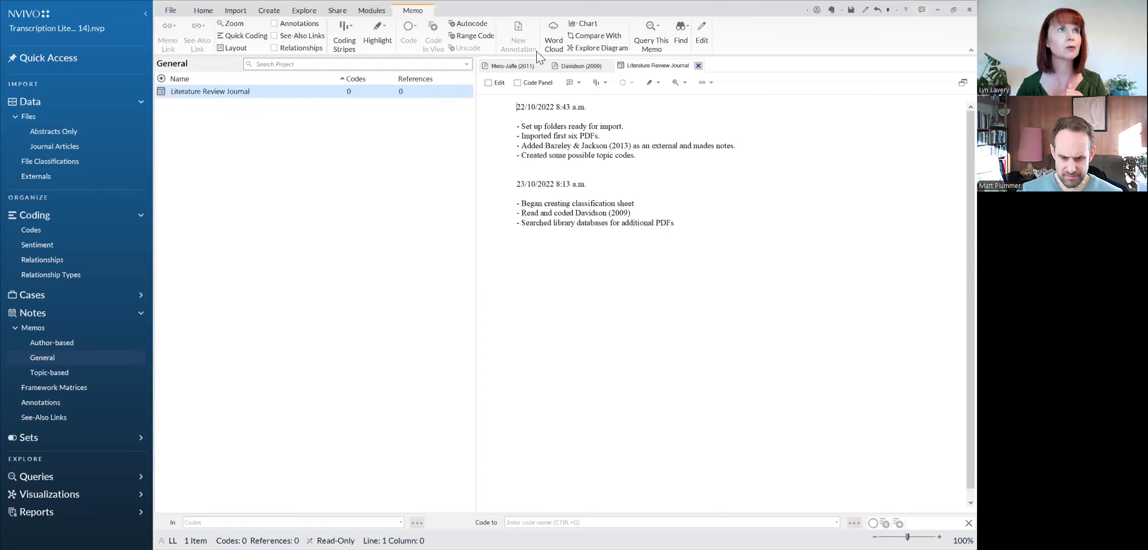
{"action": "left_click", "coordinate": [698, 66]}
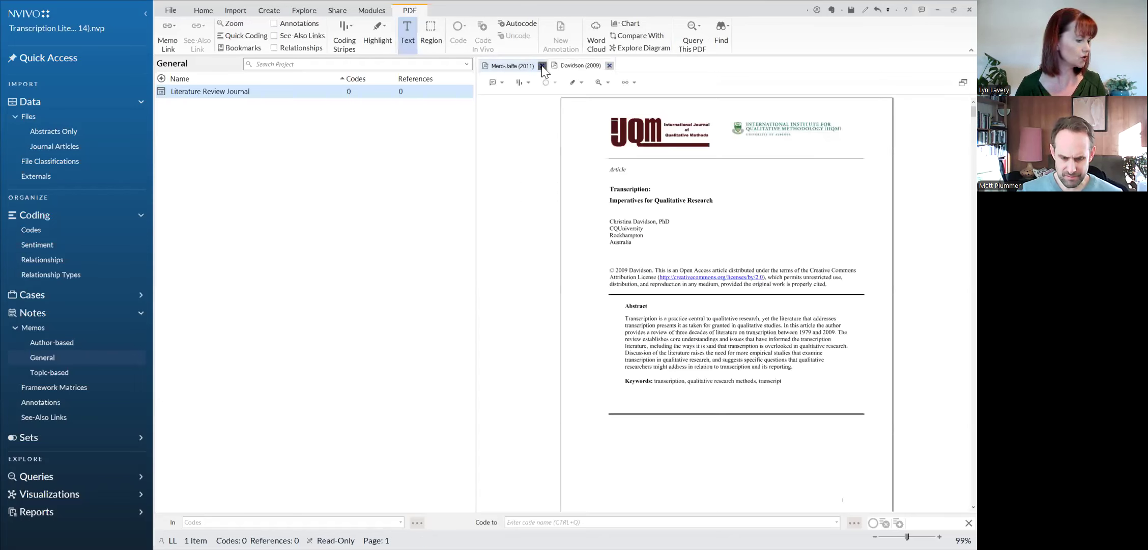
{"action": "left_click", "coordinate": [542, 66]}
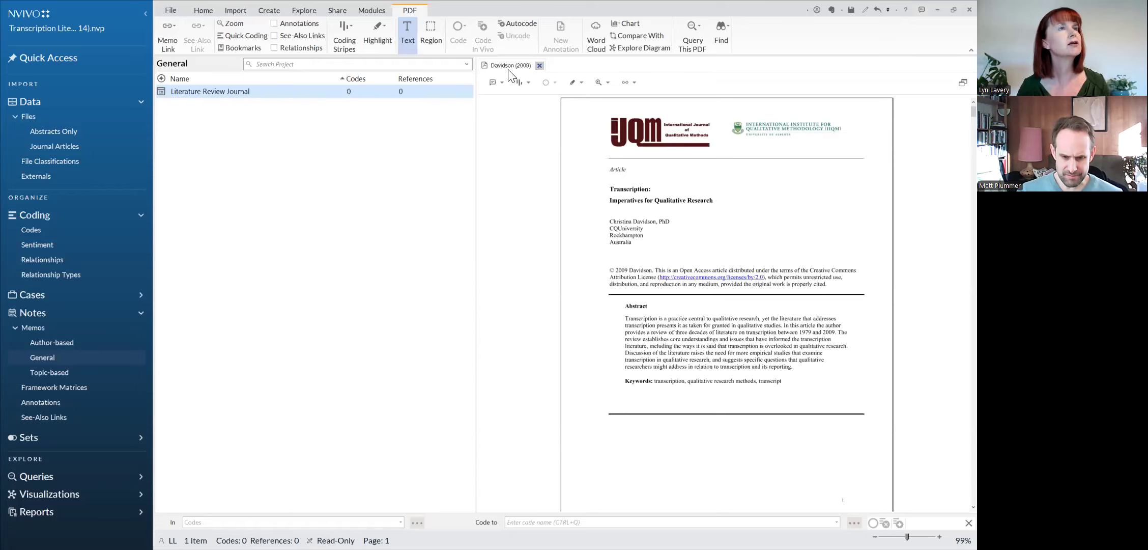
Step: Review the project's codes, including Definitions, Great Quotes and the child codes Cost and Transcribers under Practicalities
{"action": "left_click", "coordinate": [31, 230]}
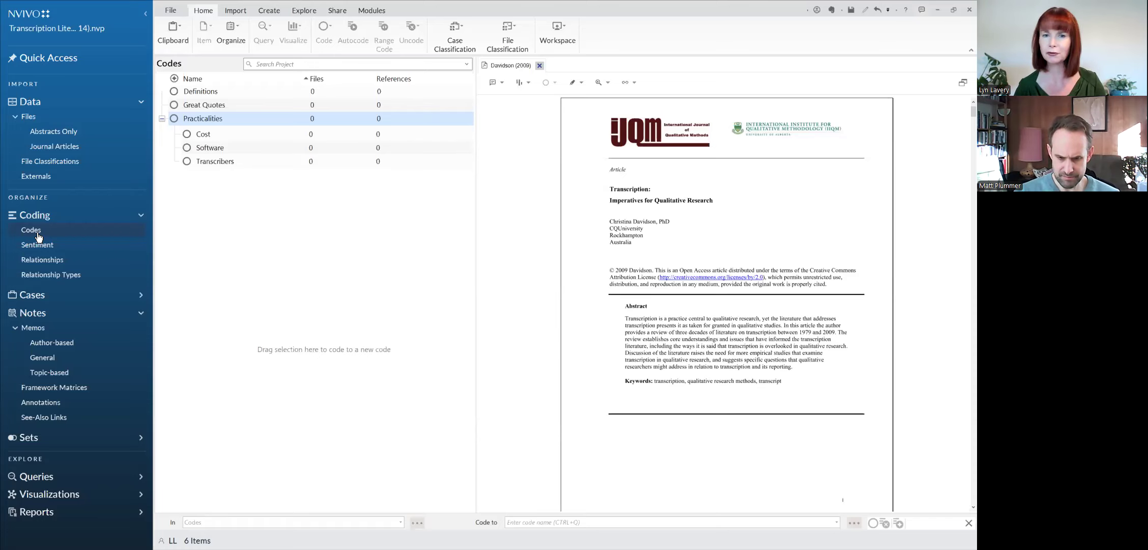
{"action": "left_click", "coordinate": [207, 96]}
{"action": "left_click", "coordinate": [220, 106], "text": "ctrl"}
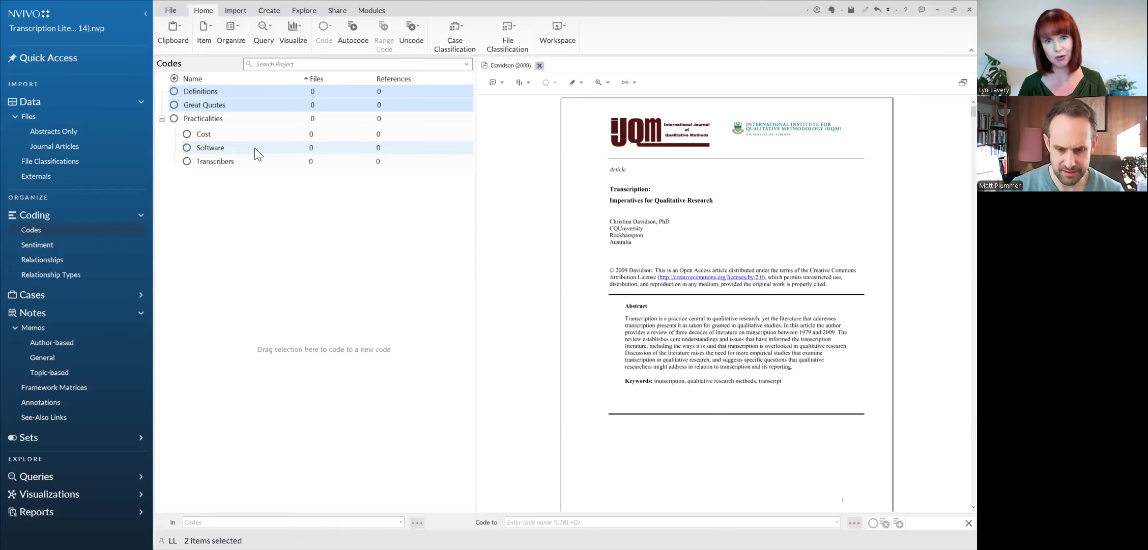
{"action": "left_click", "coordinate": [271, 216]}
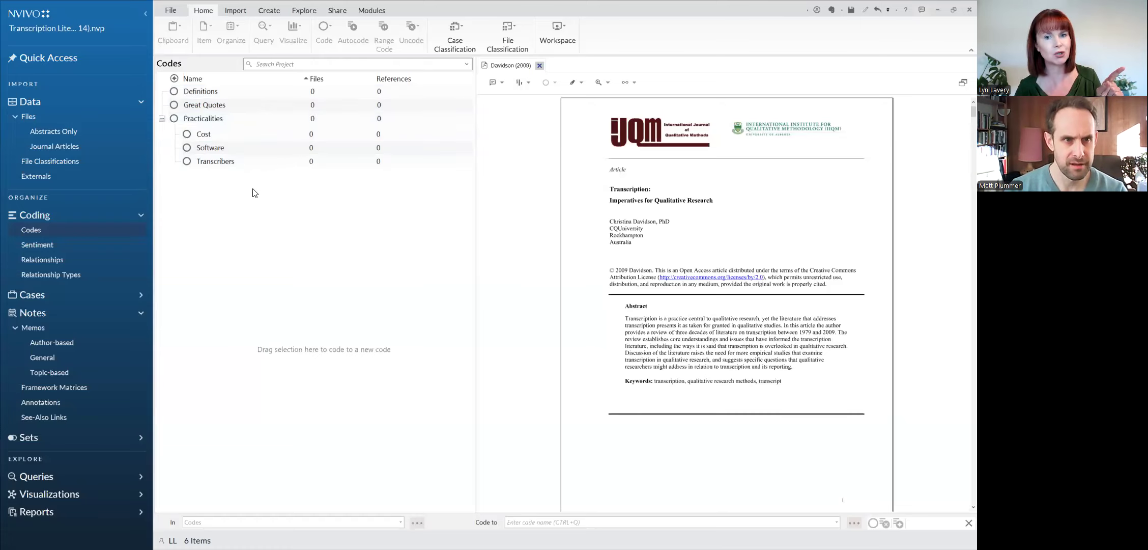
{"action": "left_click", "coordinate": [220, 135]}
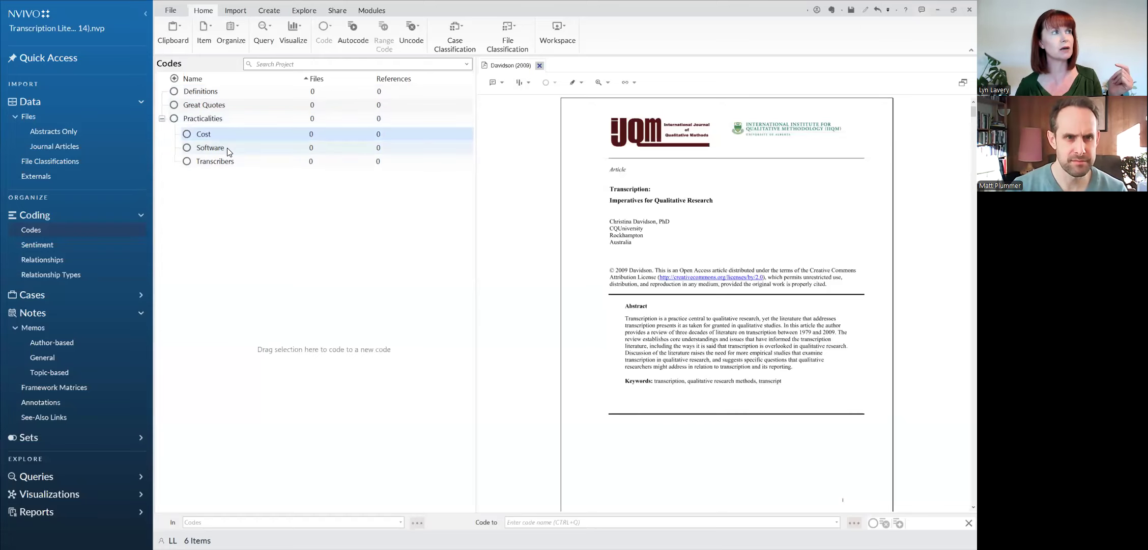
{"action": "left_click", "coordinate": [234, 159]}
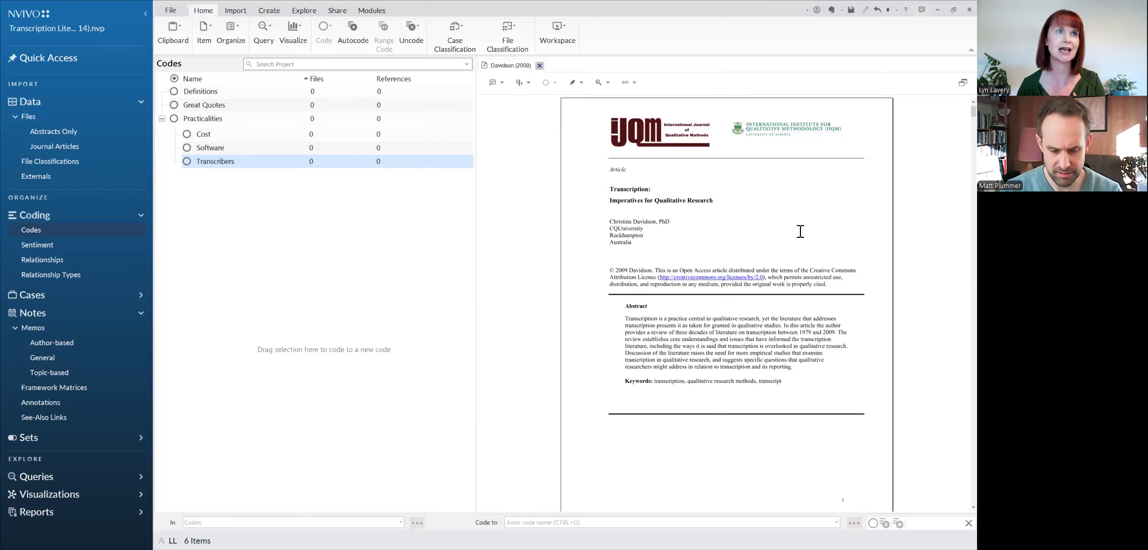
Step: Code the first paragraph under "Working with transcribers" in Davidson (2009) to the Transcribers code
{"action": "scroll", "coordinate": [708, 363], "scroll_direction": "down", "scroll_amount": 10}
{"action": "scroll", "coordinate": [709, 372], "scroll_direction": "down", "scroll_amount": 5}
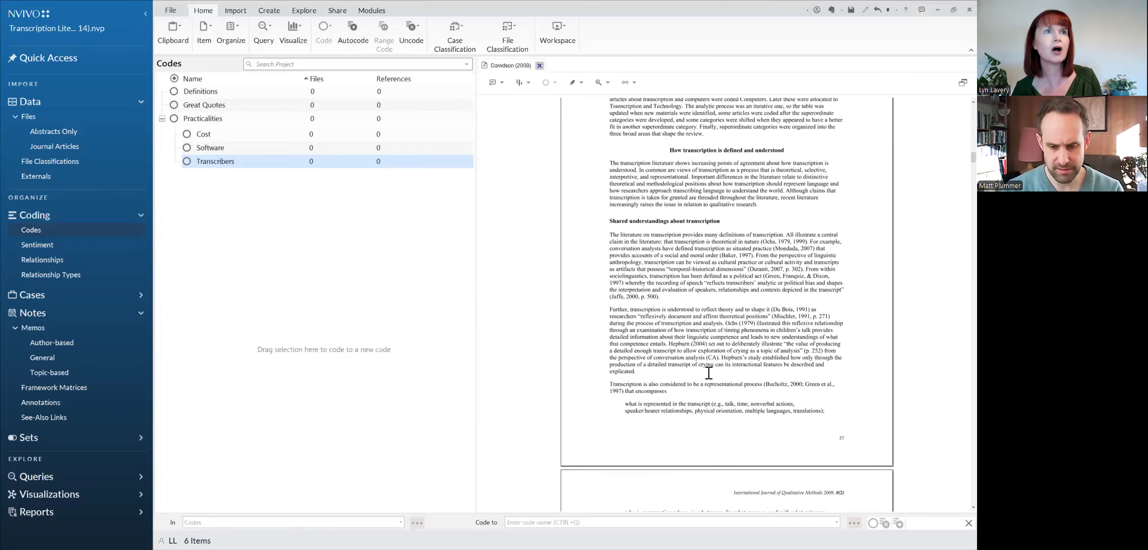
{"action": "scroll", "coordinate": [709, 373], "scroll_direction": "down", "scroll_amount": 18}
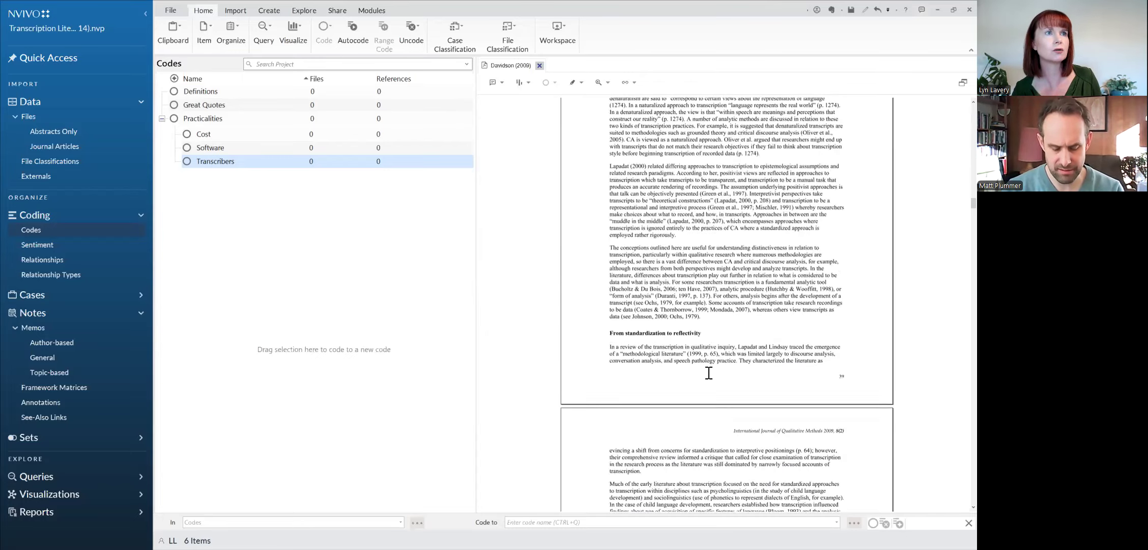
{"action": "scroll", "coordinate": [709, 372], "scroll_direction": "down", "scroll_amount": 20}
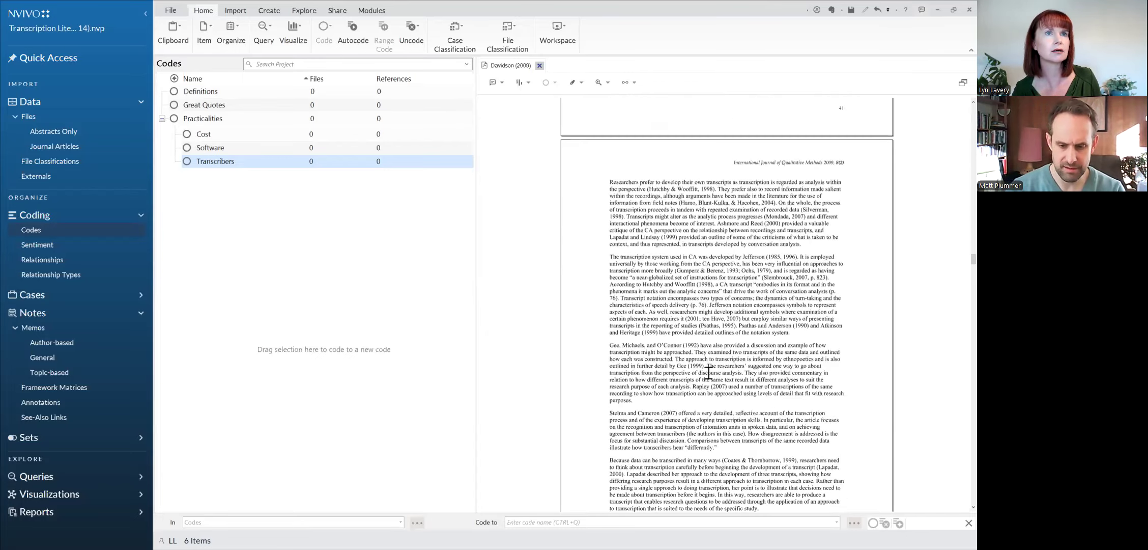
{"action": "scroll", "coordinate": [709, 372], "scroll_direction": "down", "scroll_amount": 2}
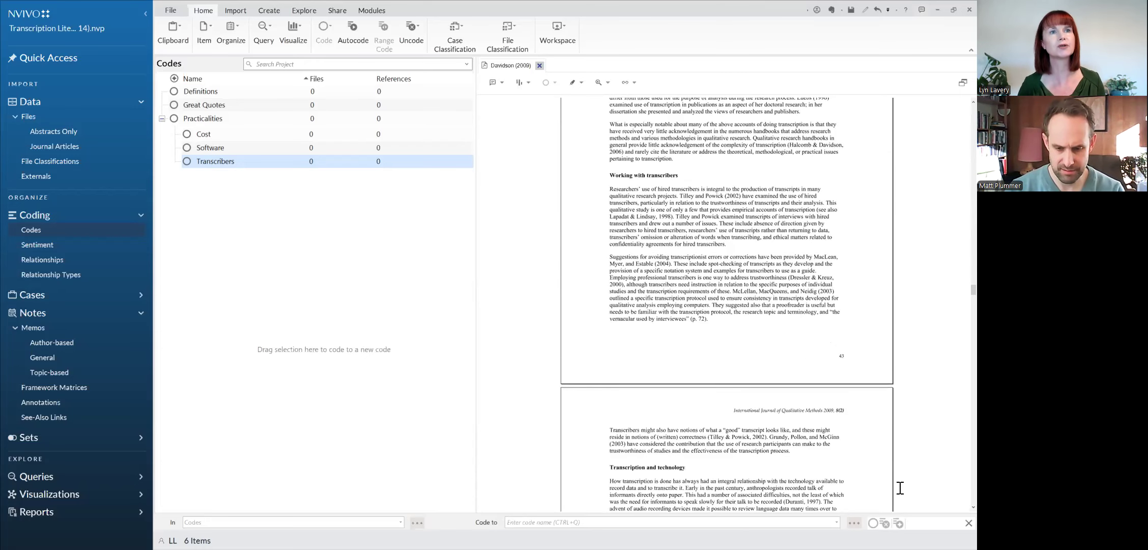
{"action": "left_click", "coordinate": [855, 495]}
{"action": "mouse_move", "coordinate": [608, 189]}
{"action": "left_mouse_down"}
{"action": "mouse_move", "coordinate": [731, 232]}
{"action": "mouse_move", "coordinate": [727, 245]}
{"action": "left_mouse_up"}
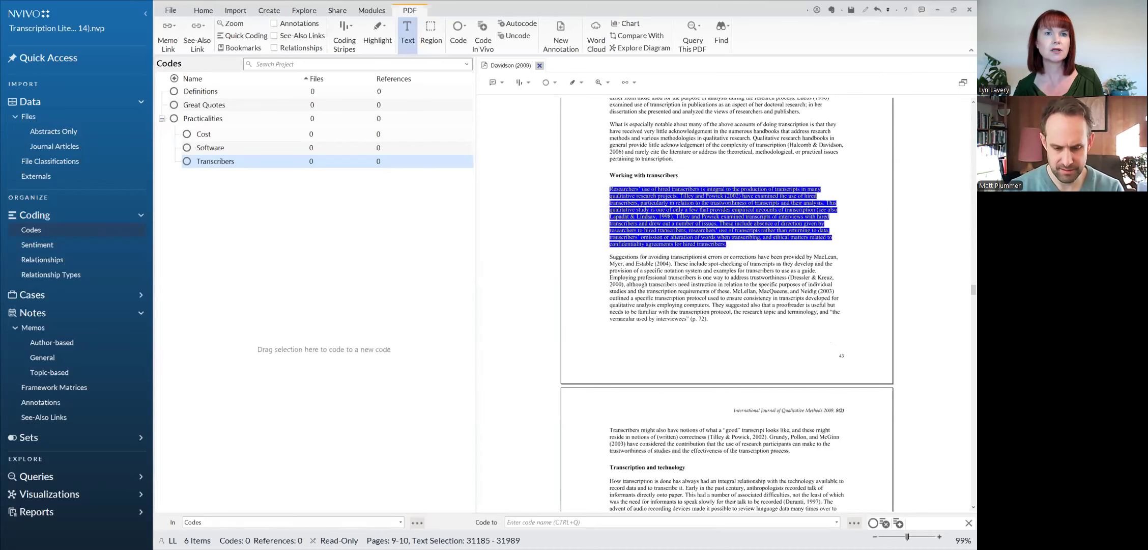
{"action": "scroll", "coordinate": [726, 305], "scroll_direction": "up", "scroll_amount": 4}
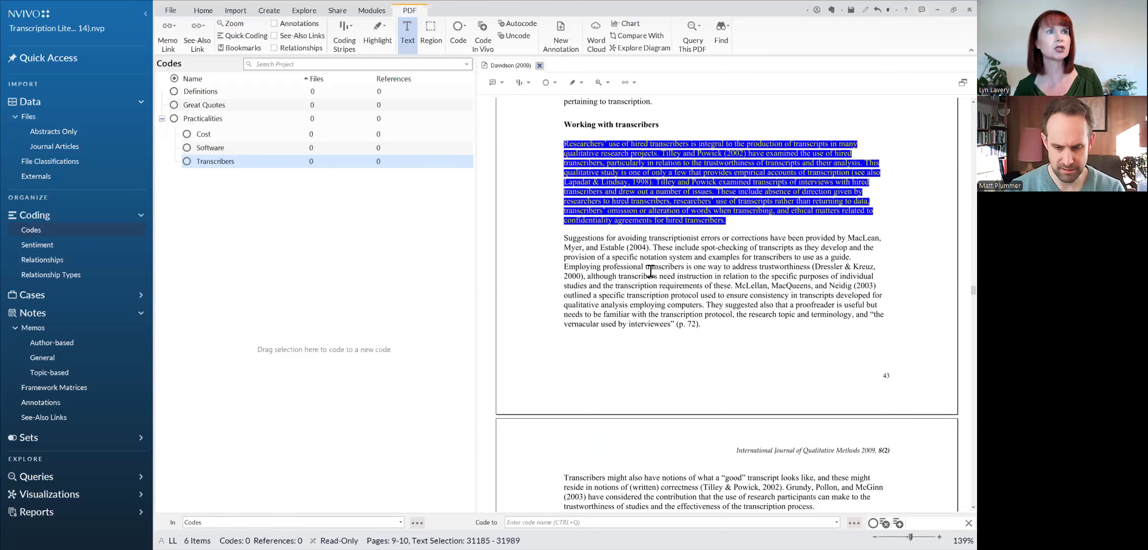
{"action": "left_click", "coordinate": [650, 272]}
{"action": "mouse_move", "coordinate": [564, 144]}
{"action": "left_mouse_down"}
{"action": "mouse_move", "coordinate": [794, 184]}
{"action": "mouse_move", "coordinate": [742, 222]}
{"action": "left_mouse_up"}
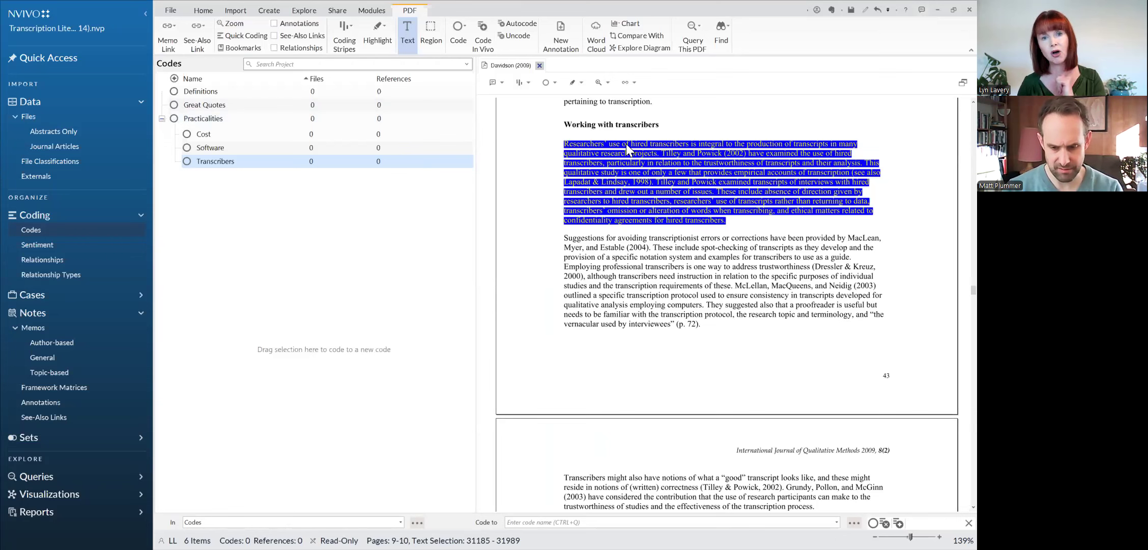
{"action": "left_click_drag", "start_coordinate": [626, 144], "coordinate": [286, 161]}
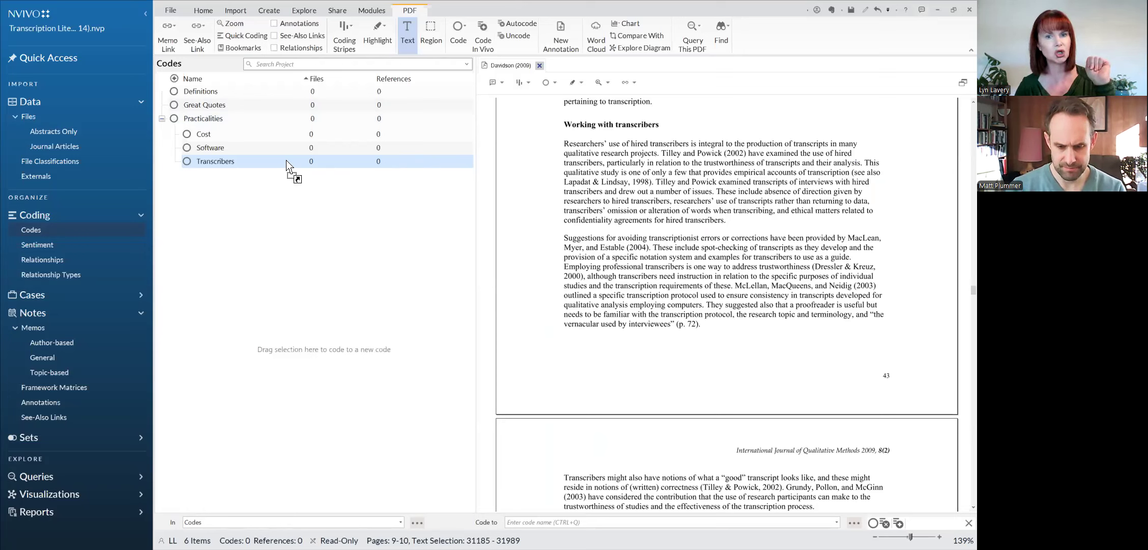
Step: Finish coding the selected paragraph to the Transcribers code, and review the code's contents before closing it
{"action": "left_click_drag", "start_coordinate": [287, 164], "coordinate": [287, 165]}
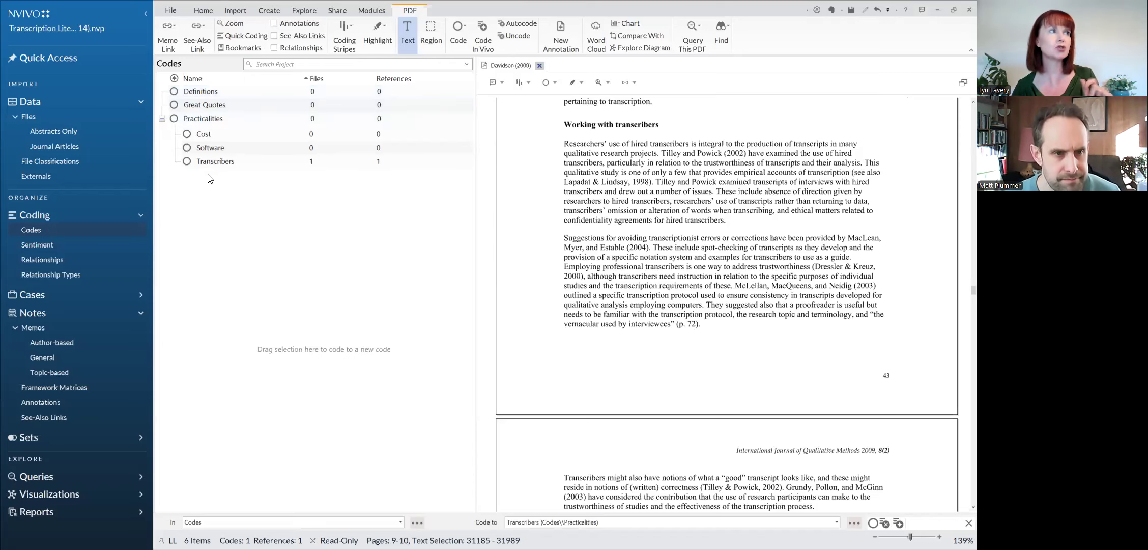
{"action": "left_click", "coordinate": [187, 164]}
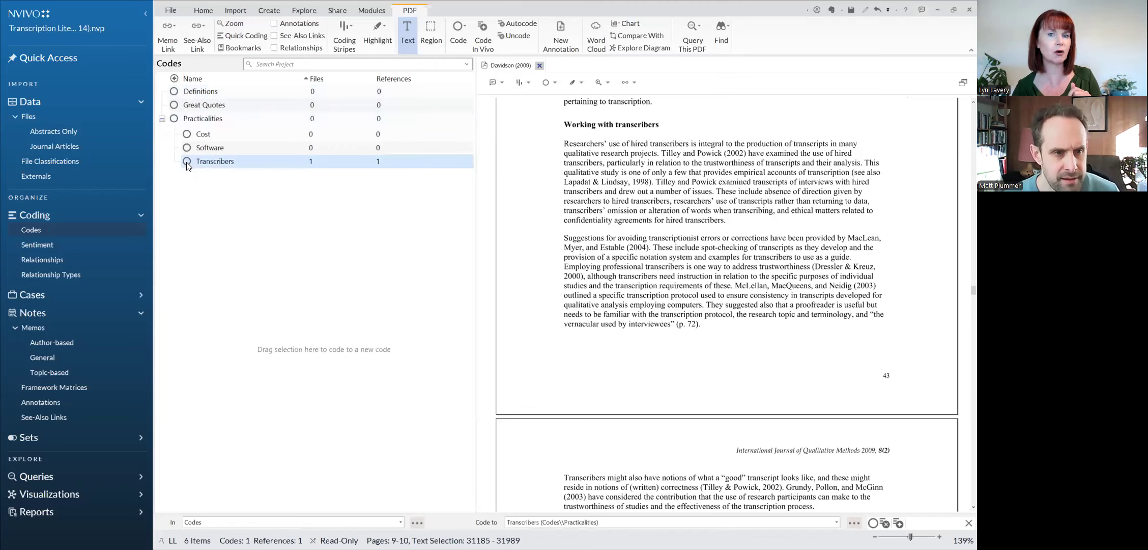
{"action": "double_click", "coordinate": [187, 163]}
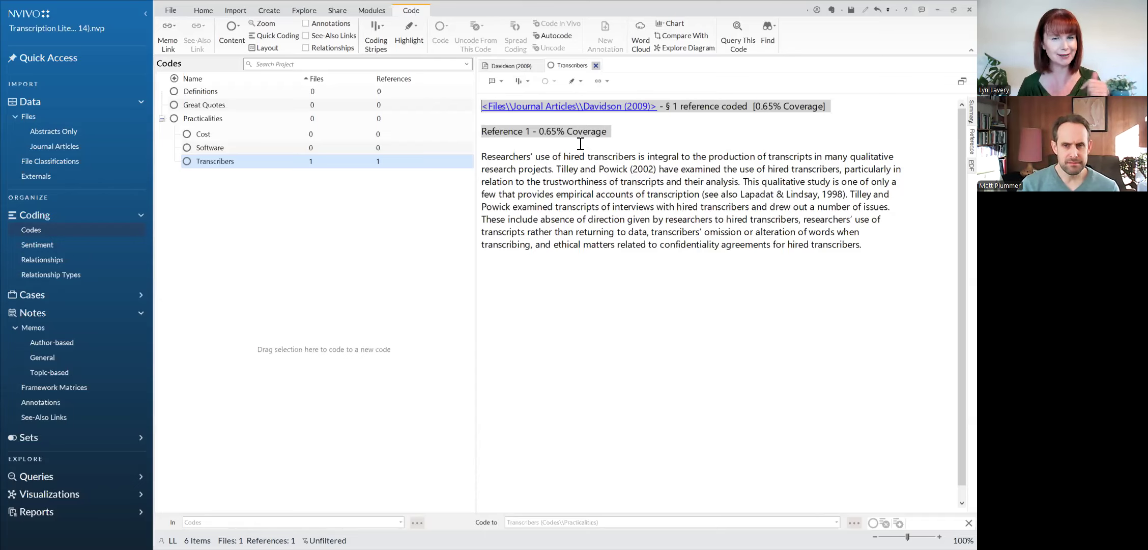
{"action": "left_click", "coordinate": [595, 66]}
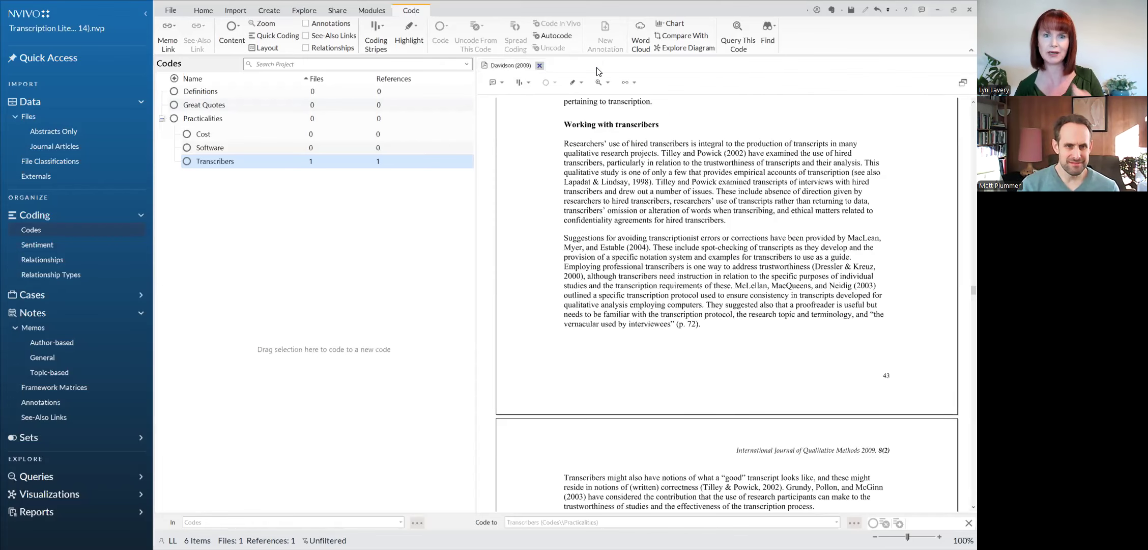
Step: Code the first paragraph under "Transcription and technology" in Davidson (2009) to a new child code named Technology under Practicalities
{"action": "scroll", "coordinate": [745, 341], "scroll_direction": "down", "scroll_amount": 5}
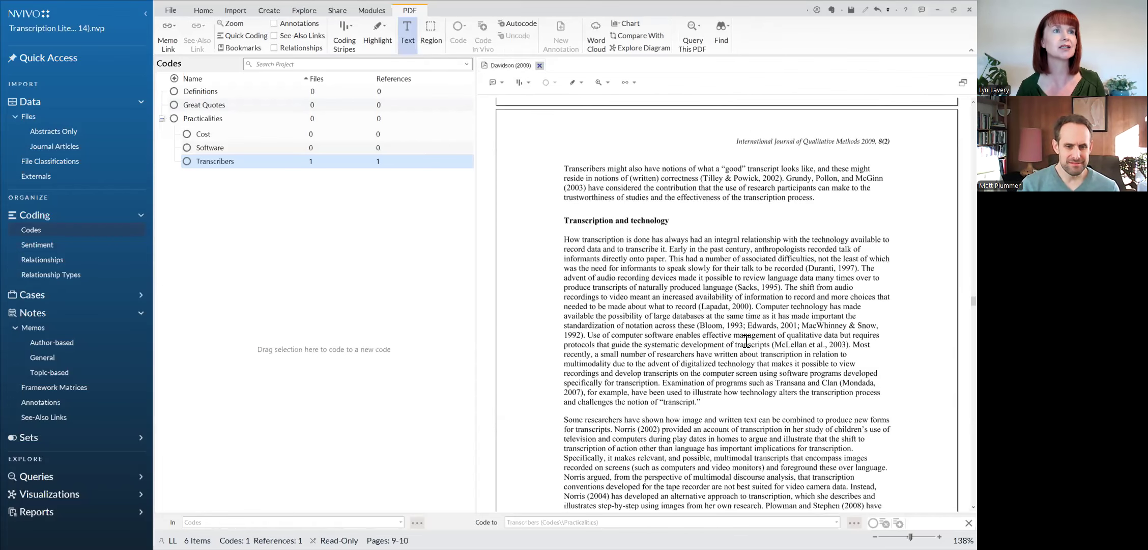
{"action": "left_click_drag", "start_coordinate": [564, 239], "coordinate": [733, 405]}
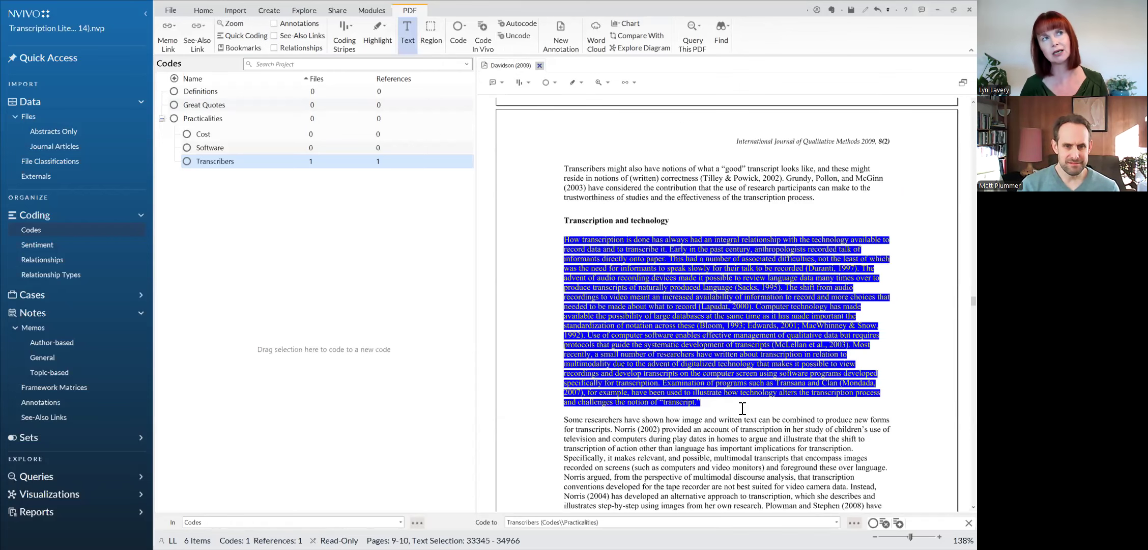
{"action": "scroll", "coordinate": [742, 408], "scroll_direction": "down", "scroll_amount": 2}
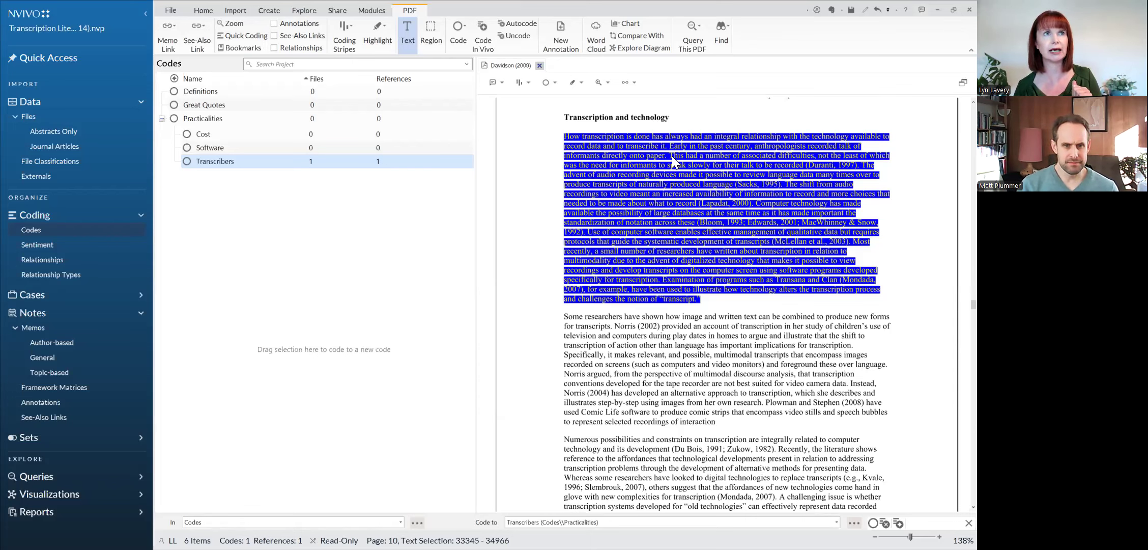
{"action": "right_click", "coordinate": [668, 141]}
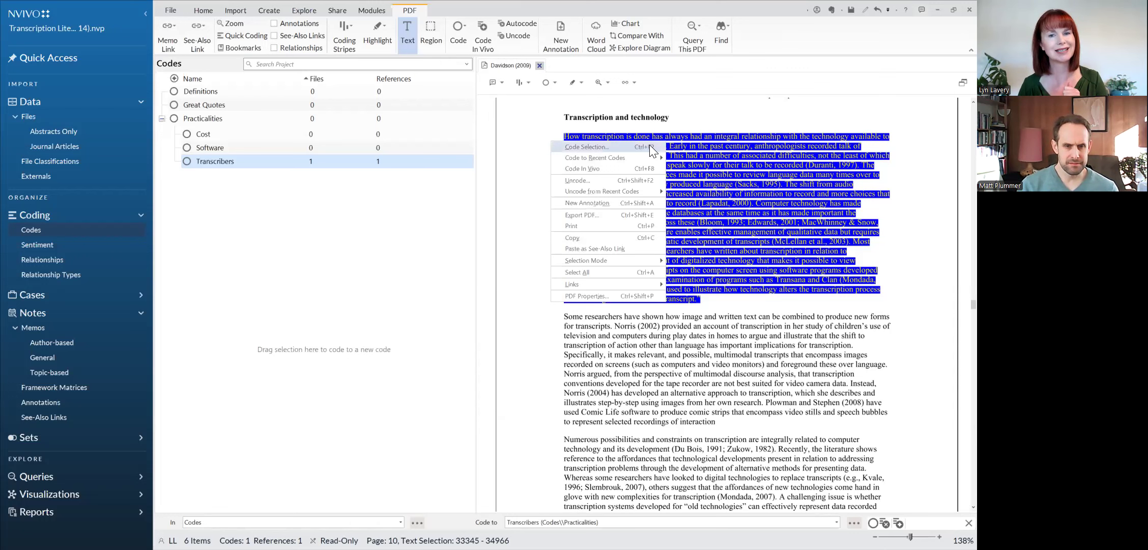
{"action": "left_click", "coordinate": [649, 147]}
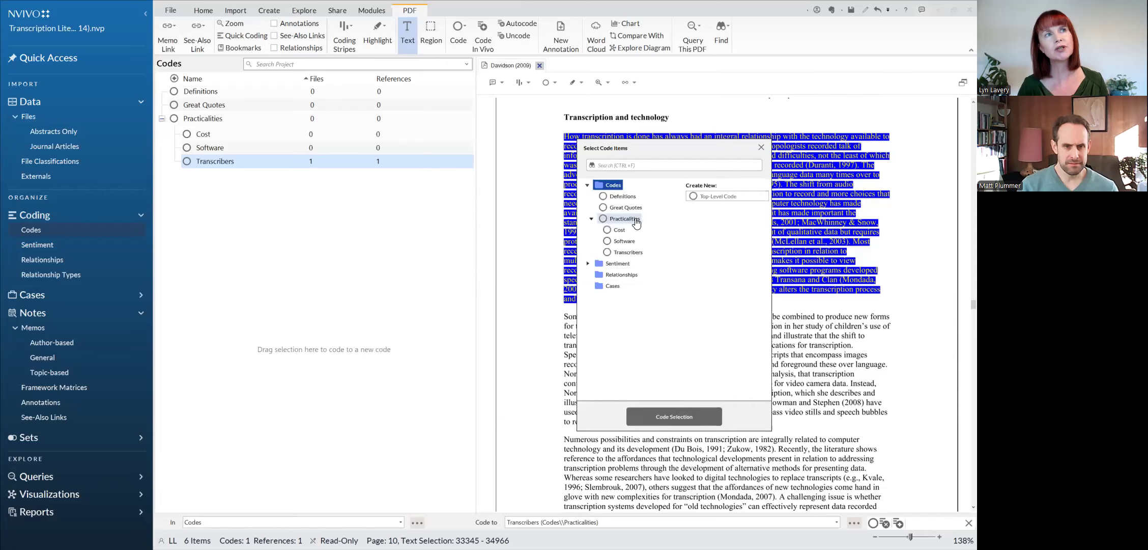
{"action": "left_click", "coordinate": [636, 223]}
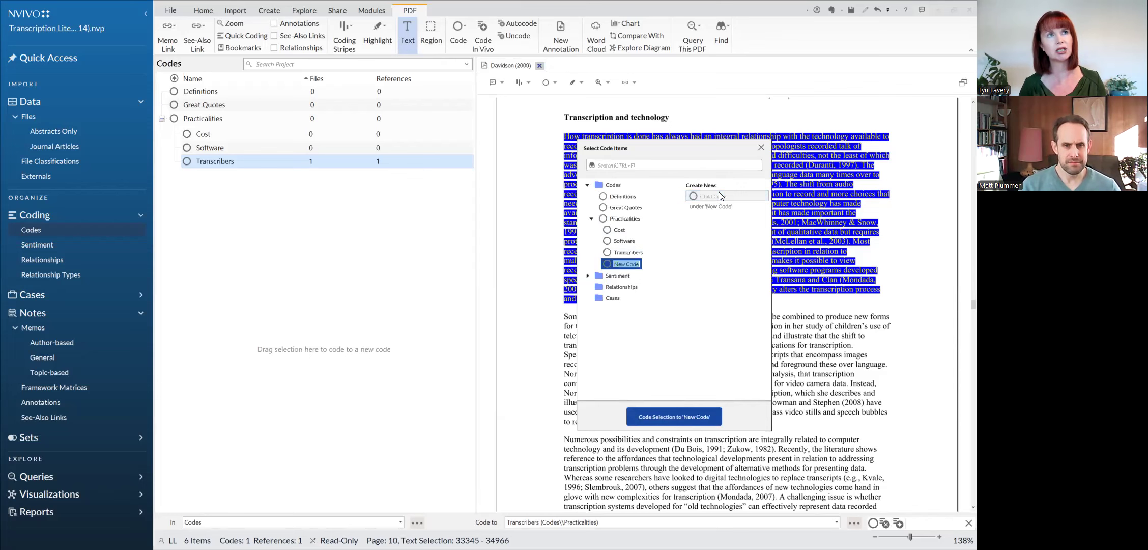
{"action": "type", "text": "Tec"}
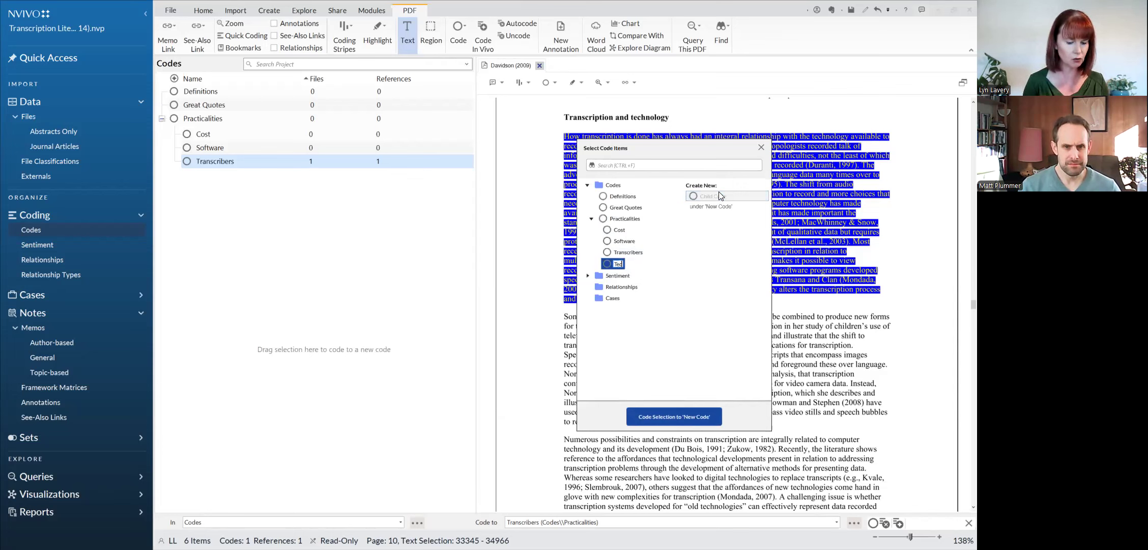
{"action": "type", "text": "hnology"}
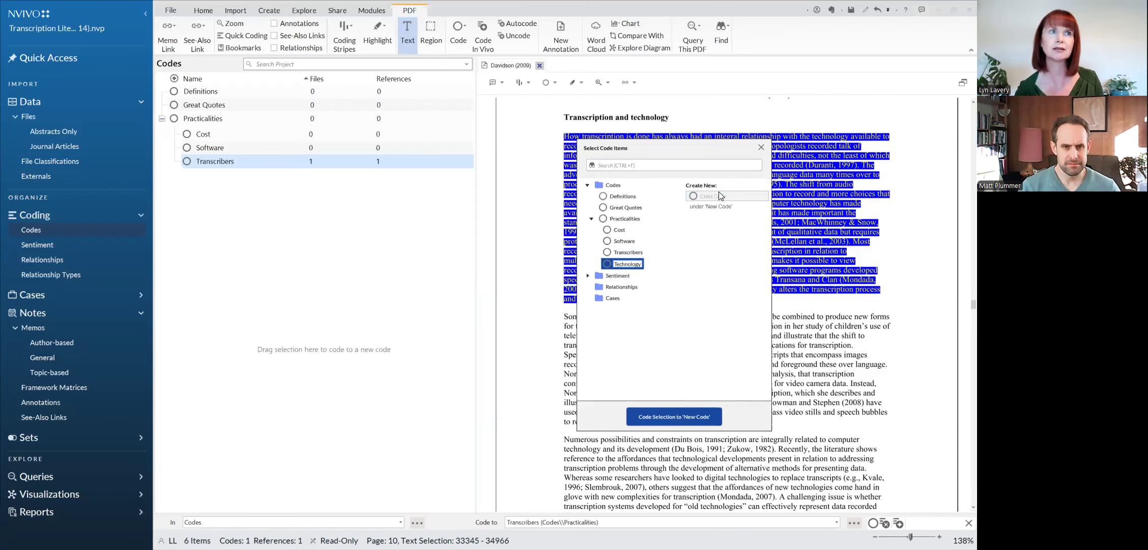
{"action": "key", "text": "Return"}
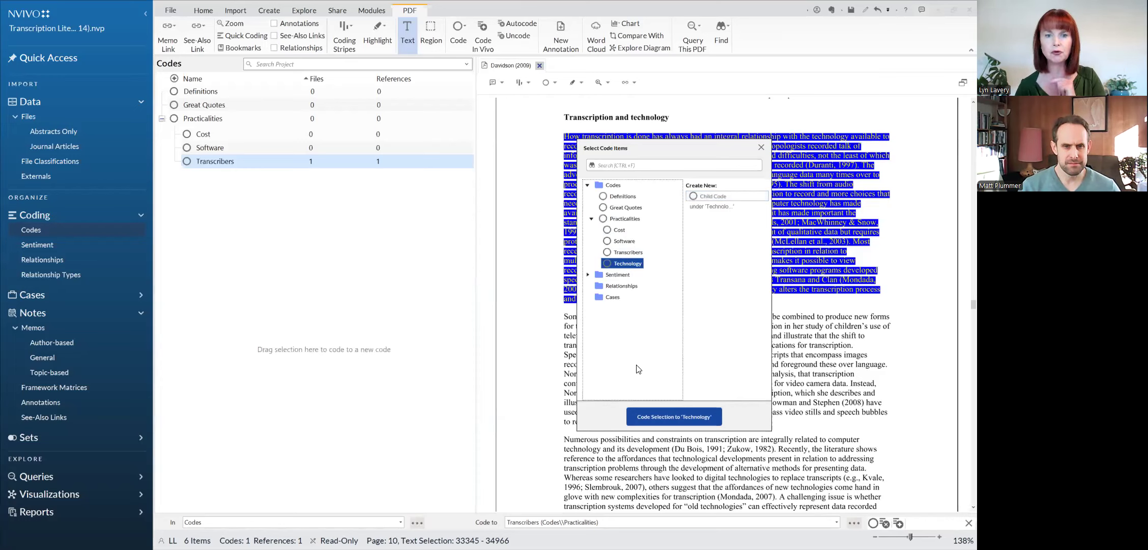
{"action": "left_click", "coordinate": [674, 418]}
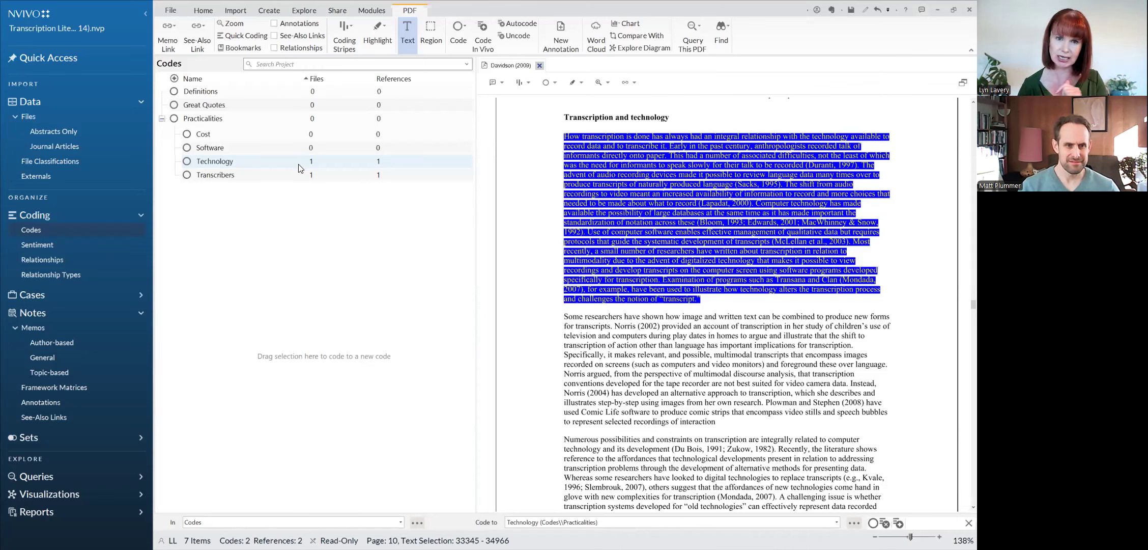
{"action": "left_click", "coordinate": [303, 175]}
{"action": "left_click", "coordinate": [305, 150]}
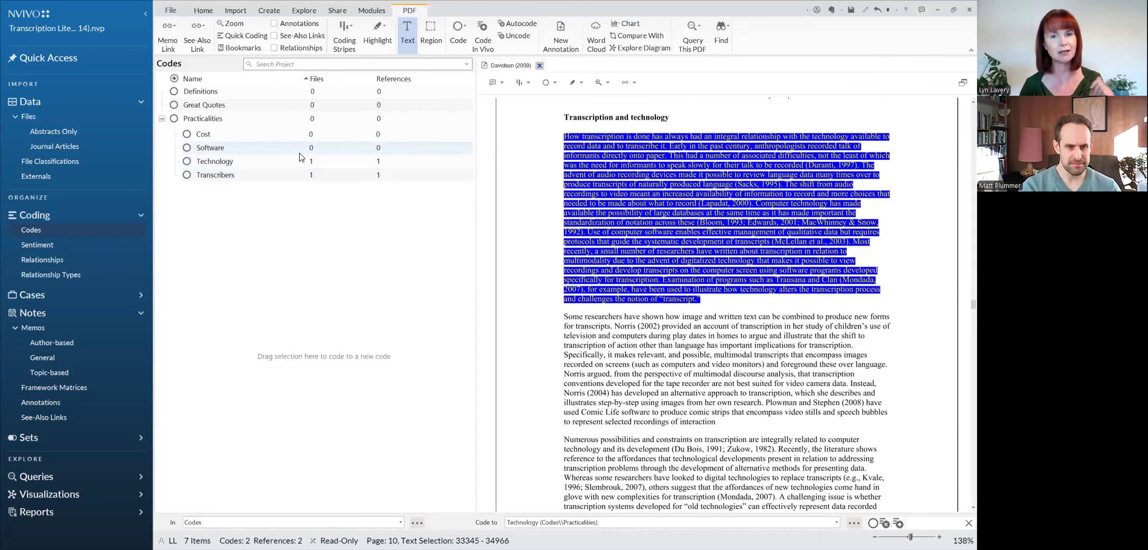
{"action": "left_click", "coordinate": [298, 160]}
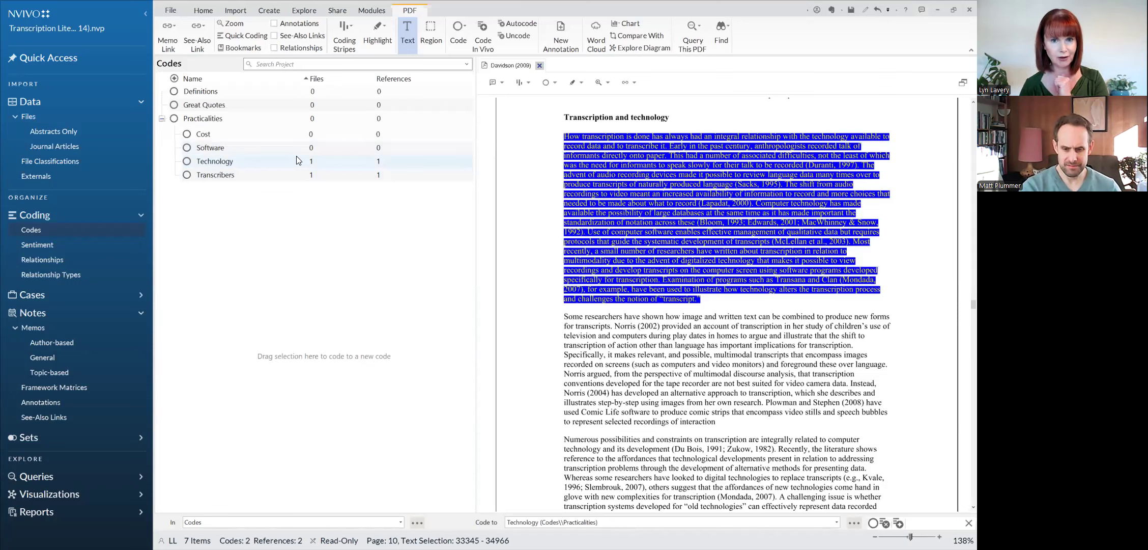
{"action": "left_click", "coordinate": [298, 152]}
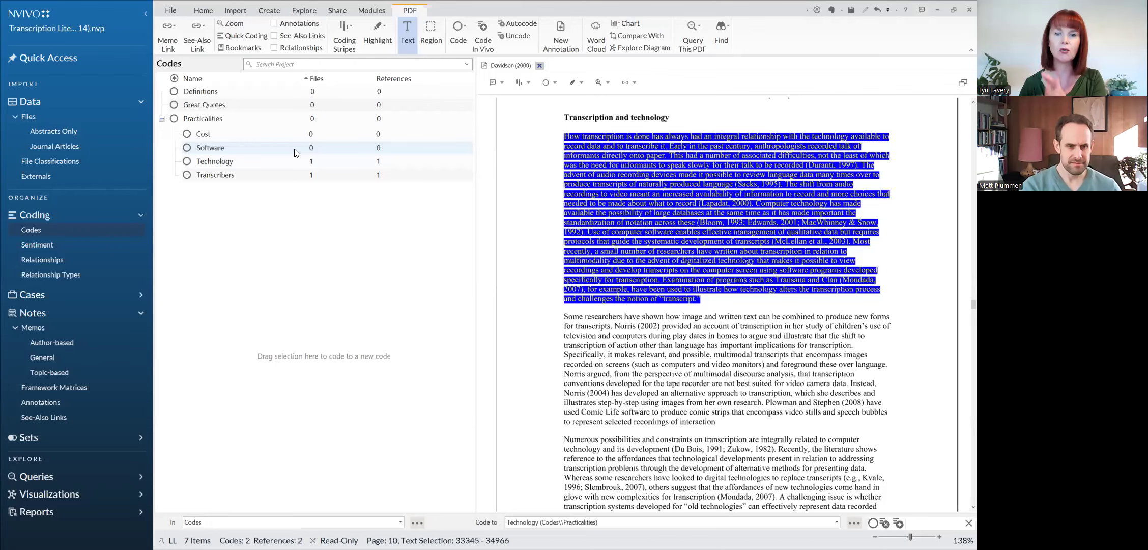
{"action": "left_click", "coordinate": [276, 161]}
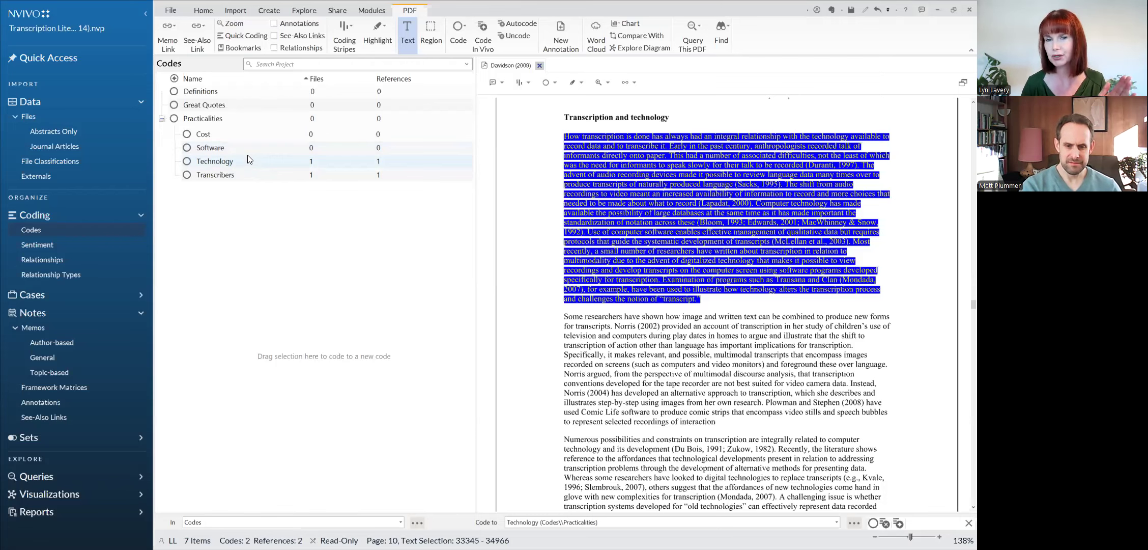
Step: Close the Transcription Literature Review (Initial) project, saving its changes
{"action": "left_click", "coordinate": [170, 11]}
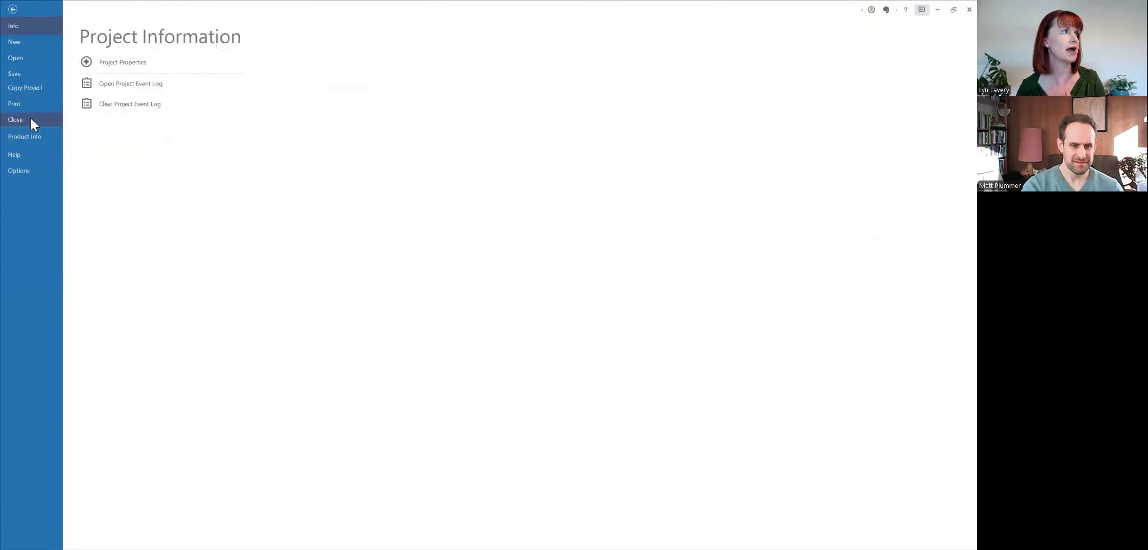
{"action": "left_click", "coordinate": [31, 119]}
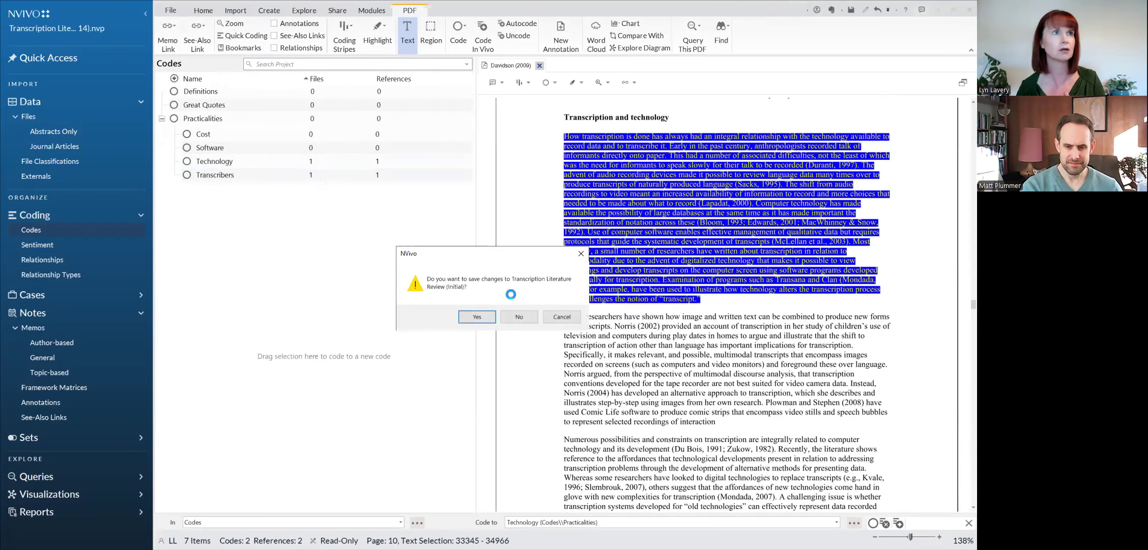
{"action": "left_click", "coordinate": [487, 315]}
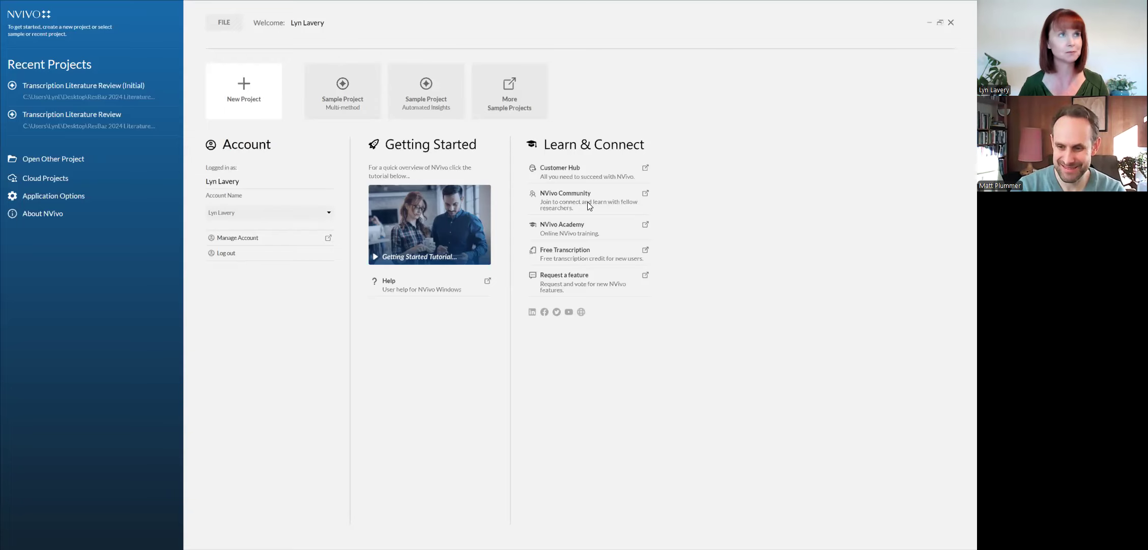
Step: Open the recent Transcription Literature Review project and list its Journal Articles files
{"action": "left_click", "coordinate": [136, 122]}
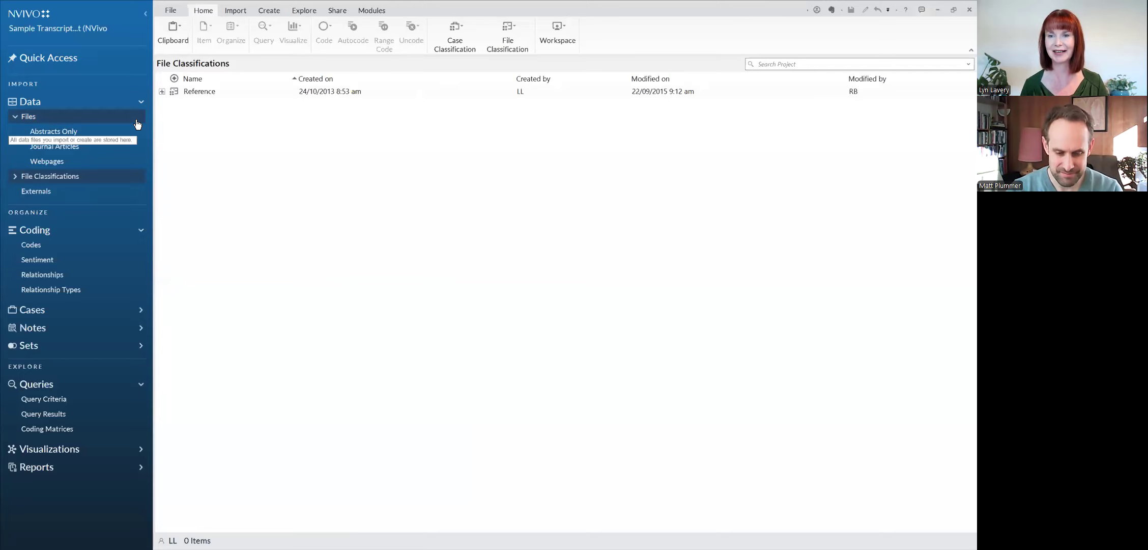
{"action": "left_click", "coordinate": [83, 147]}
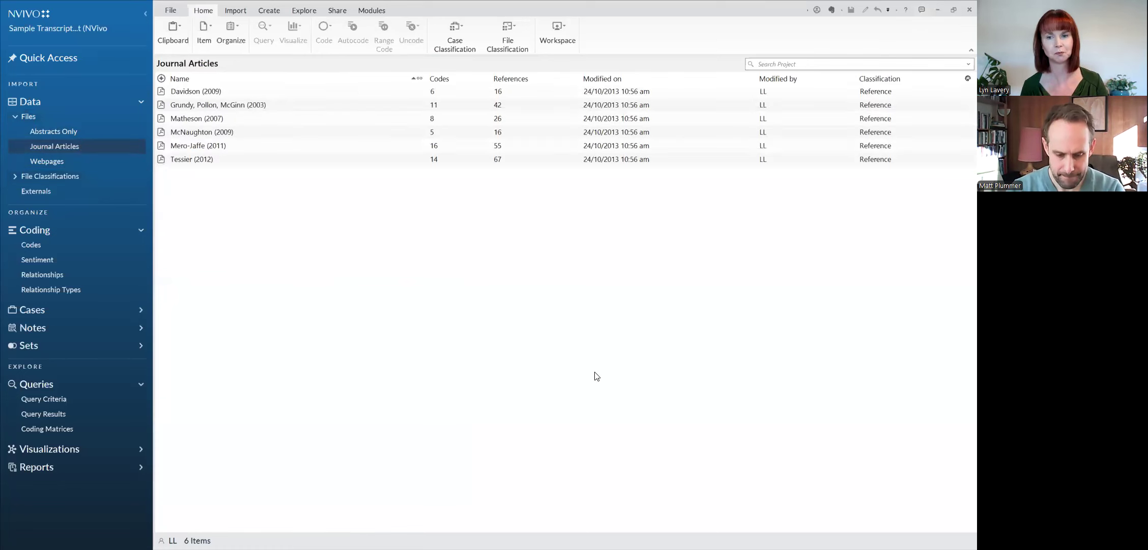
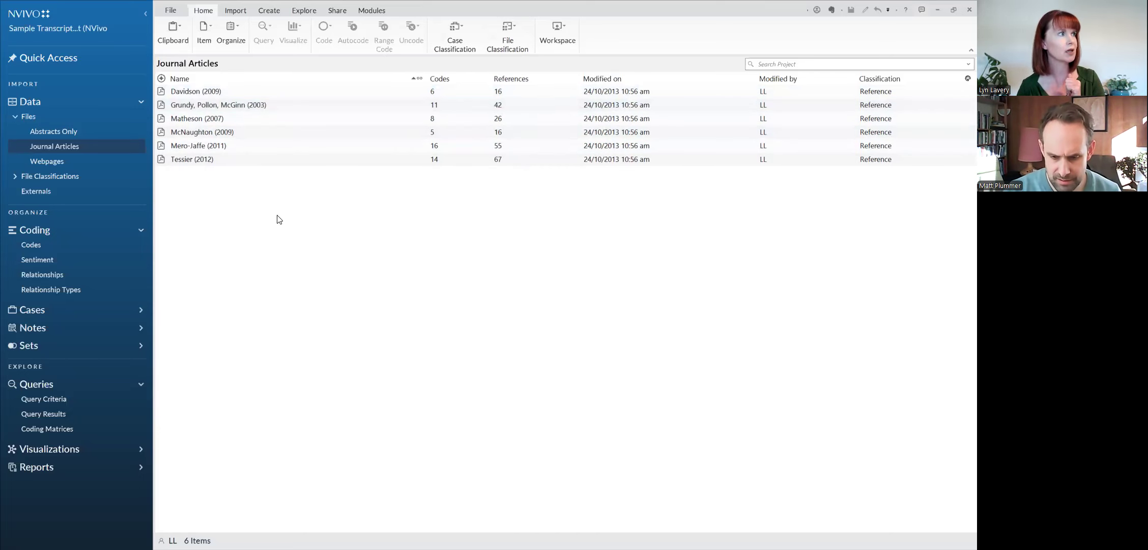
Step: Open the Benefits of Transcription code from the codes list, and expand the Practicalities and Transcription Quality codes to show their child codes
{"action": "left_click", "coordinate": [55, 245]}
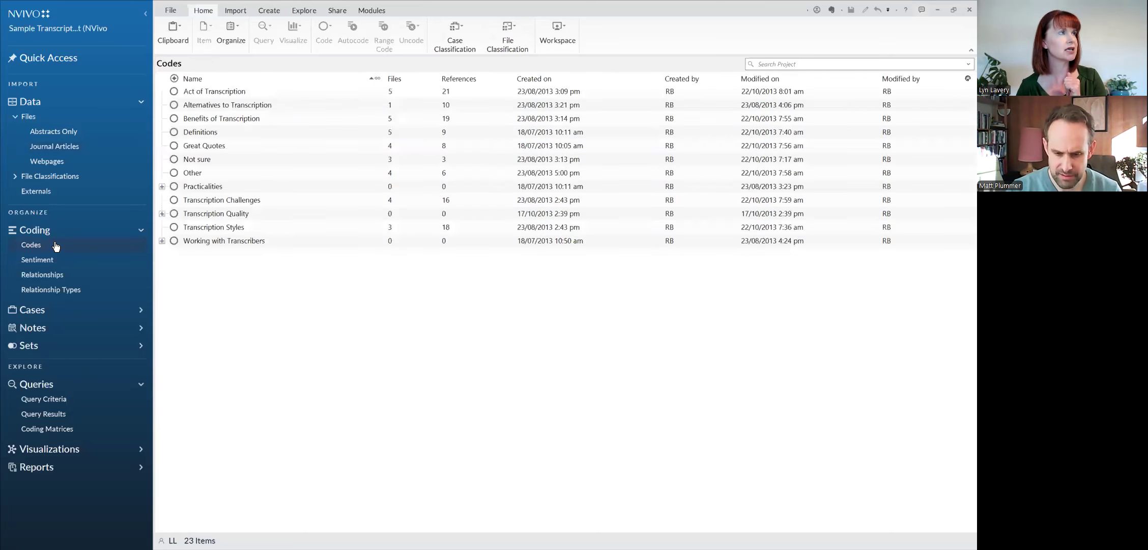
{"action": "left_click", "coordinate": [175, 120]}
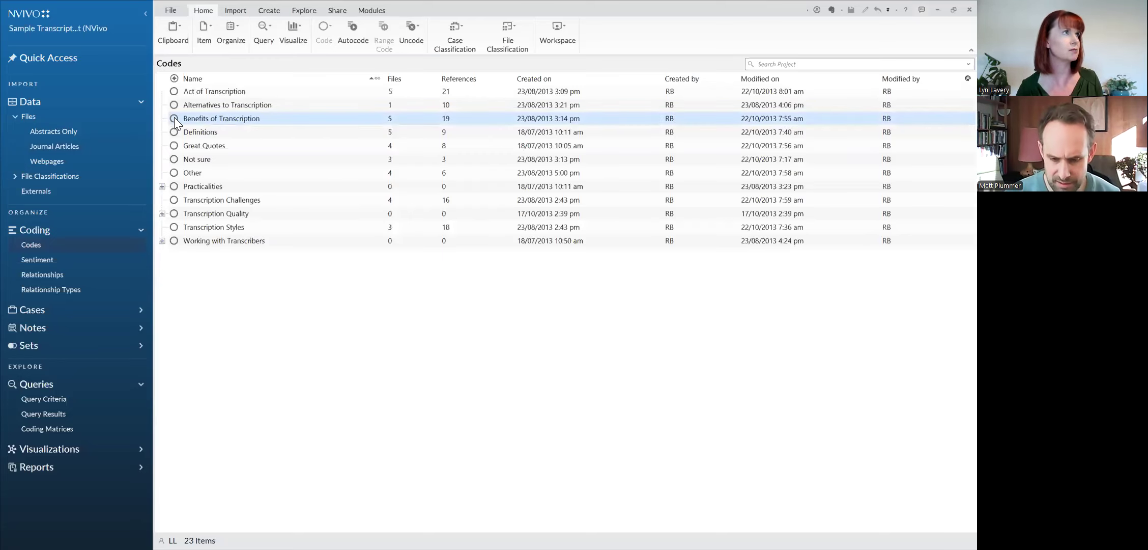
{"action": "double_click", "coordinate": [174, 118]}
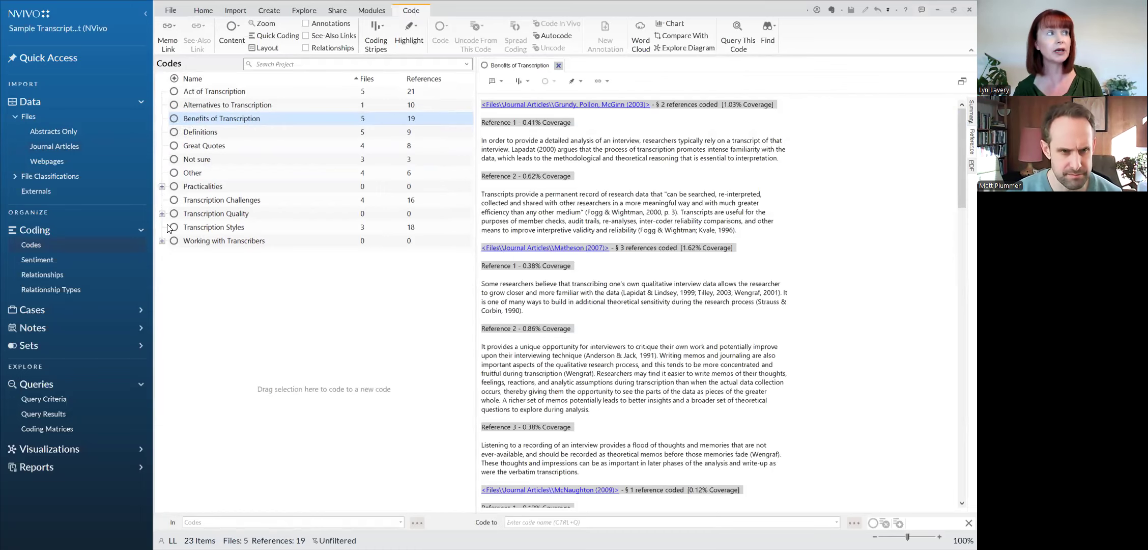
{"action": "left_click", "coordinate": [162, 187]}
{"action": "left_click", "coordinate": [162, 258]}
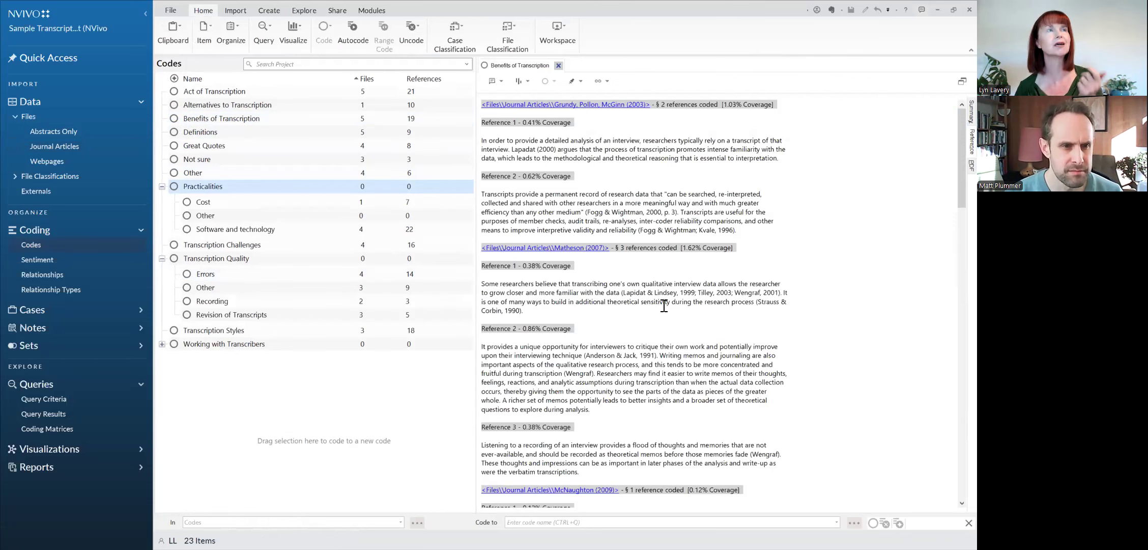
Step: Read through the passages coded to Benefits of Transcription across all journal articles, returning to the first reference
{"action": "left_click", "coordinate": [688, 418]}
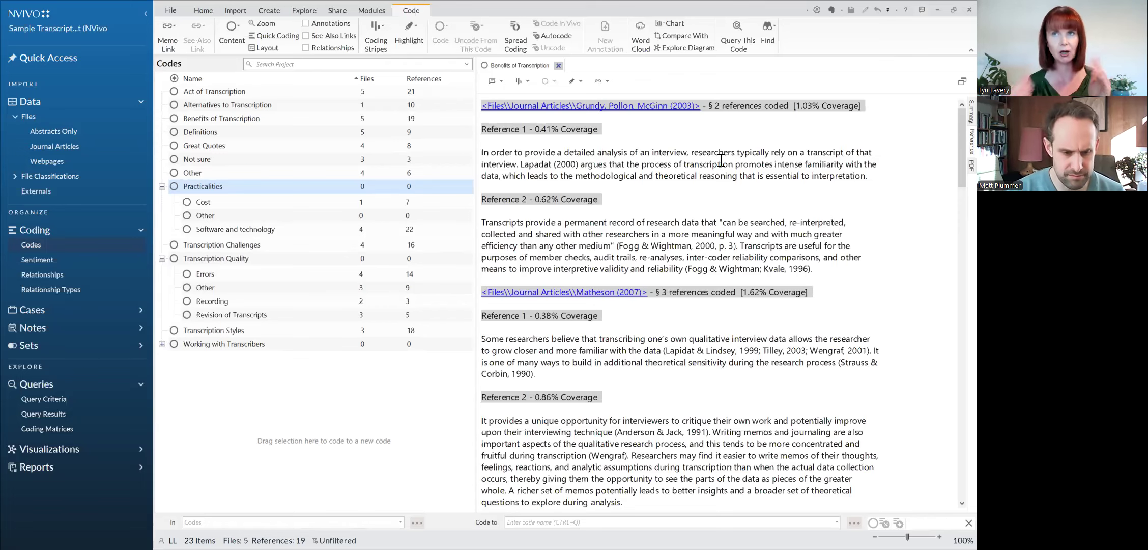
{"action": "scroll", "coordinate": [712, 249], "scroll_direction": "down", "scroll_amount": 7}
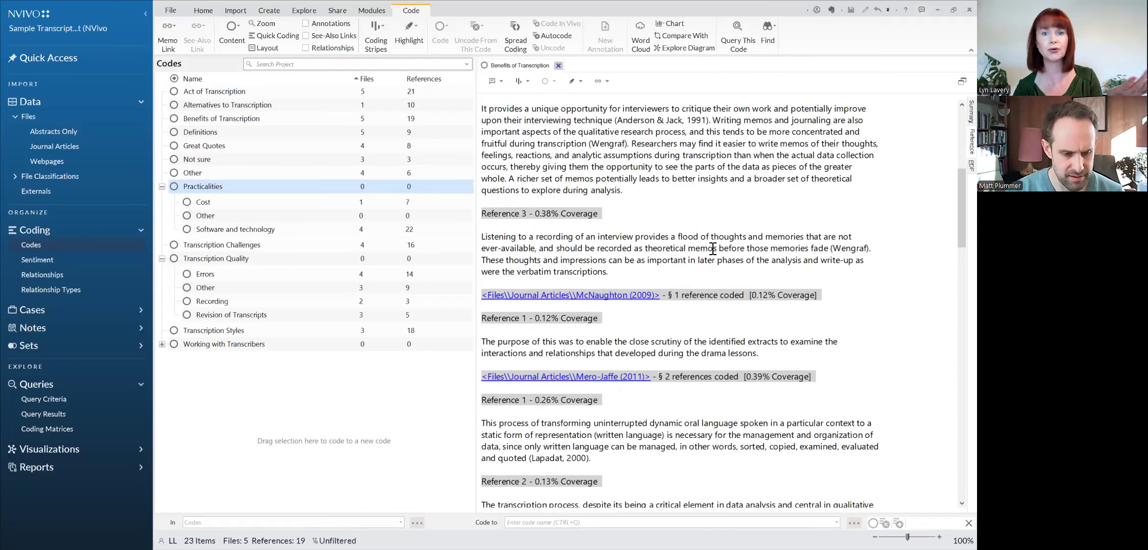
{"action": "scroll", "coordinate": [712, 249], "scroll_direction": "down", "scroll_amount": 7}
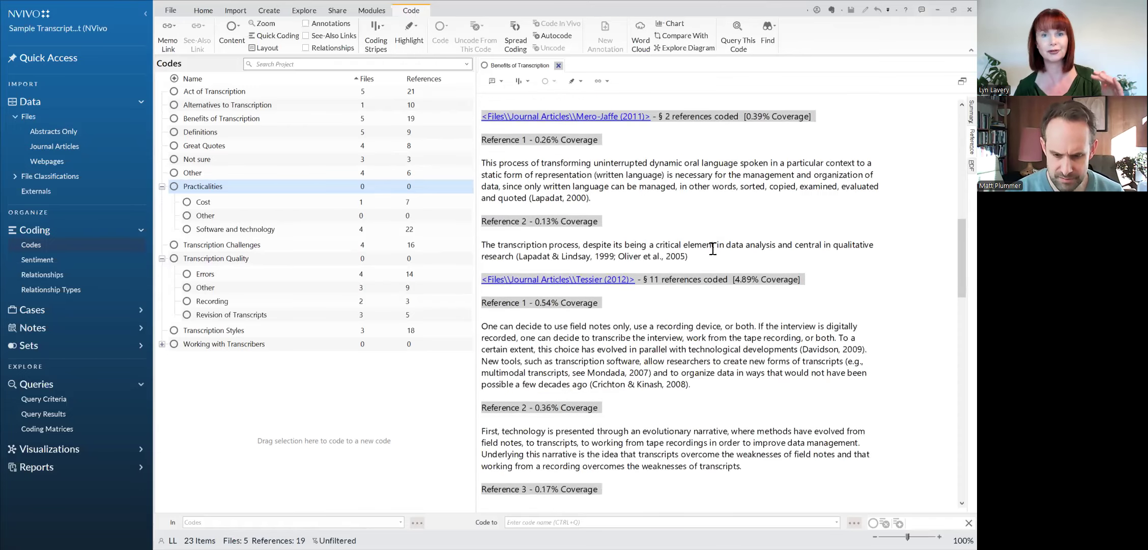
{"action": "scroll", "coordinate": [713, 249], "scroll_direction": "down", "scroll_amount": 6}
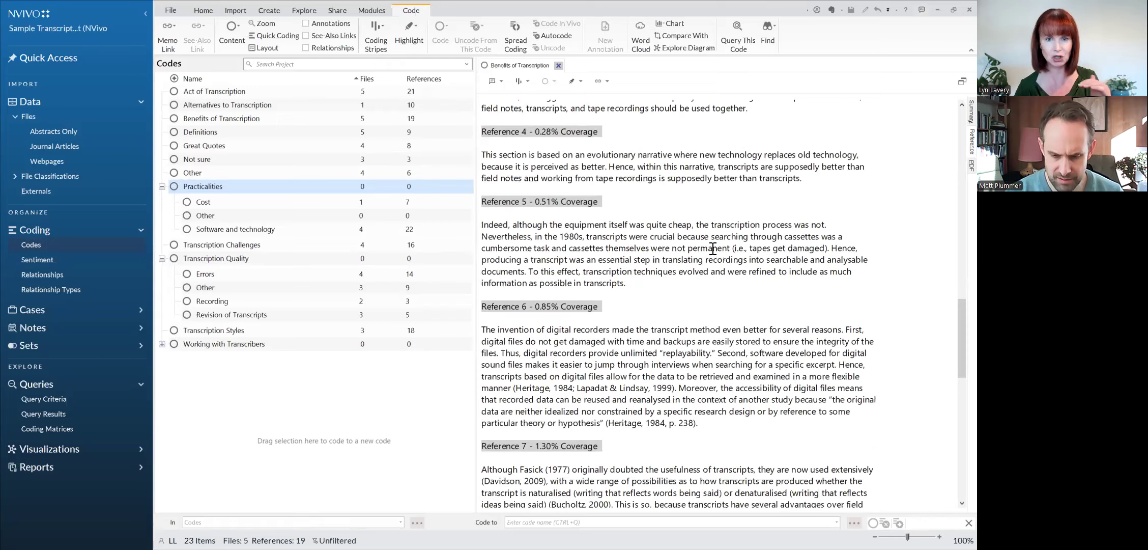
{"action": "scroll", "coordinate": [712, 249], "scroll_direction": "down", "scroll_amount": 3}
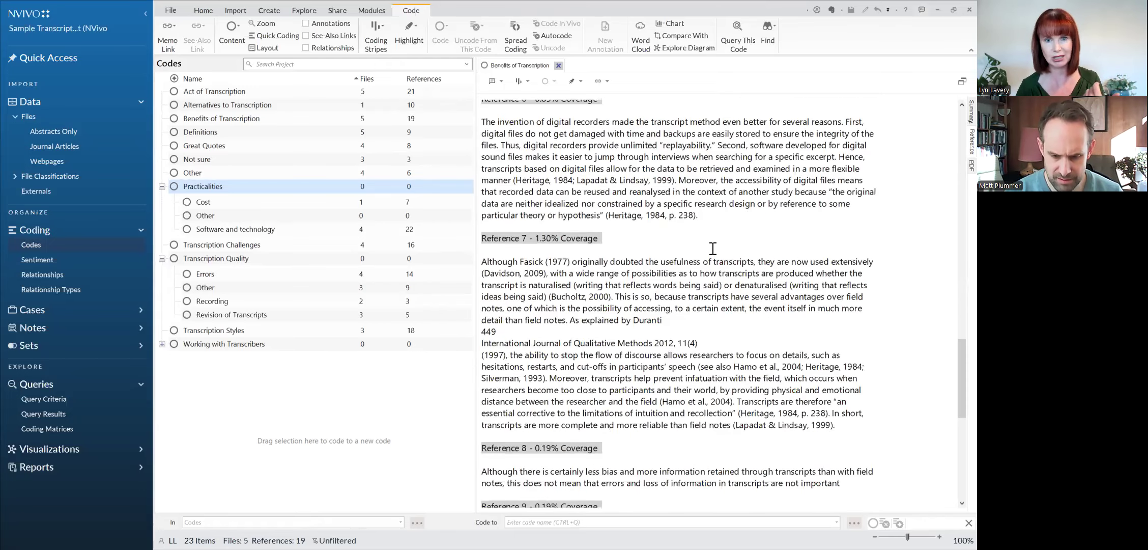
{"action": "scroll", "coordinate": [712, 249], "scroll_direction": "down", "scroll_amount": 4}
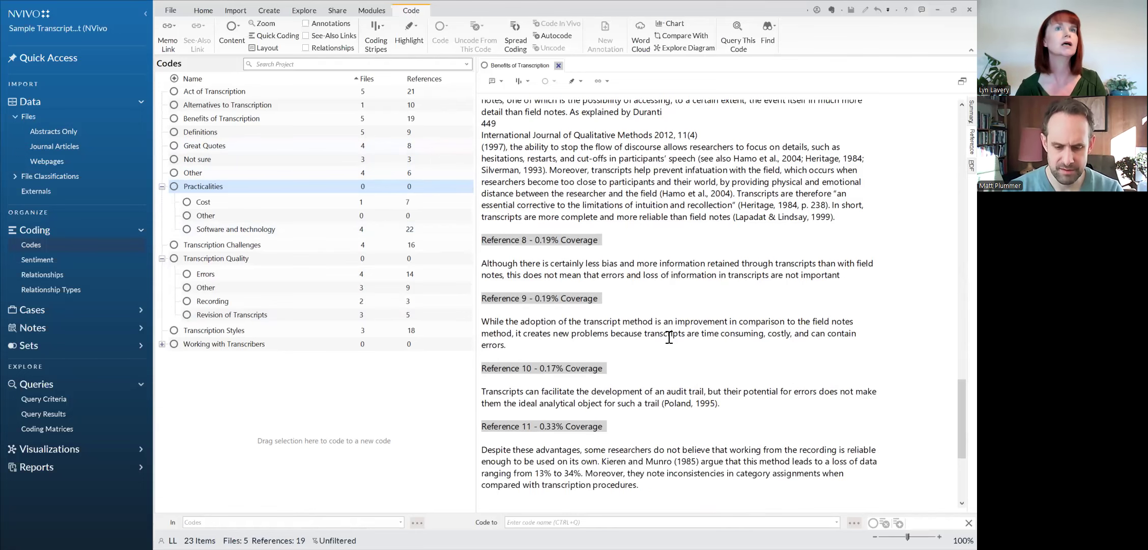
{"action": "scroll", "coordinate": [600, 330], "scroll_direction": "up", "scroll_amount": 15}
{"action": "scroll", "coordinate": [700, 360], "scroll_direction": "up", "scroll_amount": 5}
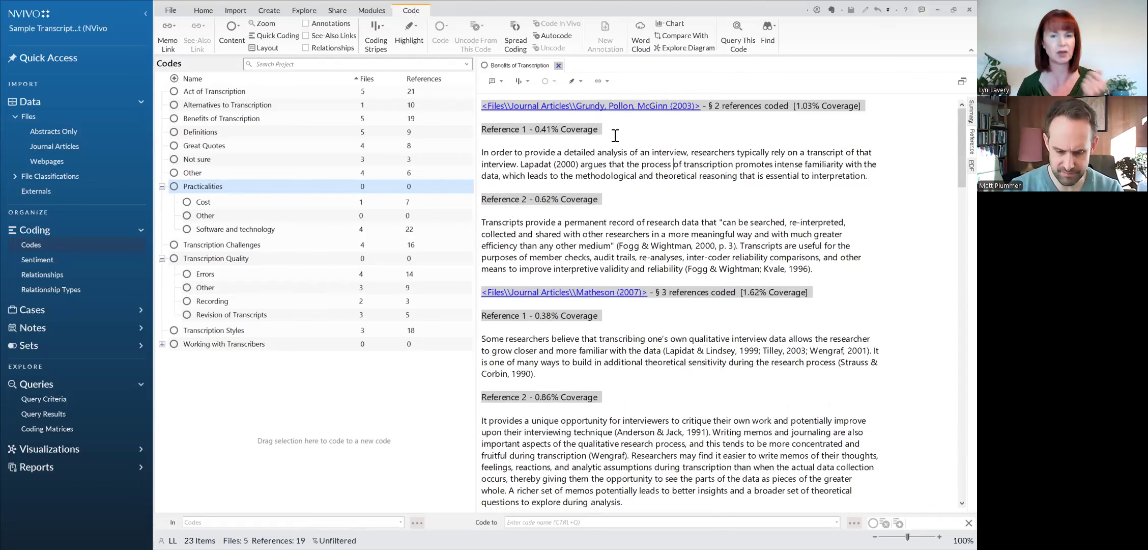
Step: Open the source article referenced by the first Benefits of Transcription passage, and turn off its coding highlight
{"action": "right_click", "coordinate": [629, 171]}
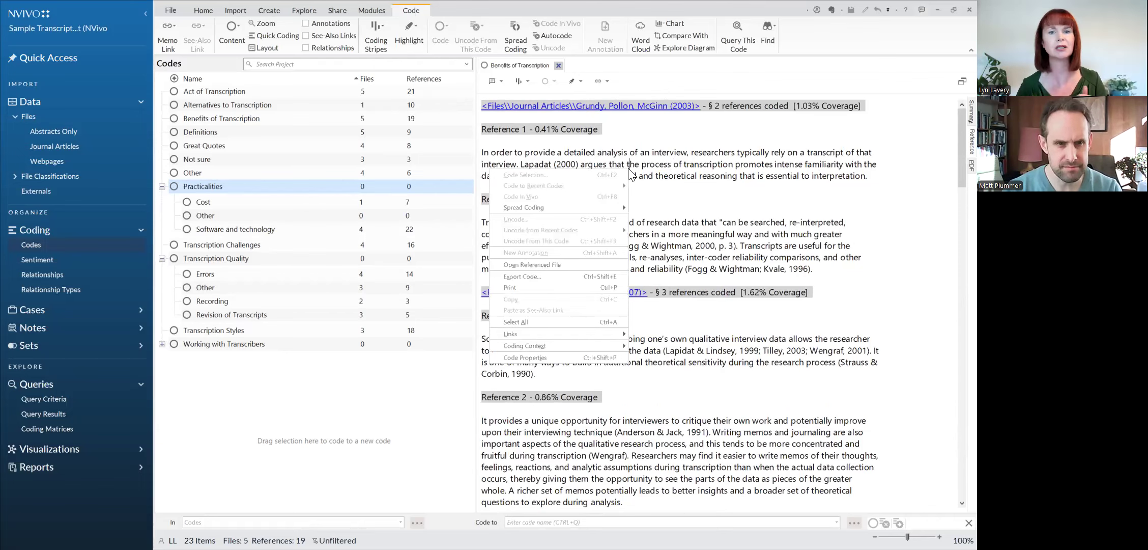
{"action": "left_click", "coordinate": [600, 267]}
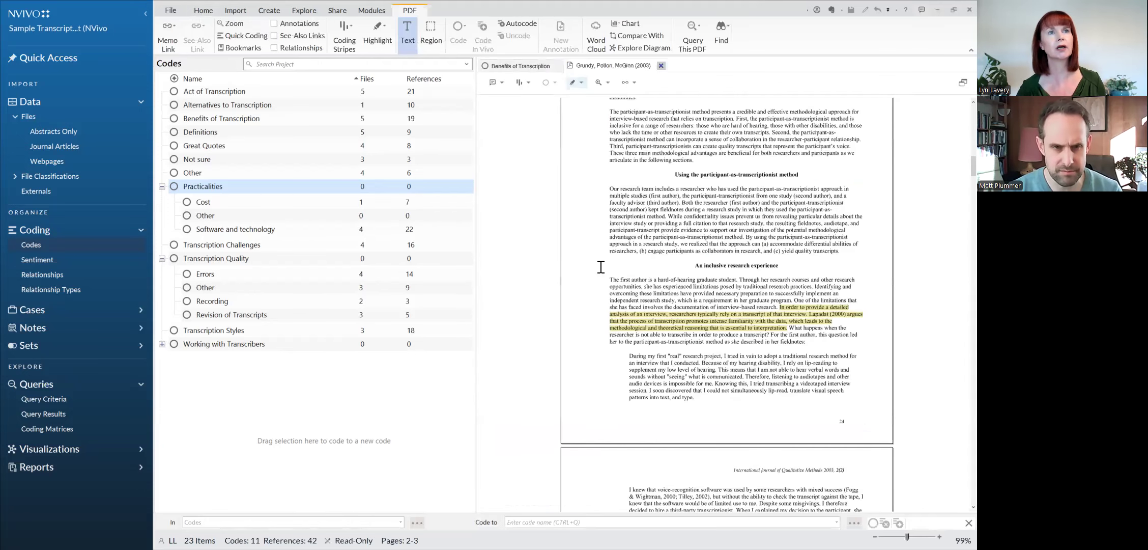
{"action": "scroll", "coordinate": [930, 385], "scroll_direction": "up", "scroll_amount": 3}
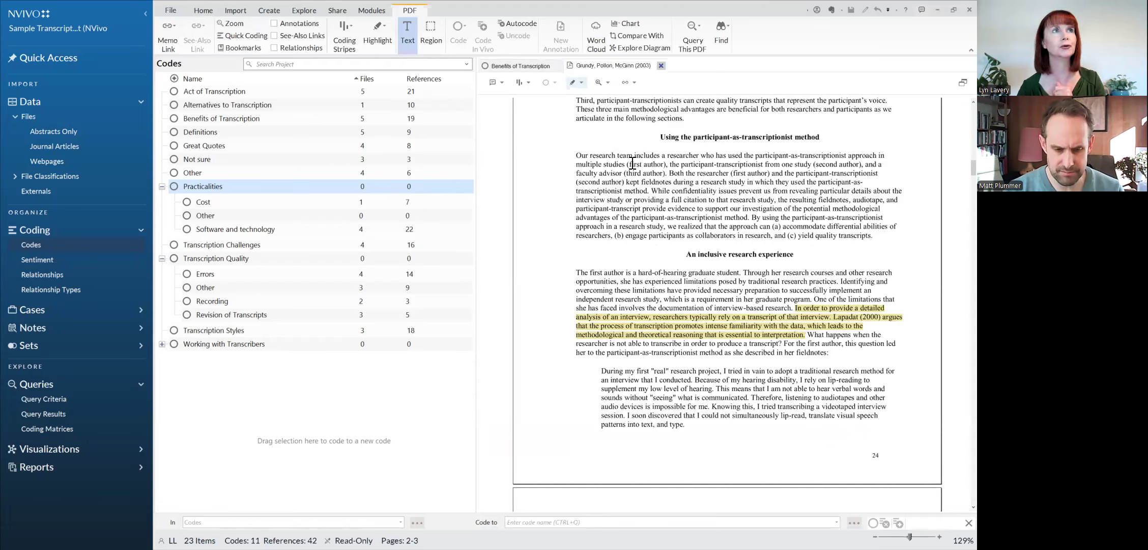
{"action": "left_click", "coordinate": [573, 83]}
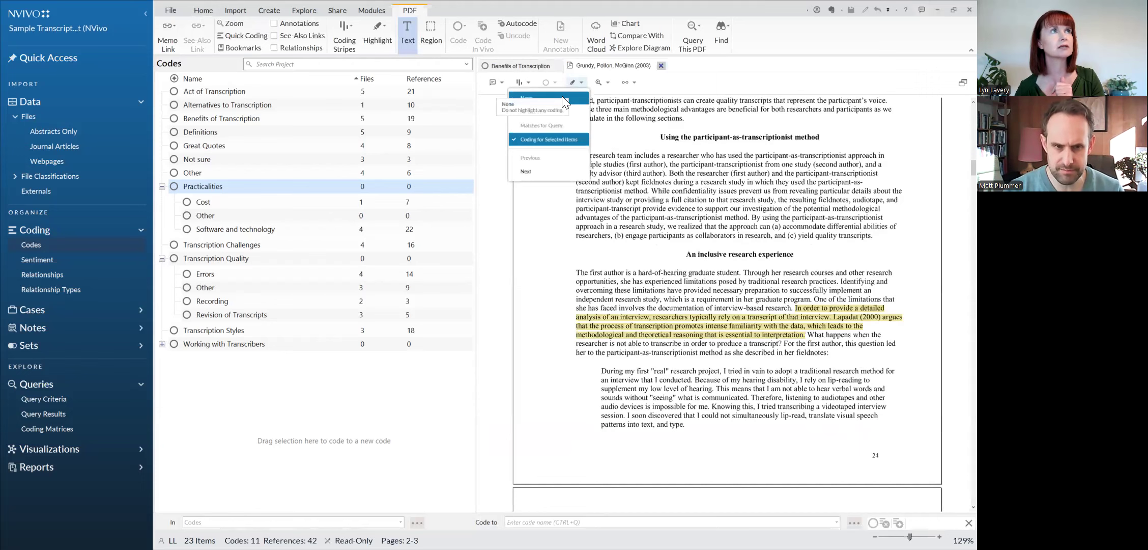
{"action": "left_click", "coordinate": [561, 97]}
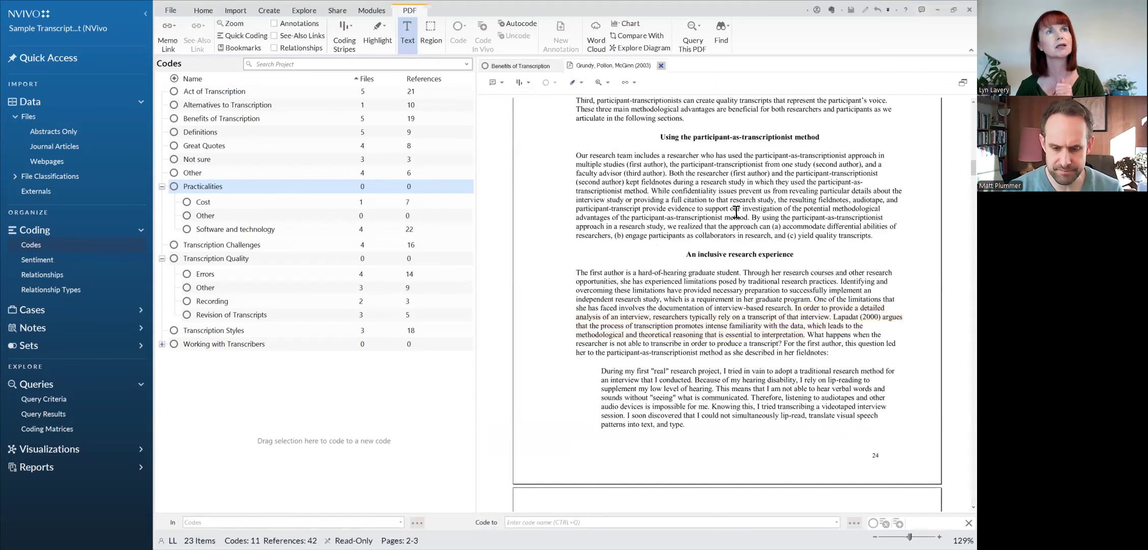
Step: Show all coding stripes for the article and look through the coded passages on its following pages
{"action": "scroll", "coordinate": [737, 212], "scroll_direction": "up", "scroll_amount": 5}
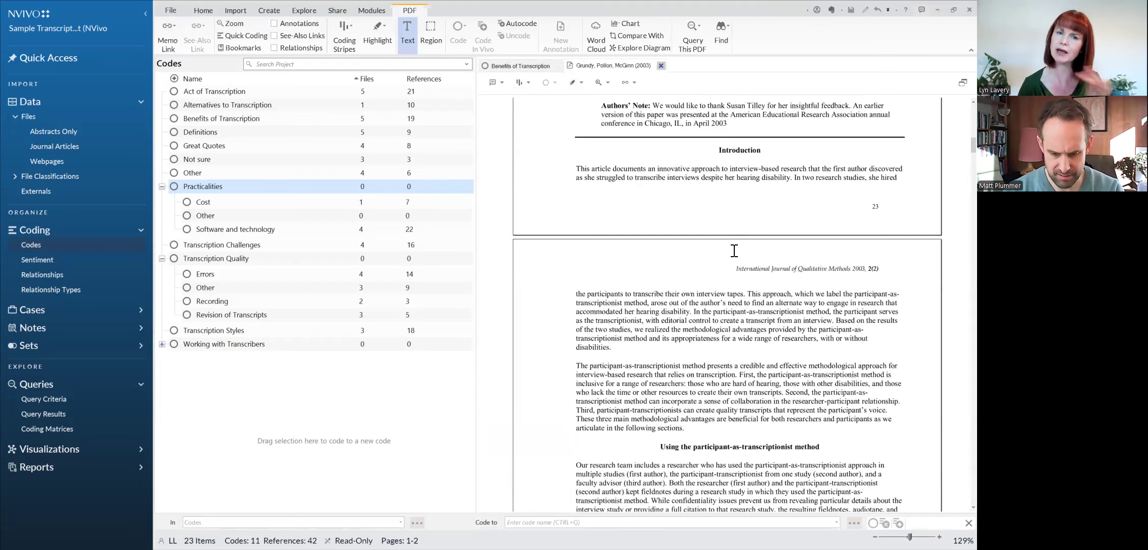
{"action": "left_click", "coordinate": [344, 41]}
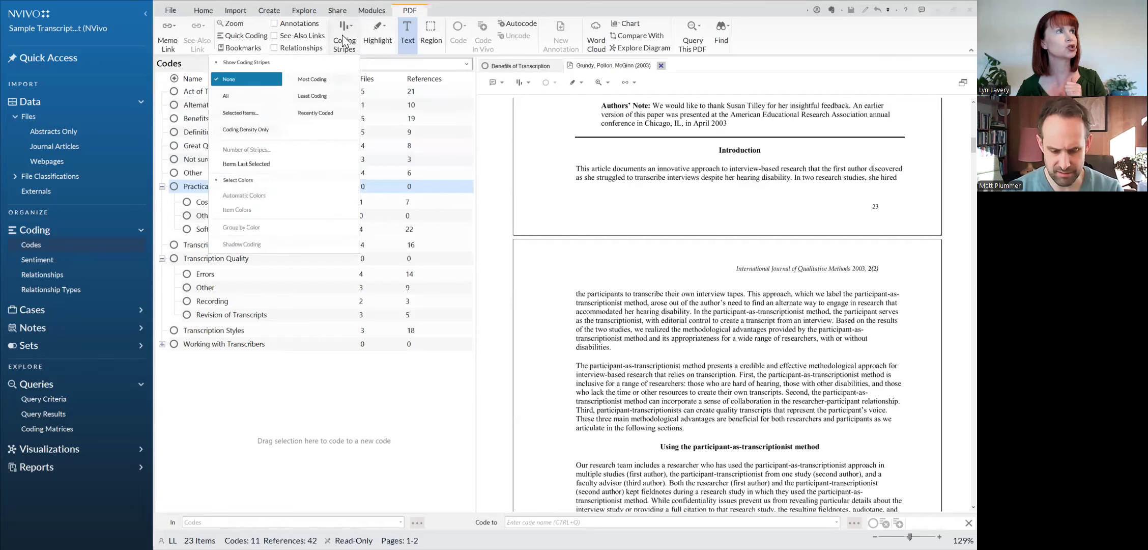
{"action": "left_click", "coordinate": [254, 97]}
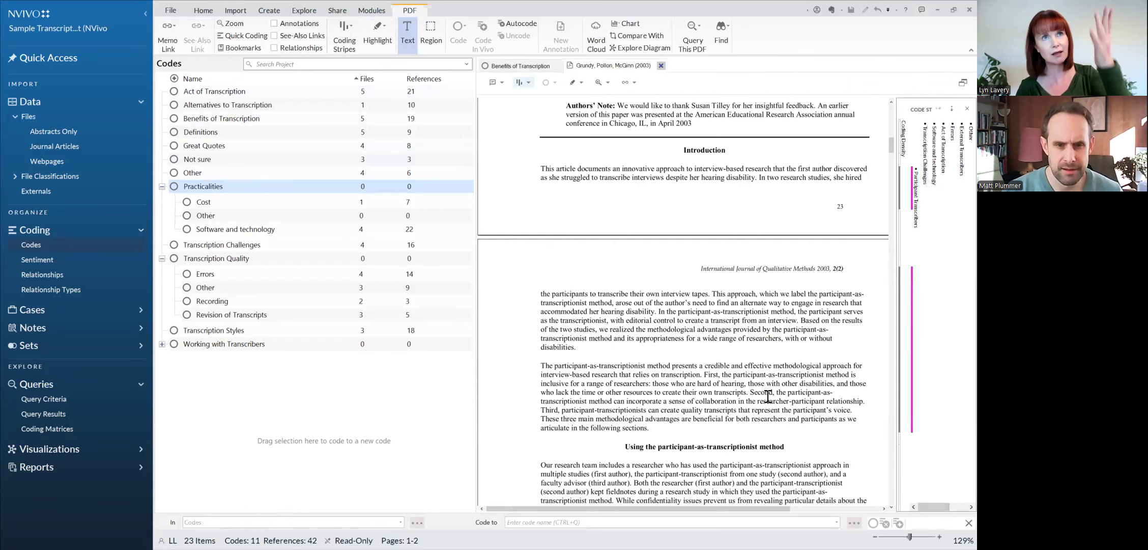
{"action": "scroll", "coordinate": [768, 396], "scroll_direction": "down", "scroll_amount": 10}
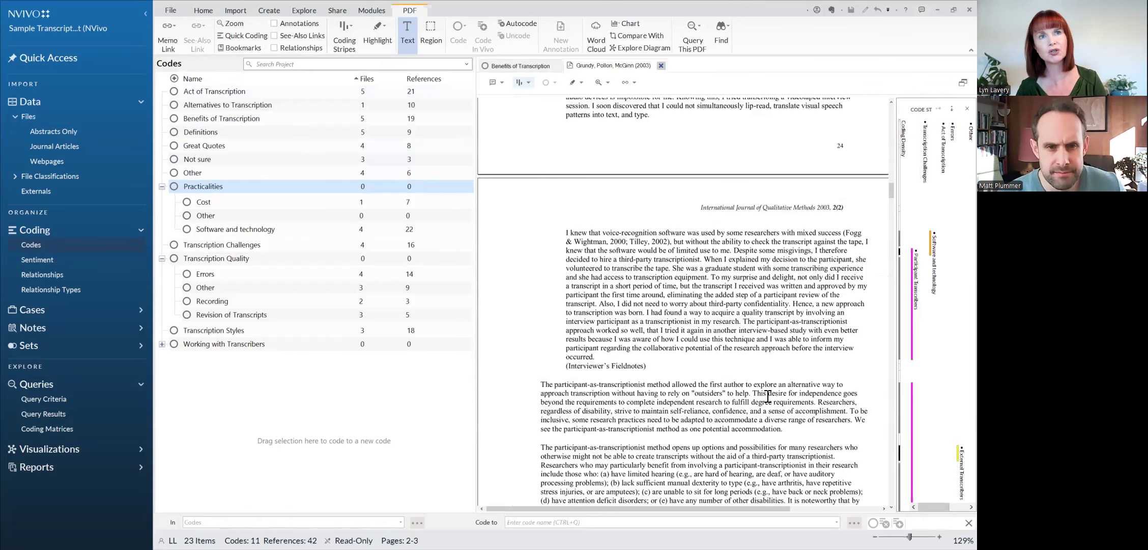
{"action": "scroll", "coordinate": [767, 396], "scroll_direction": "down", "scroll_amount": 4}
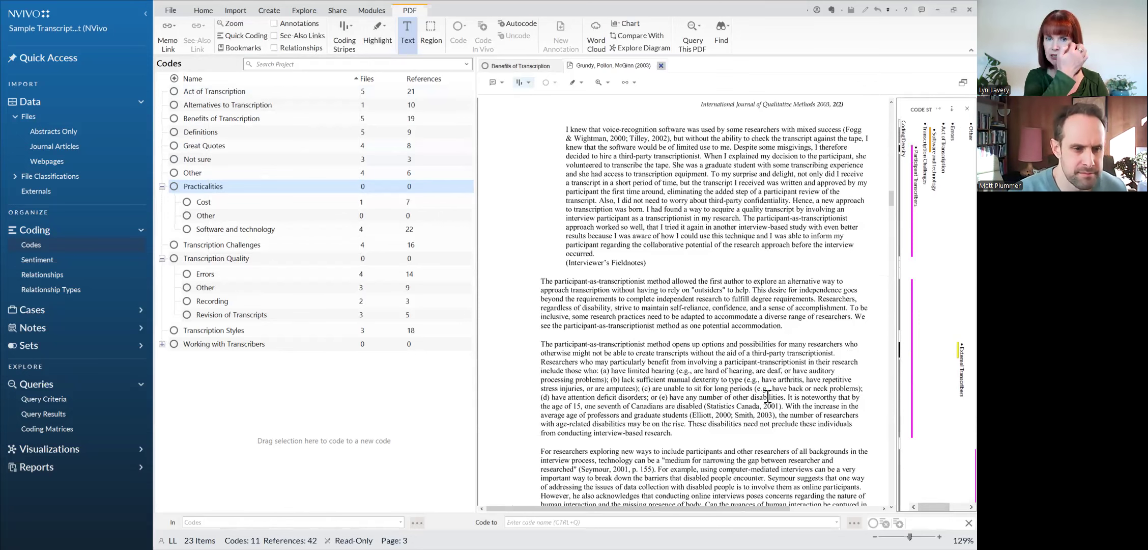
Step: Highlight the passages coded to Participant Transcribers, Software and technology, and External Transcribers in turn, and close the article and the code
{"action": "left_click", "coordinate": [912, 213]}
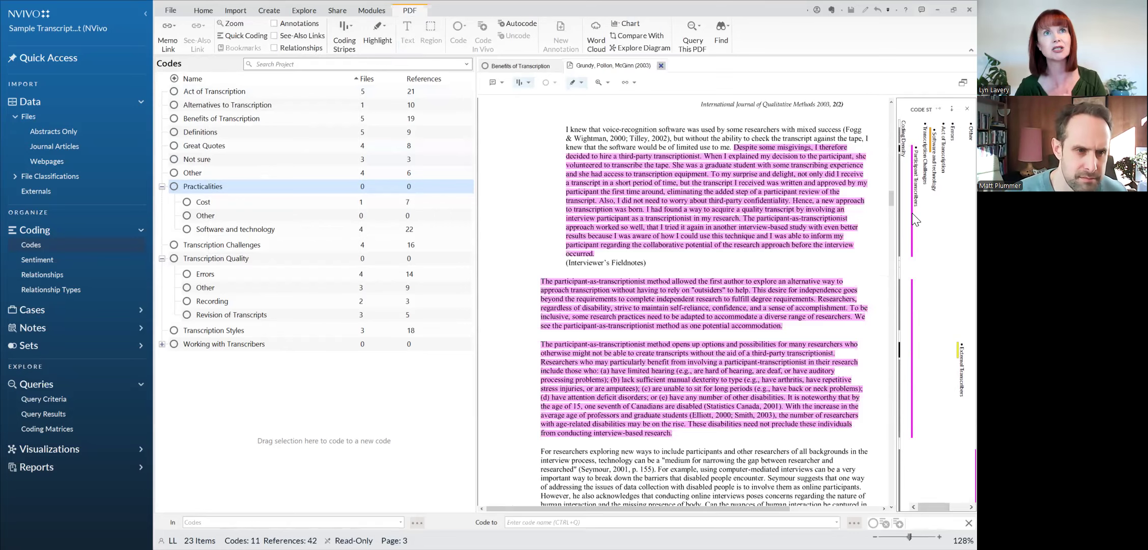
{"action": "left_click", "coordinate": [932, 136]}
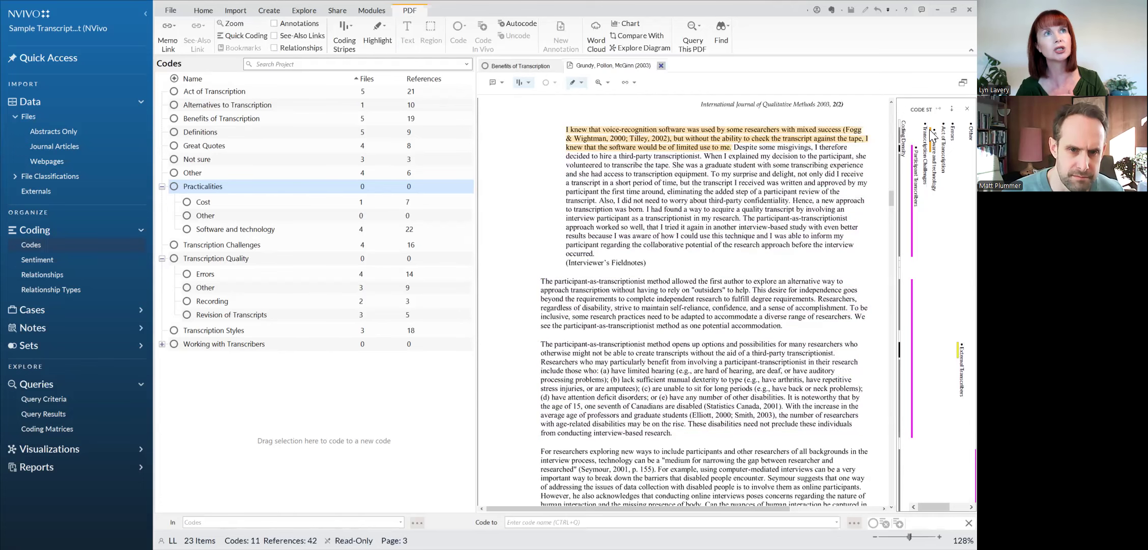
{"action": "left_click", "coordinate": [954, 356]}
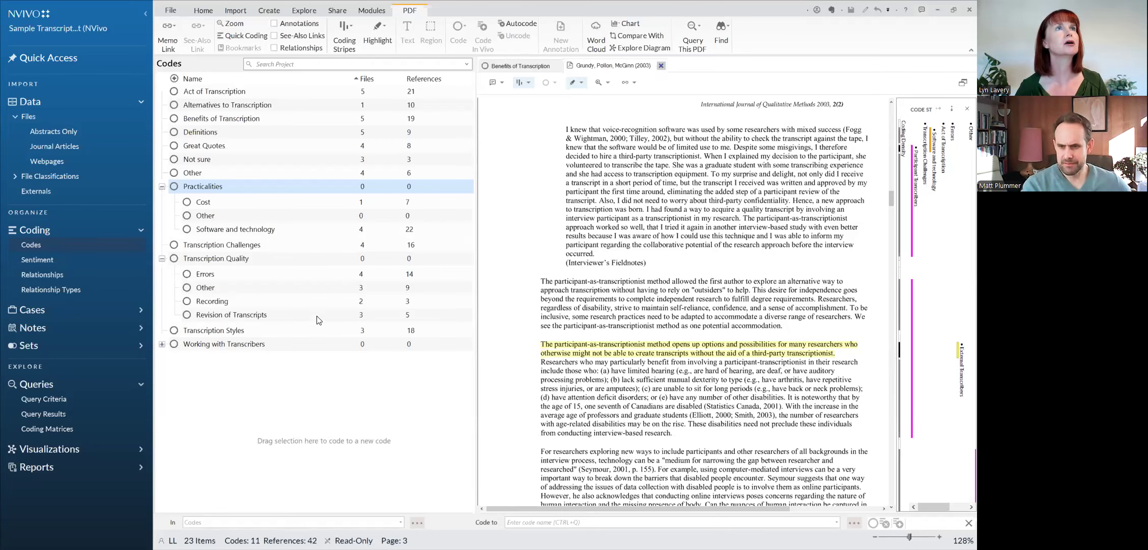
{"action": "left_click", "coordinate": [661, 65]}
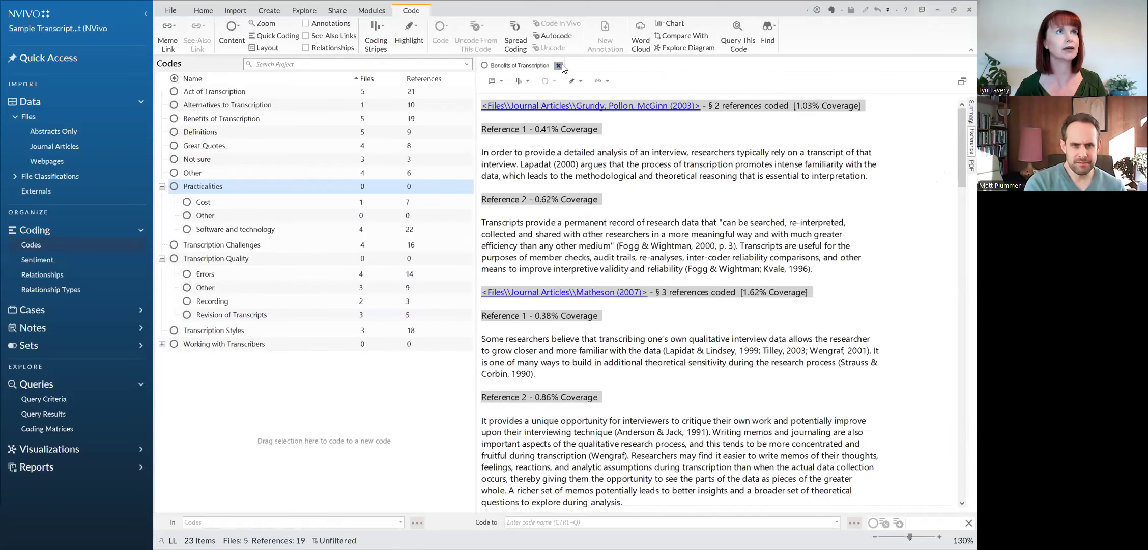
{"action": "left_click", "coordinate": [559, 66]}
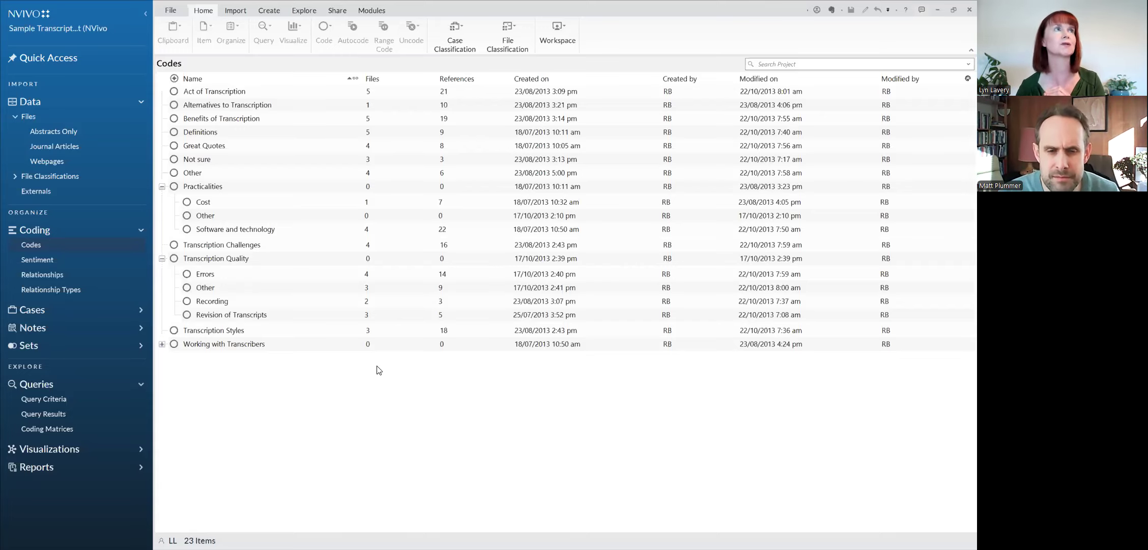
Step: Run a Word Frequency query on files and externals for the 100 most frequent words with a minimum length of 5
{"action": "left_click", "coordinate": [307, 10]}
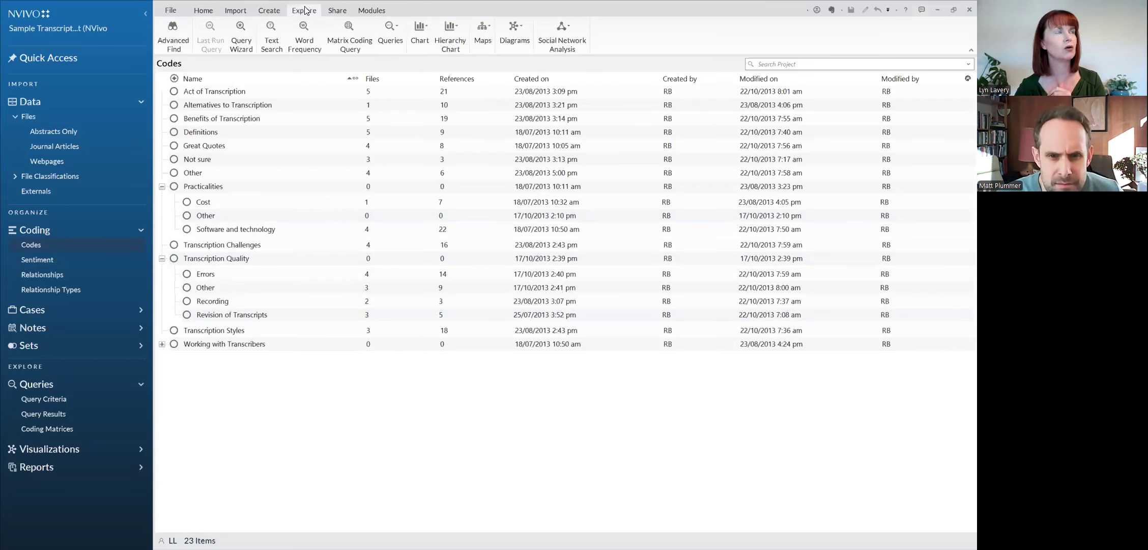
{"action": "left_click", "coordinate": [307, 40]}
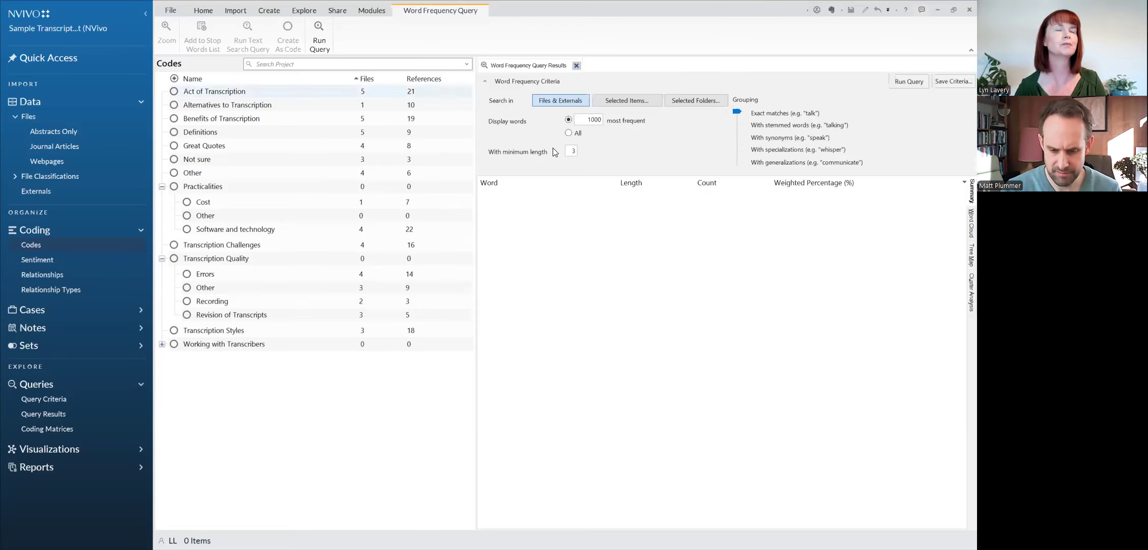
{"action": "key", "text": "BackSpace"}
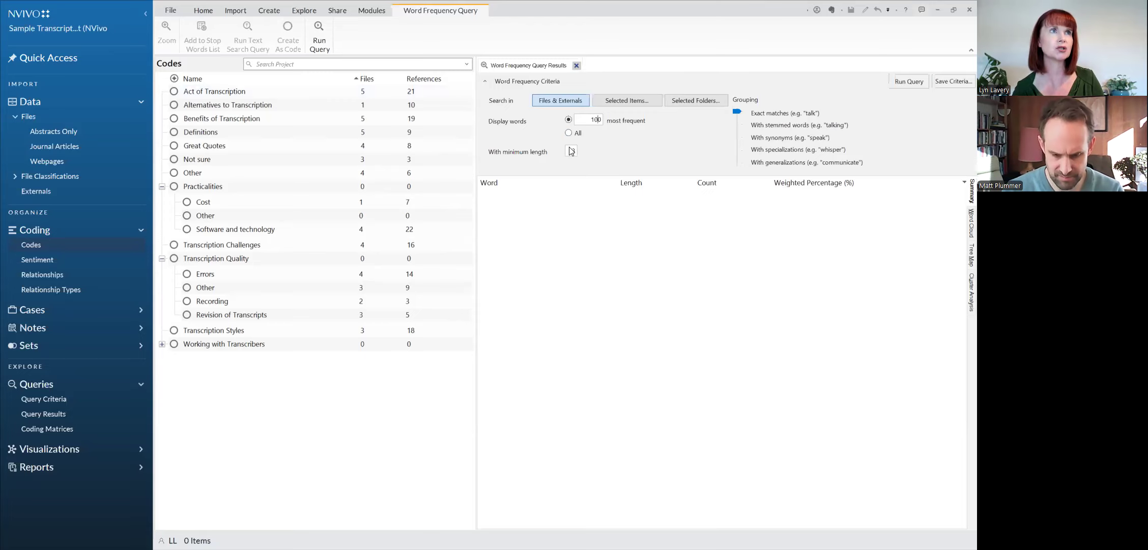
{"action": "double_click", "coordinate": [571, 151]}
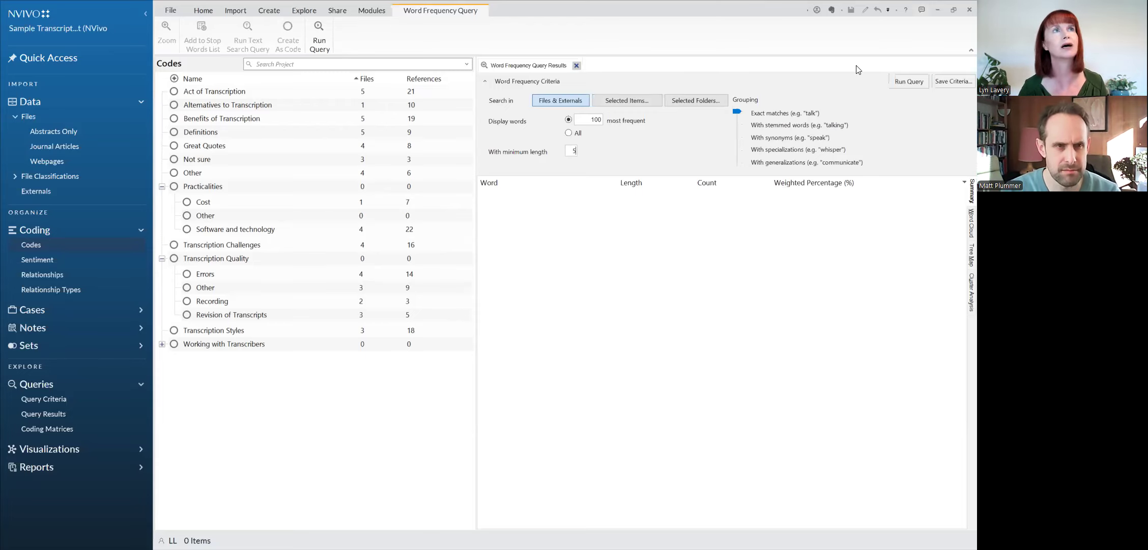
{"action": "left_click", "coordinate": [900, 84]}
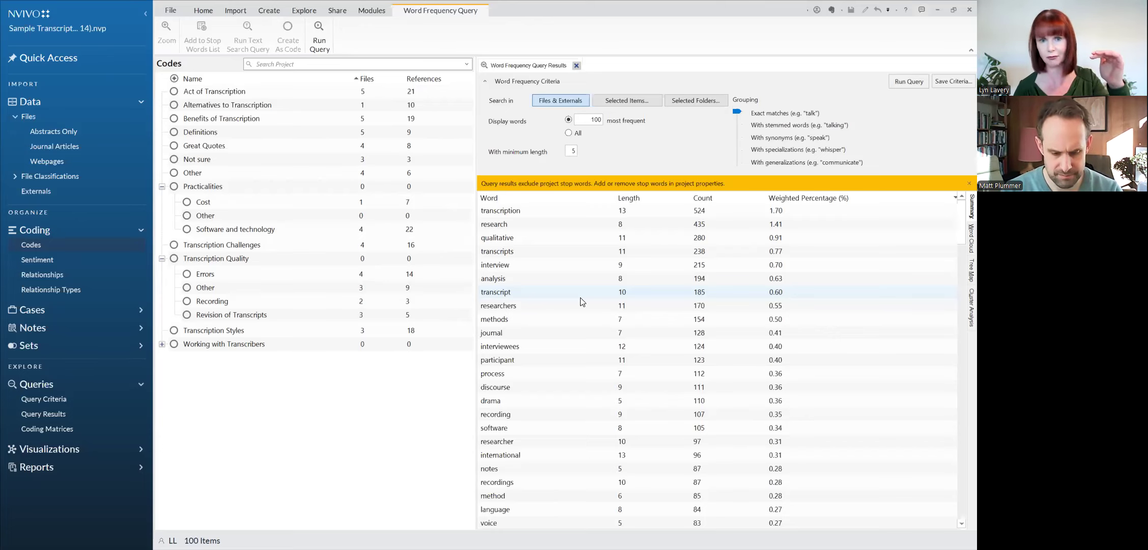
Step: View the word frequency results as a word cloud enlarged to 150%, and close the query results
{"action": "left_click", "coordinate": [961, 237]}
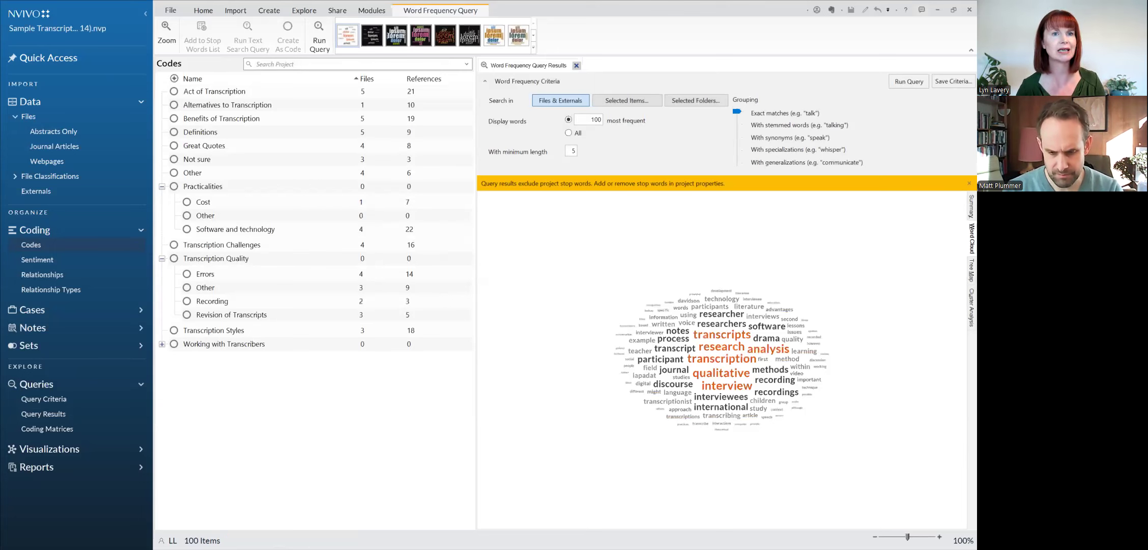
{"action": "left_click", "coordinate": [940, 536]}
{"action": "left_click", "coordinate": [940, 537]}
{"action": "left_click", "coordinate": [939, 537]}
{"action": "left_click", "coordinate": [939, 536]}
{"action": "left_click", "coordinate": [940, 537]}
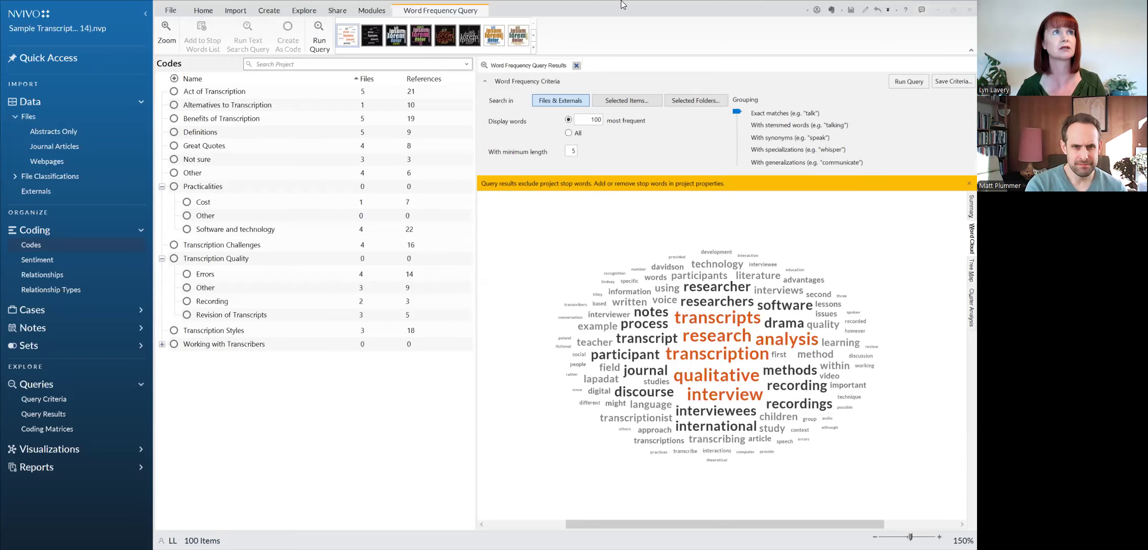
{"action": "left_click", "coordinate": [577, 65]}
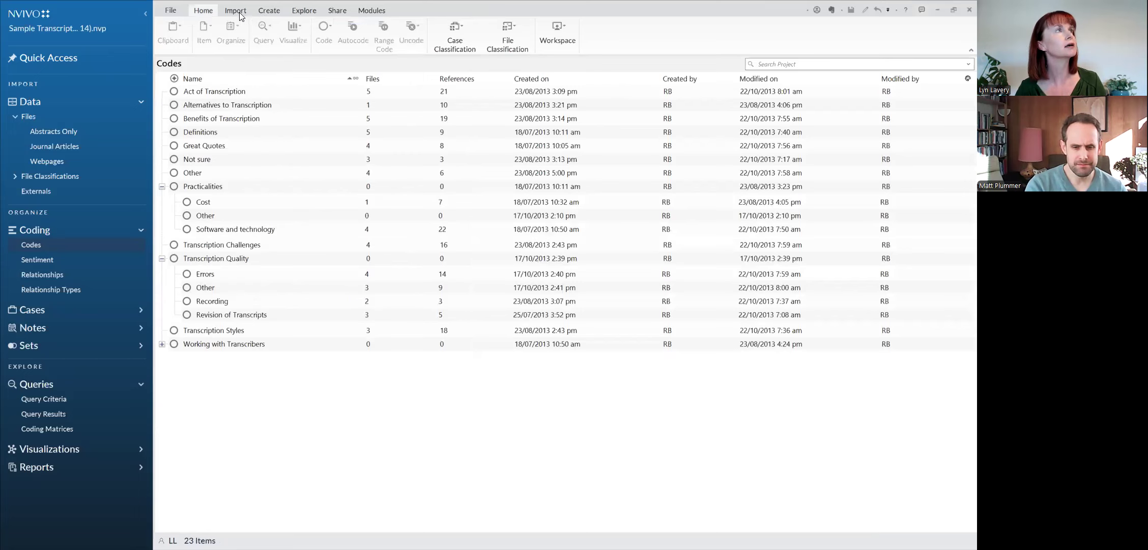
Step: Run a Text Search query for exact matches of "errors" across files and externals
{"action": "left_click", "coordinate": [295, 10]}
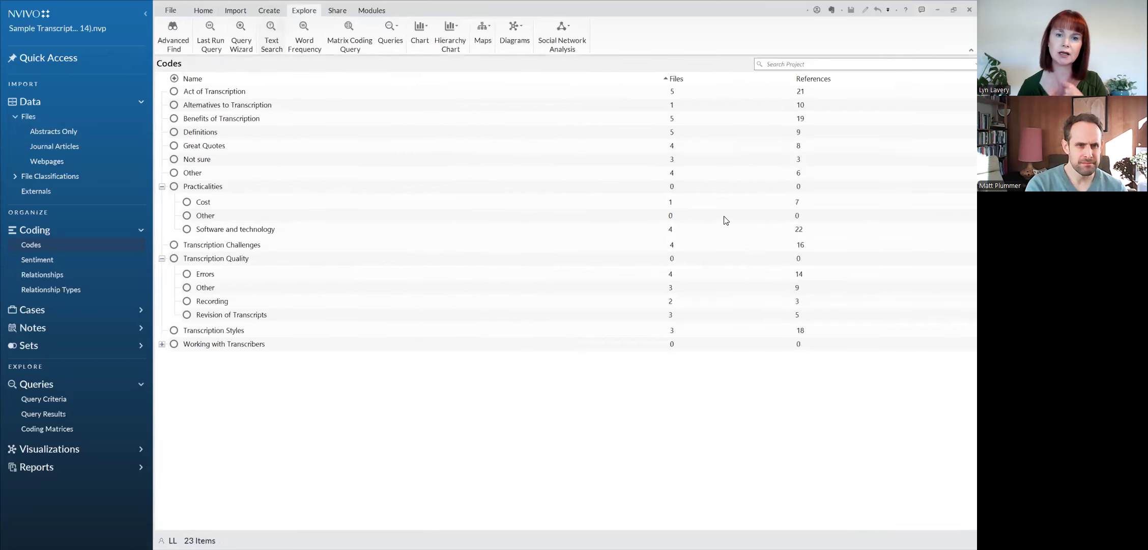
{"action": "left_click", "coordinate": [520, 141]}
{"action": "type", "text": "errors"}
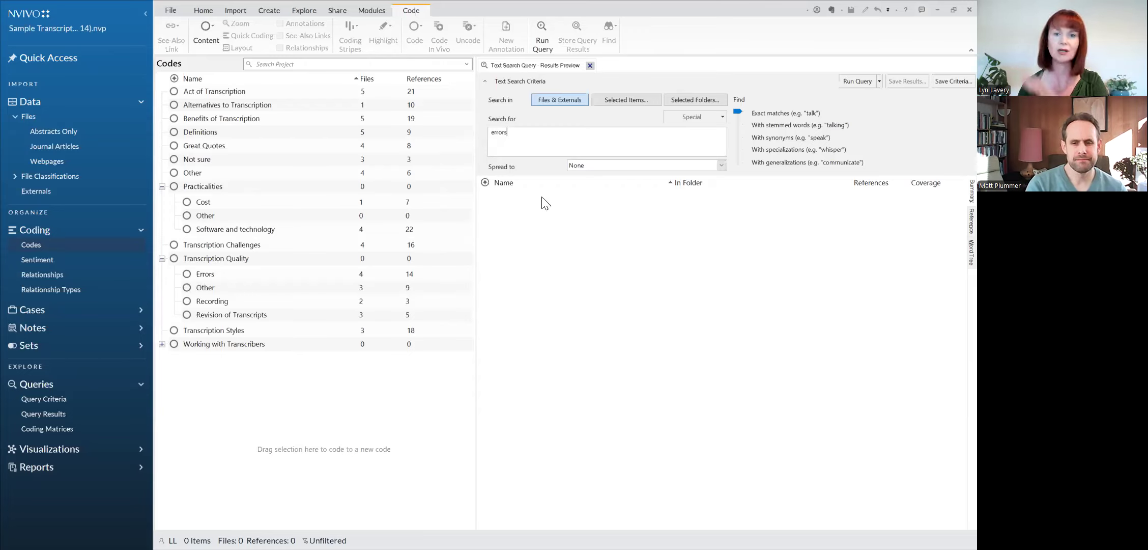
{"action": "left_click", "coordinate": [856, 77]}
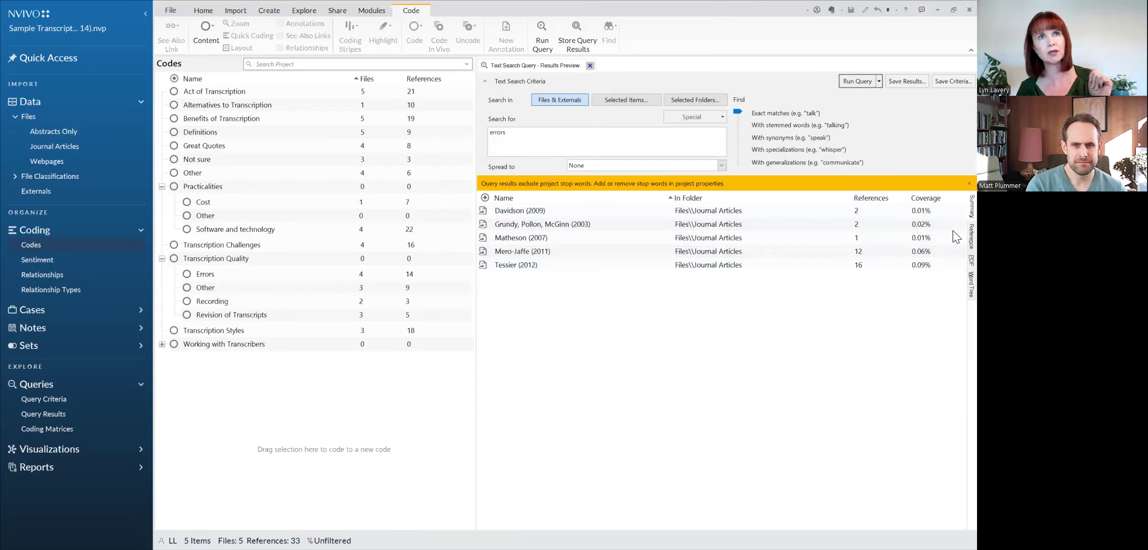
Step: Show the text search results as references enlarged to 130% and read through the matching passages from each article
{"action": "left_click", "coordinate": [969, 232]}
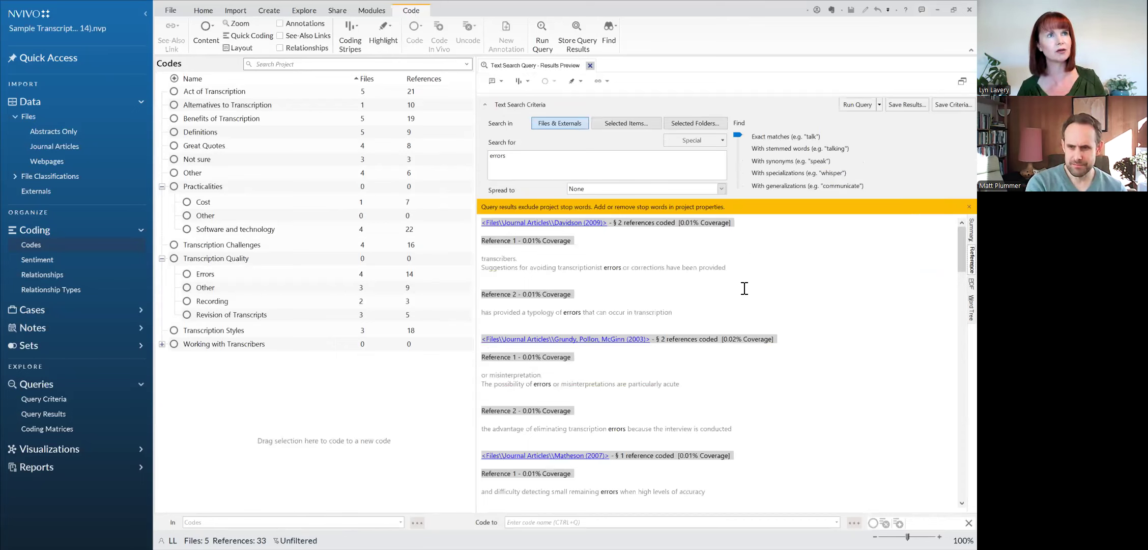
{"action": "left_click", "coordinate": [940, 537]}
{"action": "left_click", "coordinate": [939, 537]}
{"action": "scroll", "coordinate": [895, 447], "scroll_direction": "up", "scroll_amount": 1}
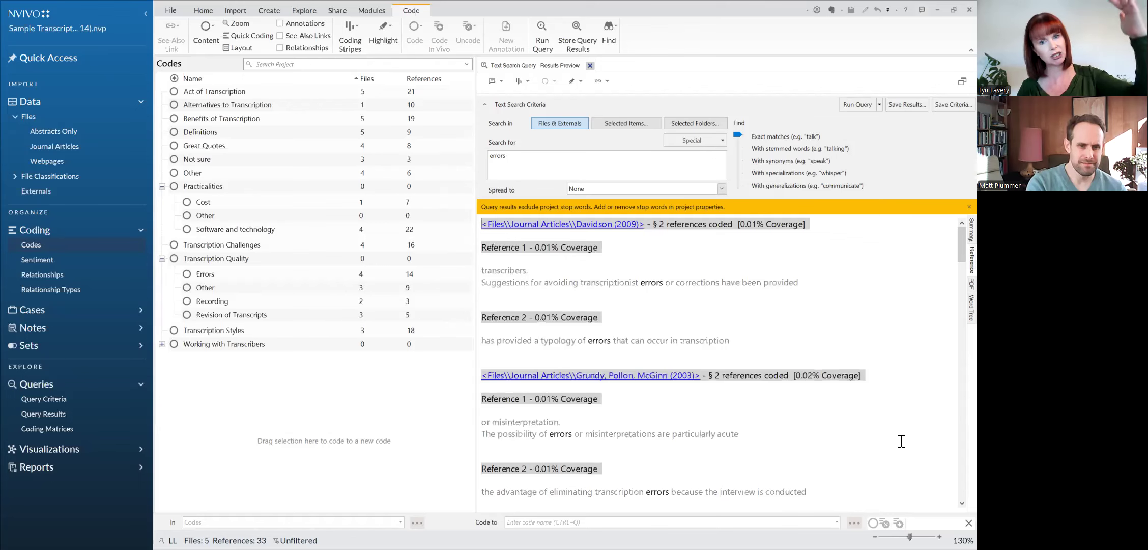
{"action": "scroll", "coordinate": [901, 441], "scroll_direction": "down", "scroll_amount": 1}
{"action": "scroll", "coordinate": [901, 440], "scroll_direction": "down", "scroll_amount": 5}
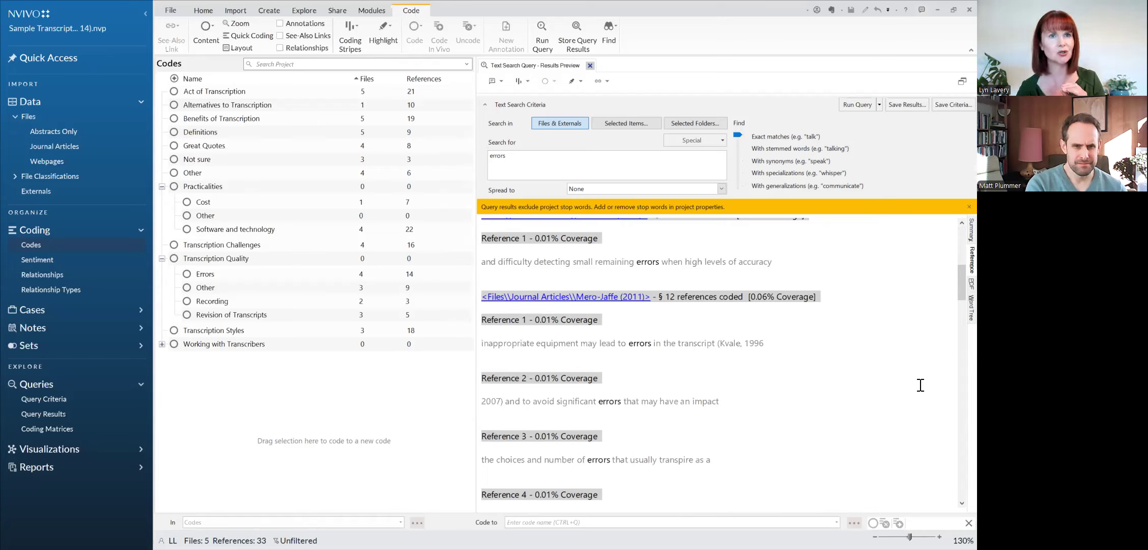
Step: Display the text search results as a word tree reduced to 60%
{"action": "left_click", "coordinate": [970, 308]}
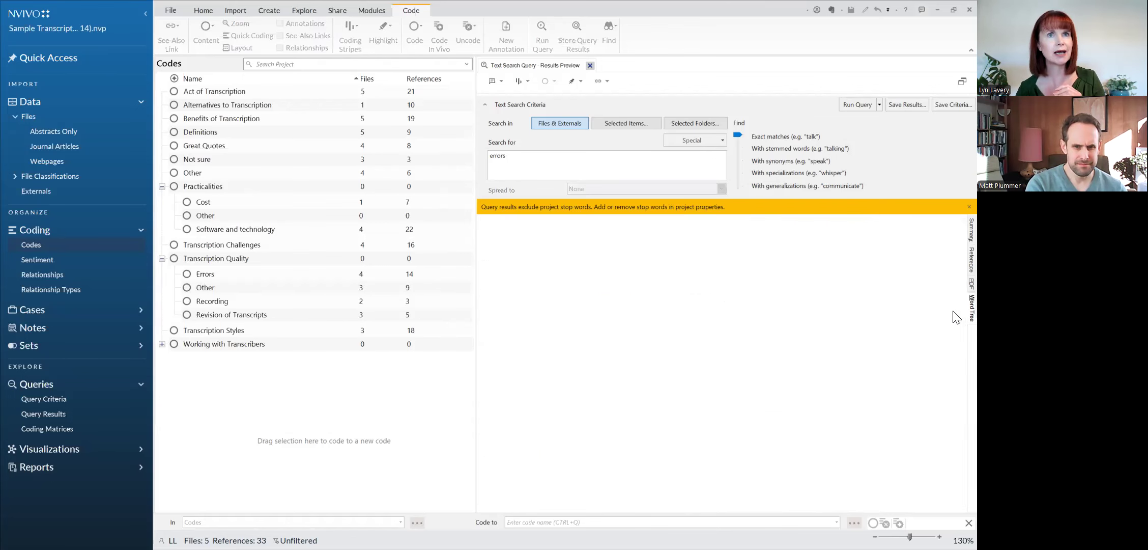
{"action": "left_click", "coordinate": [875, 537]}
{"action": "left_click", "coordinate": [875, 536]}
{"action": "left_click", "coordinate": [875, 536]}
{"action": "left_click", "coordinate": [874, 536]}
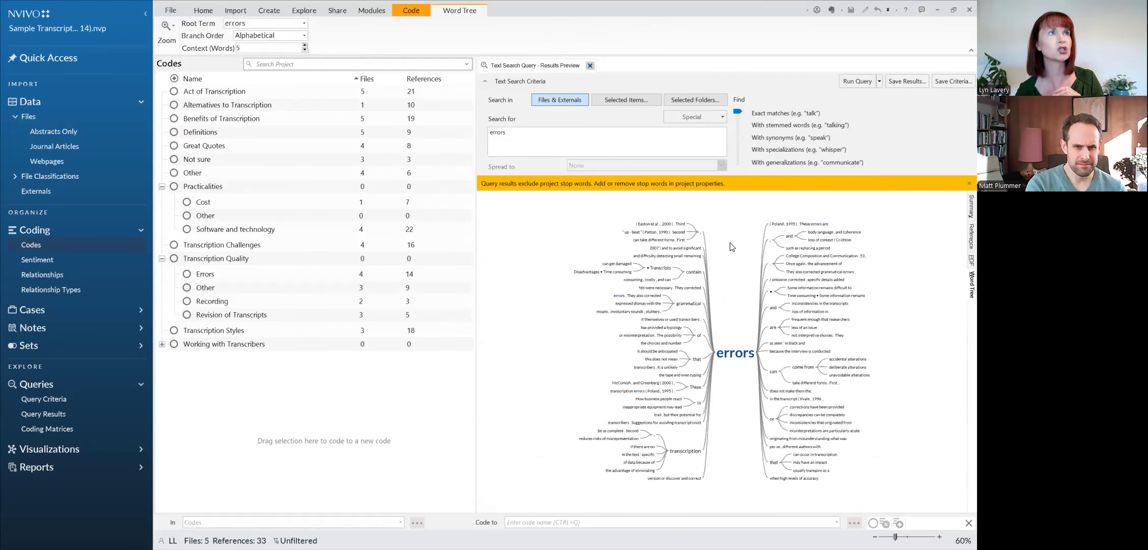
Step: Undock the word tree into its own maximized window, examine the branches around "errors", and close the window
{"action": "right_click", "coordinate": [539, 66]}
{"action": "left_click", "coordinate": [572, 101]}
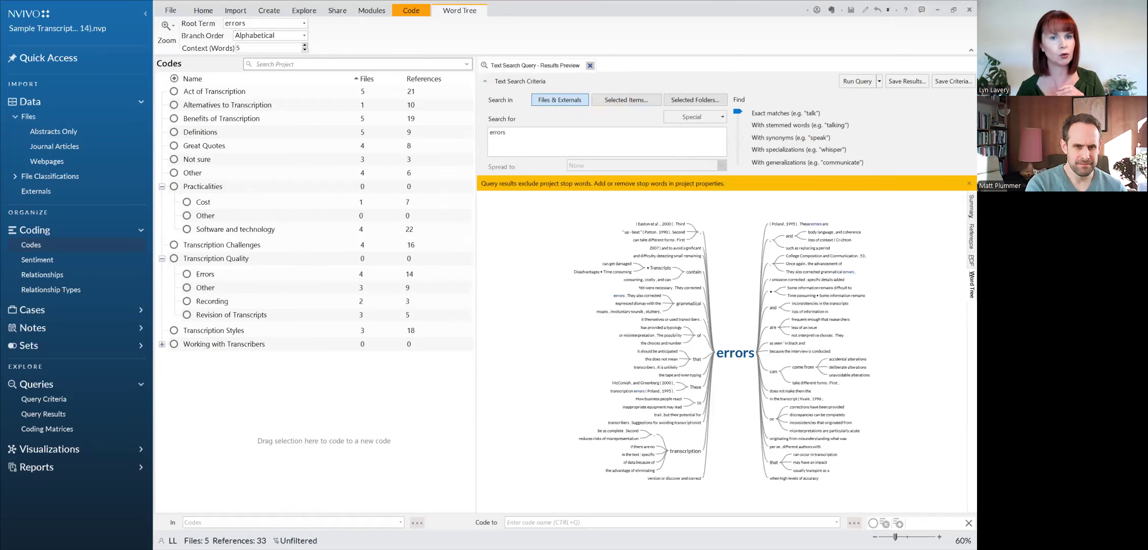
{"action": "left_click", "coordinate": [589, 65]}
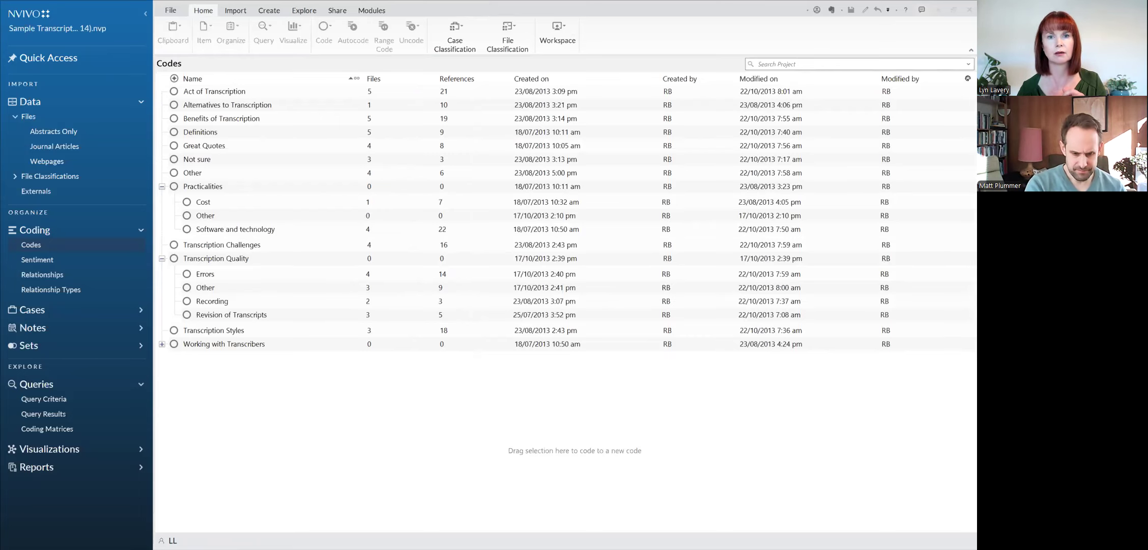
{"action": "left_click_drag", "start_coordinate": [762, 549], "coordinate": [762, 77]}
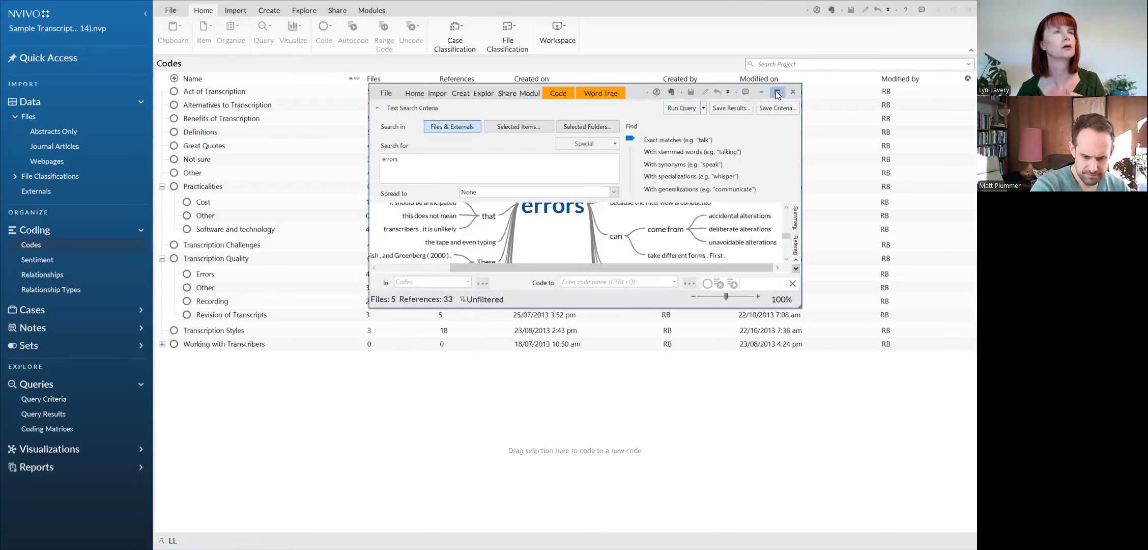
{"action": "left_click", "coordinate": [778, 92]}
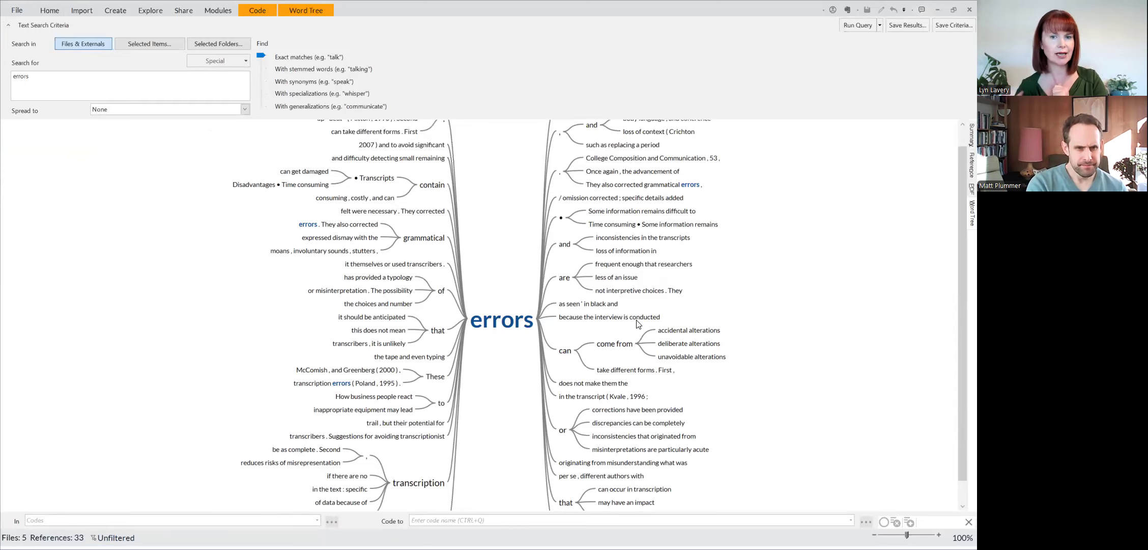
{"action": "scroll", "coordinate": [371, 420], "scroll_direction": "down", "scroll_amount": 1}
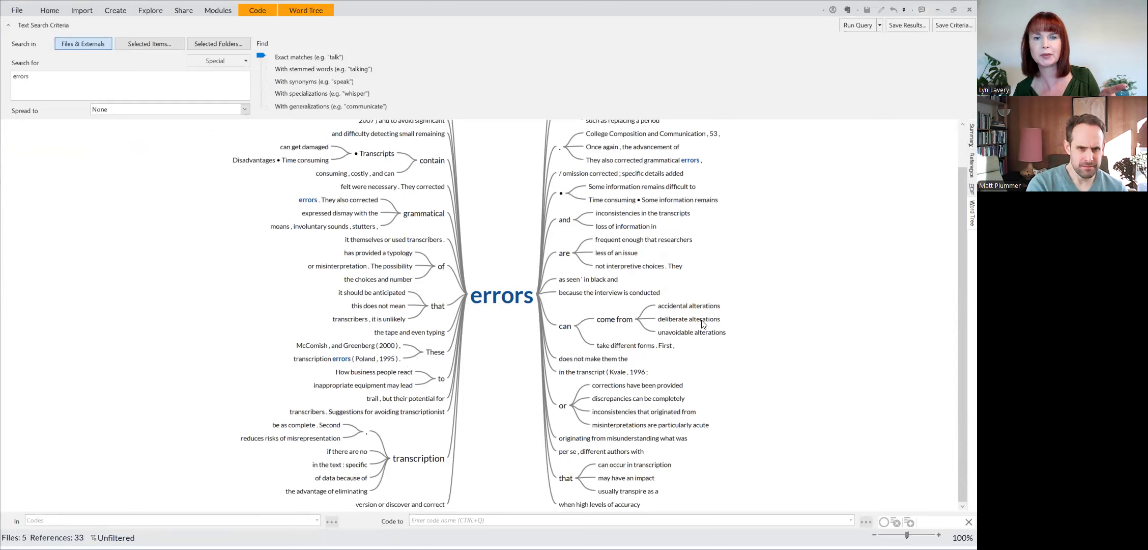
{"action": "mouse_move", "coordinate": [711, 334]}
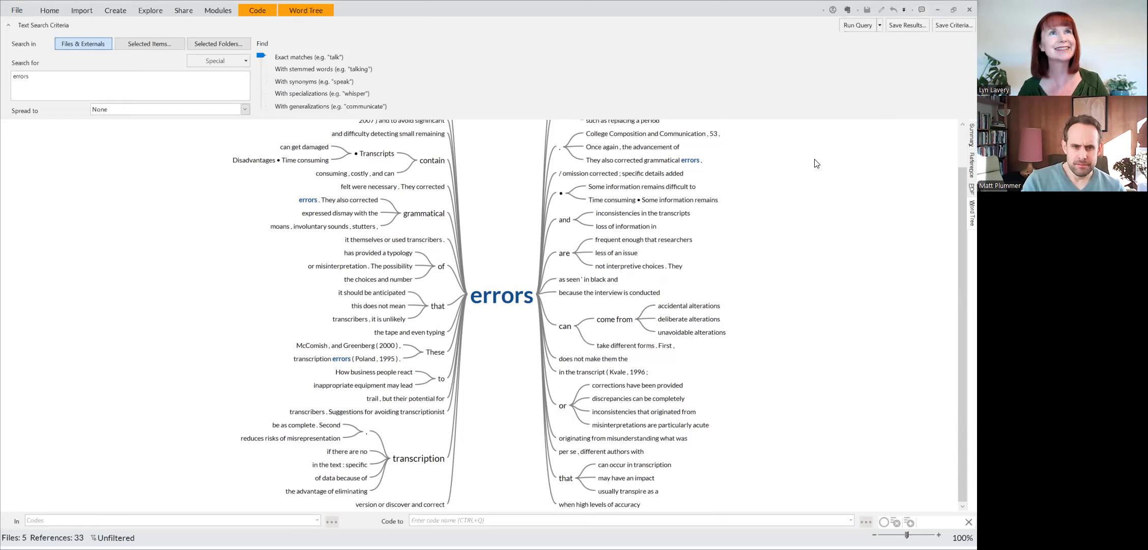
{"action": "left_click", "coordinate": [967, 10]}
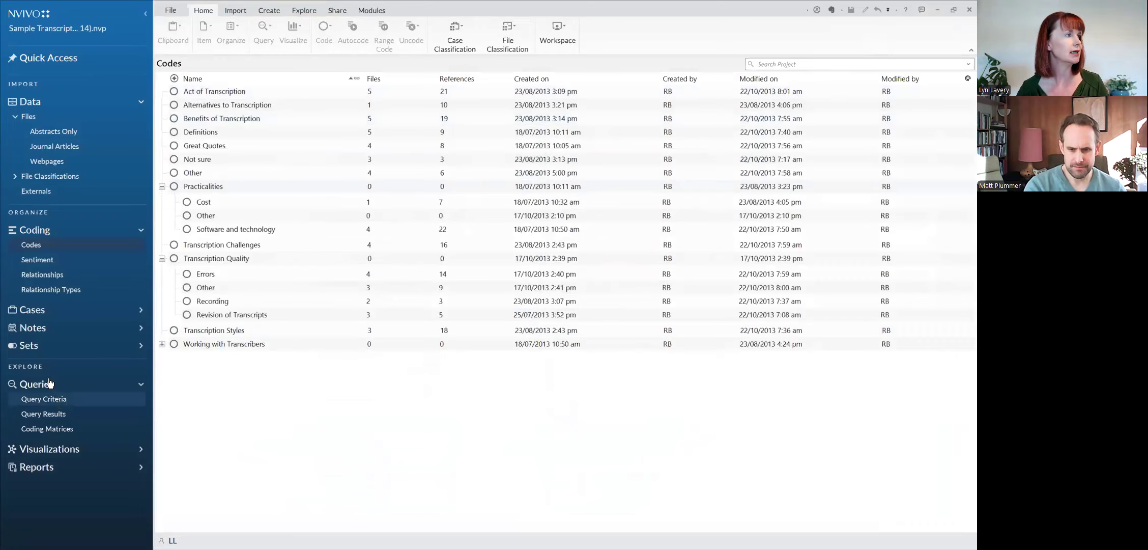
Step: Check the saved query criteria, then view the articles' attribute values in the Reference file classification sheet and close it
{"action": "left_click", "coordinate": [51, 400]}
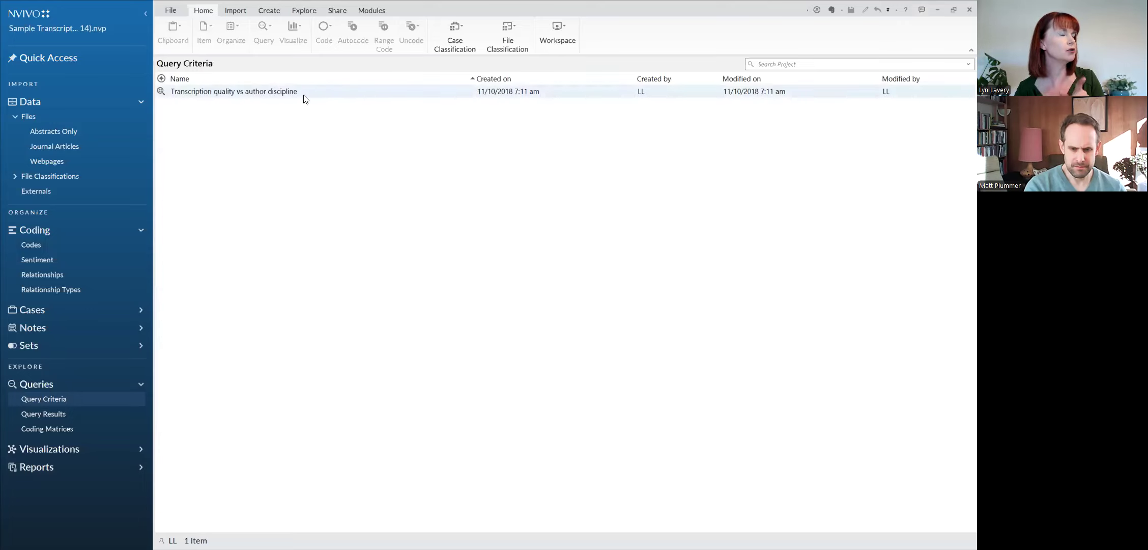
{"action": "left_click", "coordinate": [87, 178]}
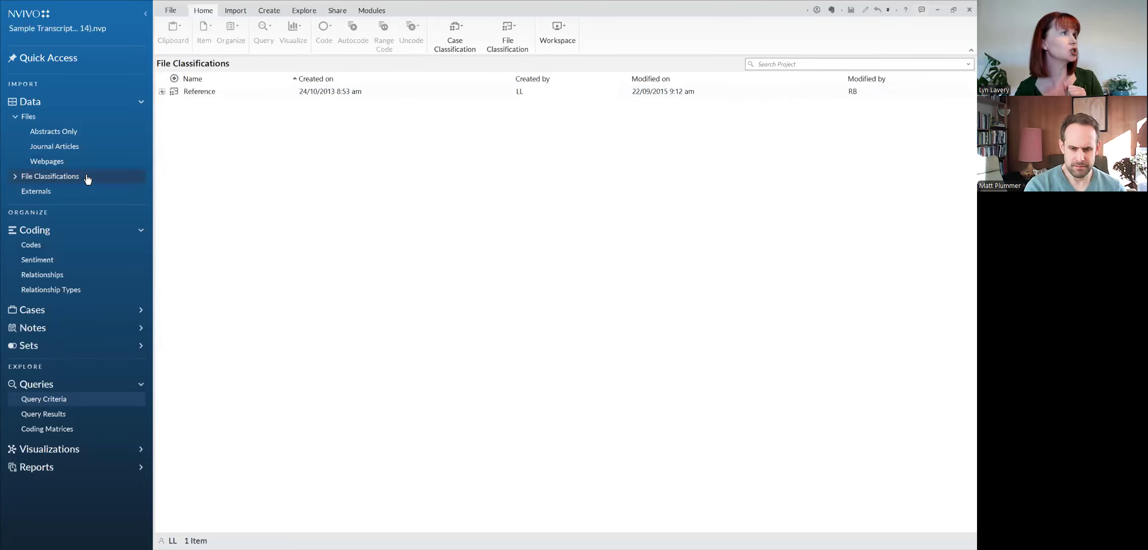
{"action": "left_click", "coordinate": [175, 90]}
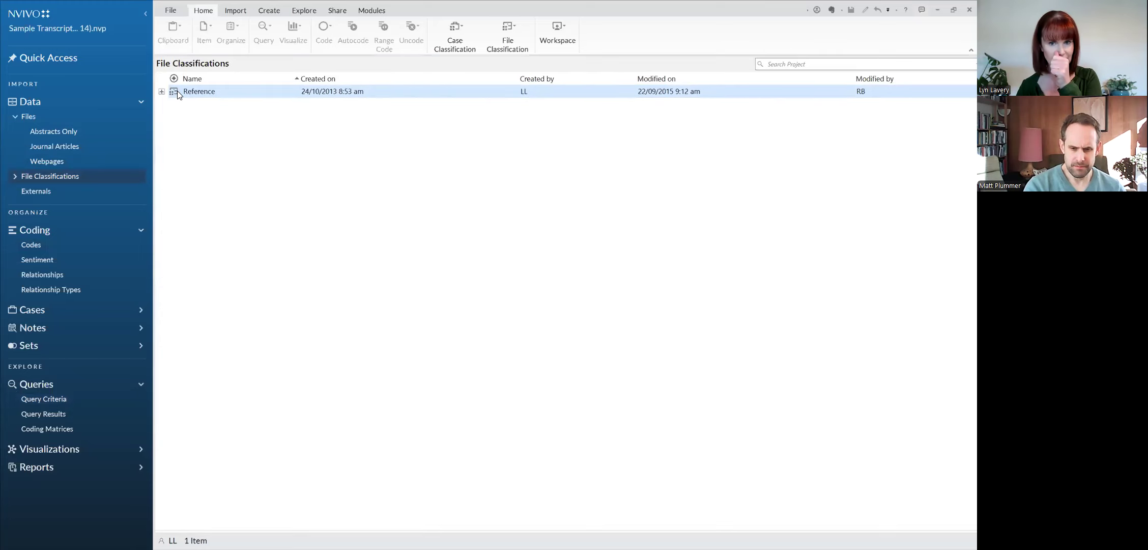
{"action": "double_click", "coordinate": [176, 91]}
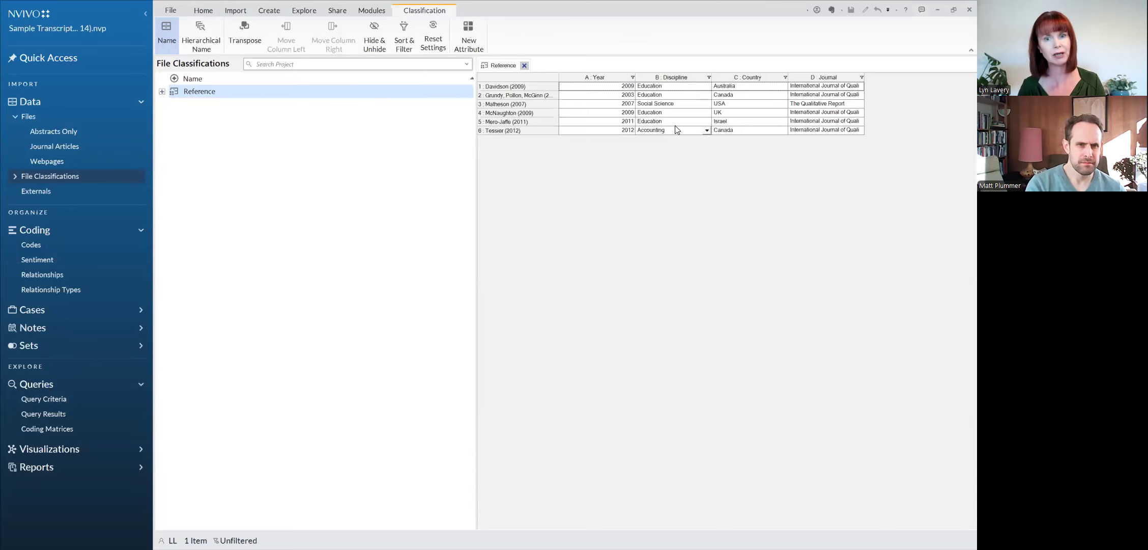
{"action": "left_click", "coordinate": [859, 130]}
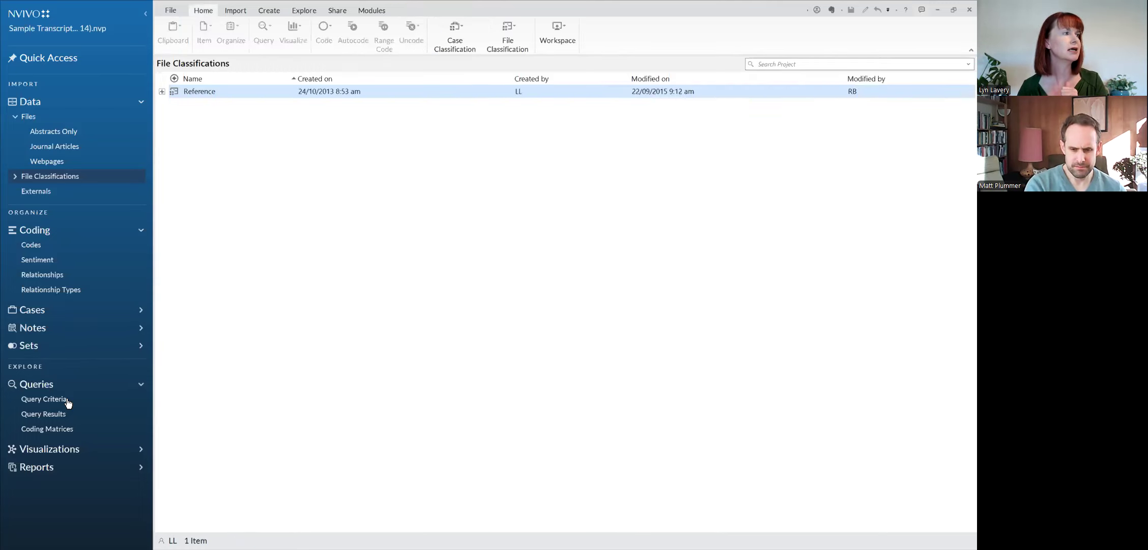
Step: Open the saved matrix query "Transcription quality vs author discipline" and examine its results by discipline and transcription quality code
{"action": "left_click", "coordinate": [68, 403]}
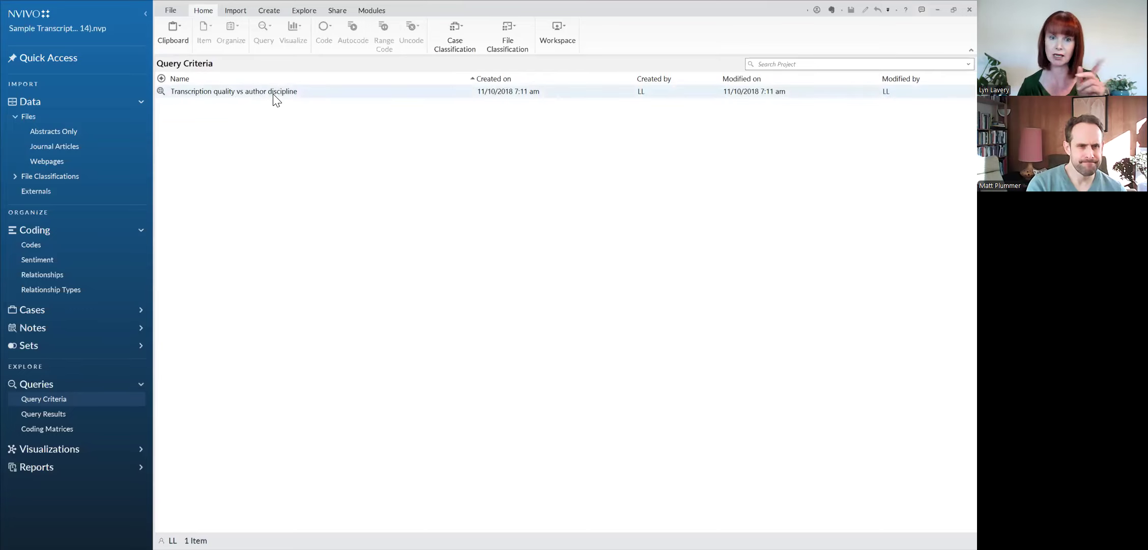
{"action": "left_click", "coordinate": [161, 89]}
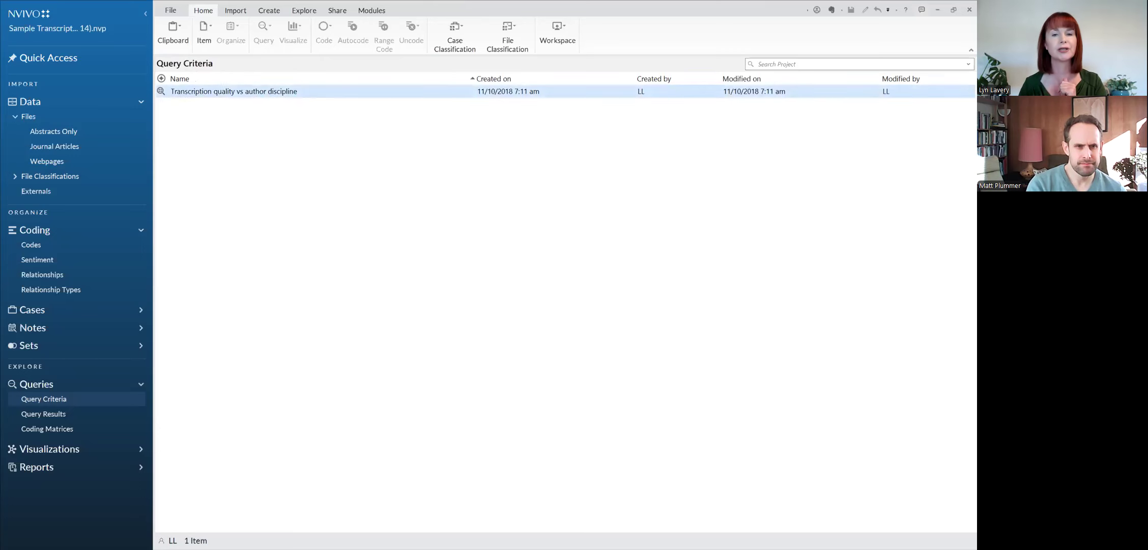
{"action": "double_click", "coordinate": [161, 88]}
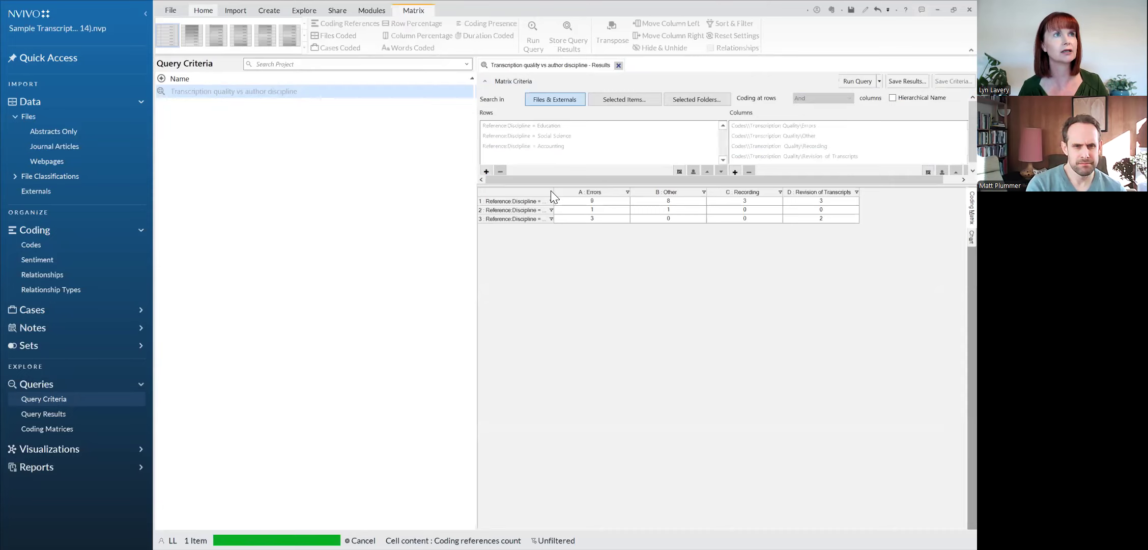
{"action": "key", "text": "ctrl+a"}
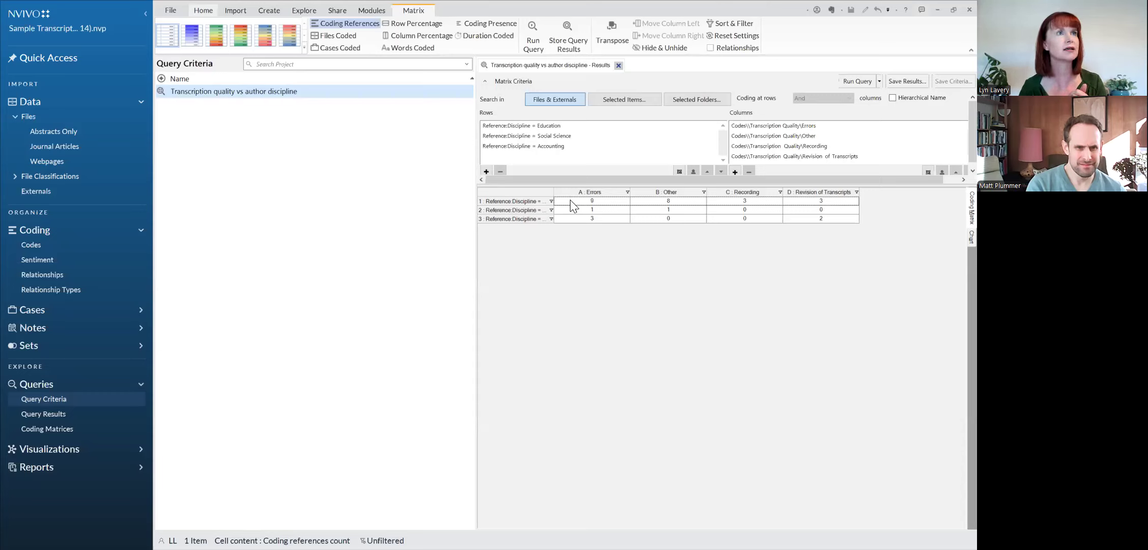
{"action": "left_click", "coordinate": [711, 278]}
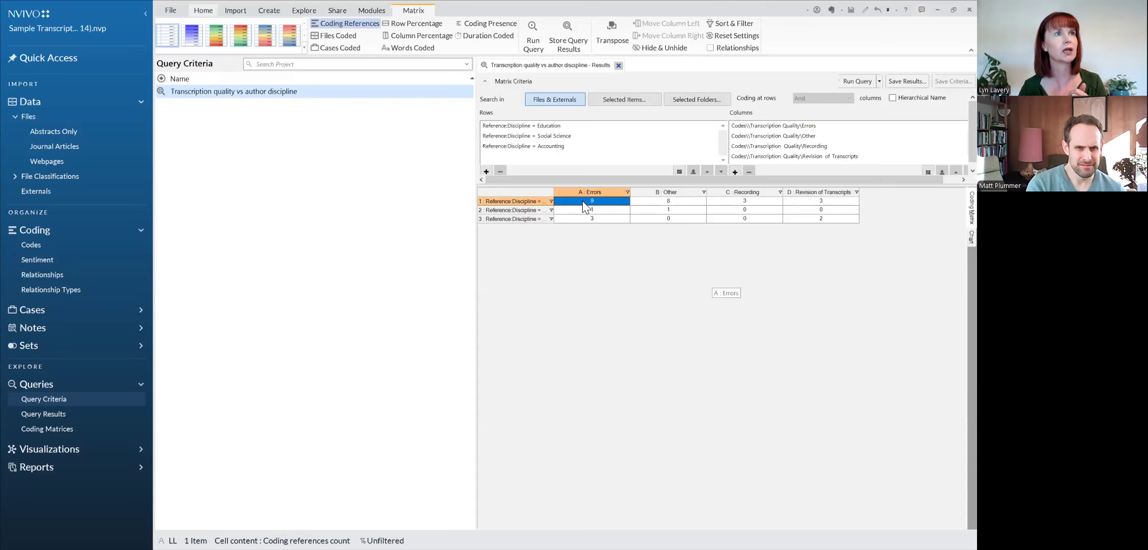
{"action": "left_click", "coordinate": [496, 203]}
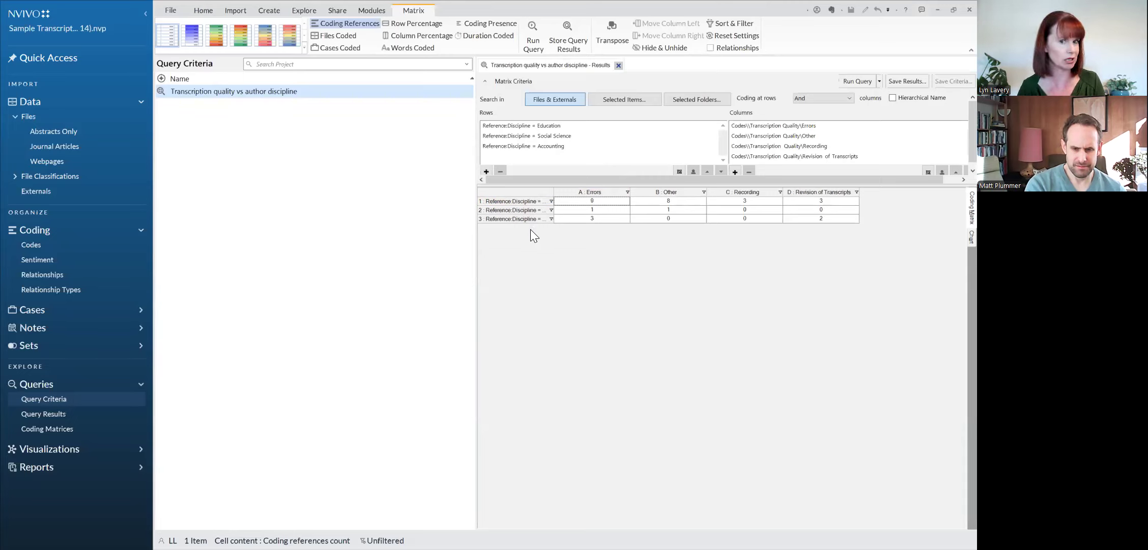
Step: Open the passages behind the matrix cell for Education and Errors, and close both the passages and the matrix results
{"action": "left_click", "coordinate": [594, 202]}
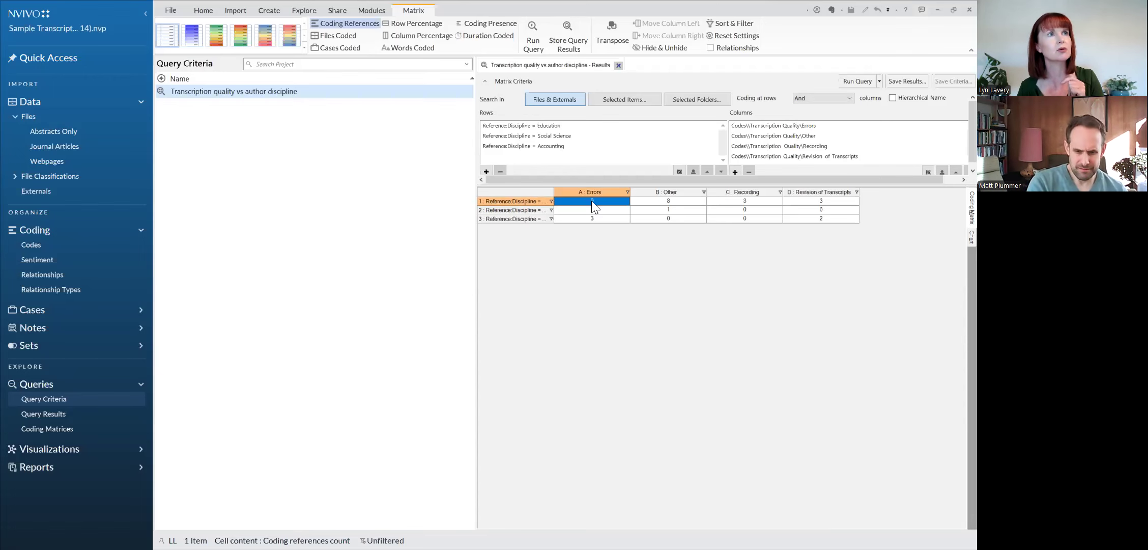
{"action": "double_click", "coordinate": [591, 201]}
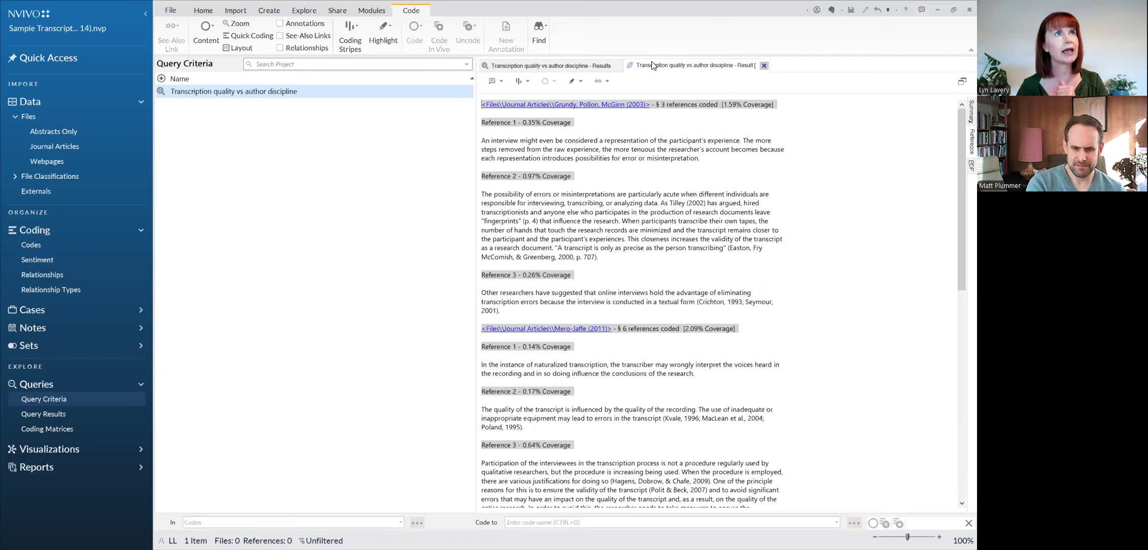
{"action": "left_click", "coordinate": [620, 64]}
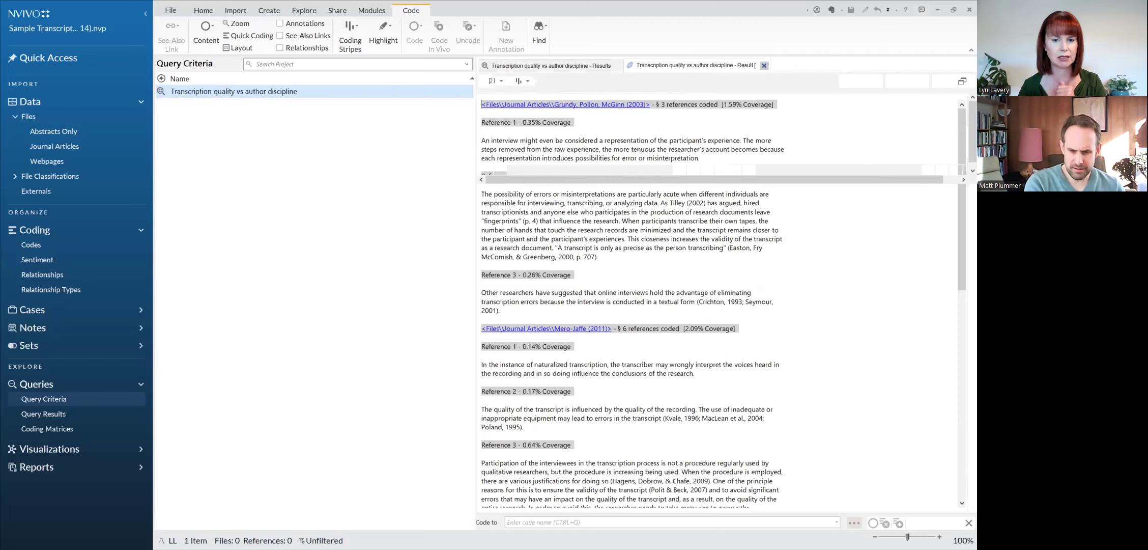
{"action": "left_click", "coordinate": [764, 65]}
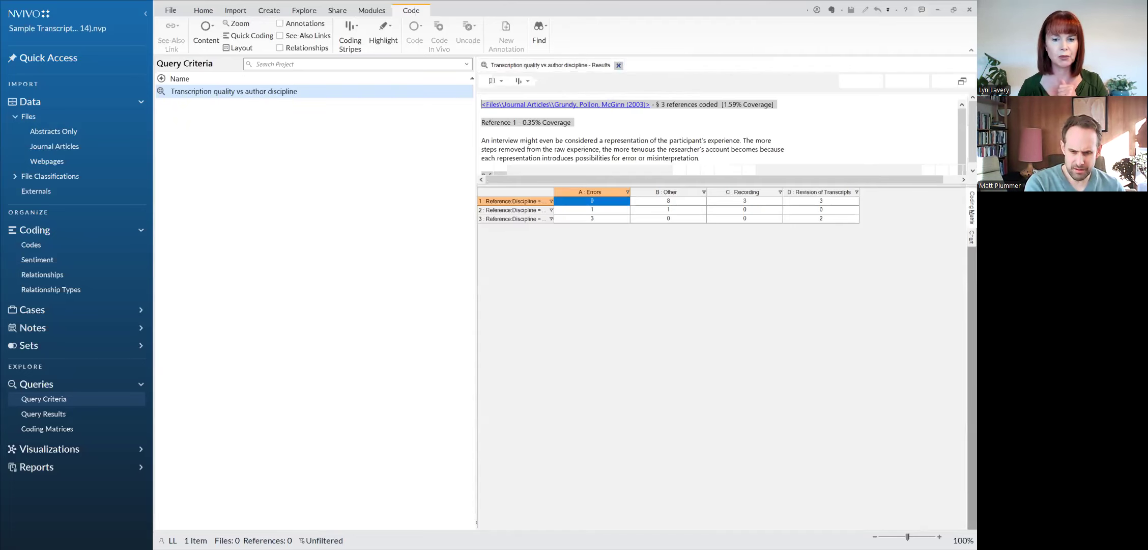
{"action": "left_click", "coordinate": [618, 65]}
Step: Switch to EndNote and export all references to the desktop as NVivo Import.xml, using XML format and the RefMan (RIS) Export style
{"action": "key", "text": "alt+Tab"}
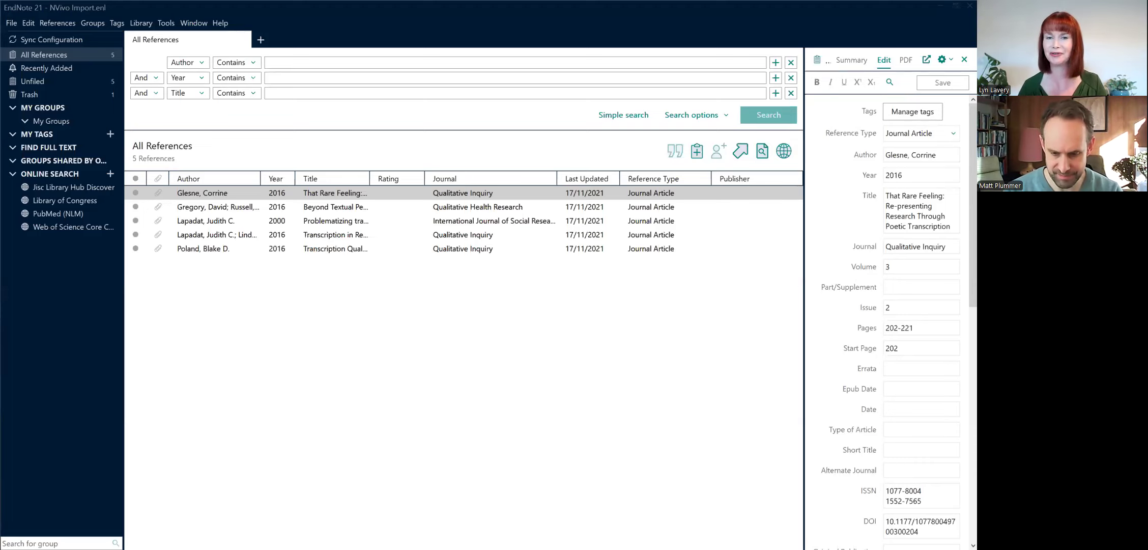
{"action": "left_click", "coordinate": [441, 366]}
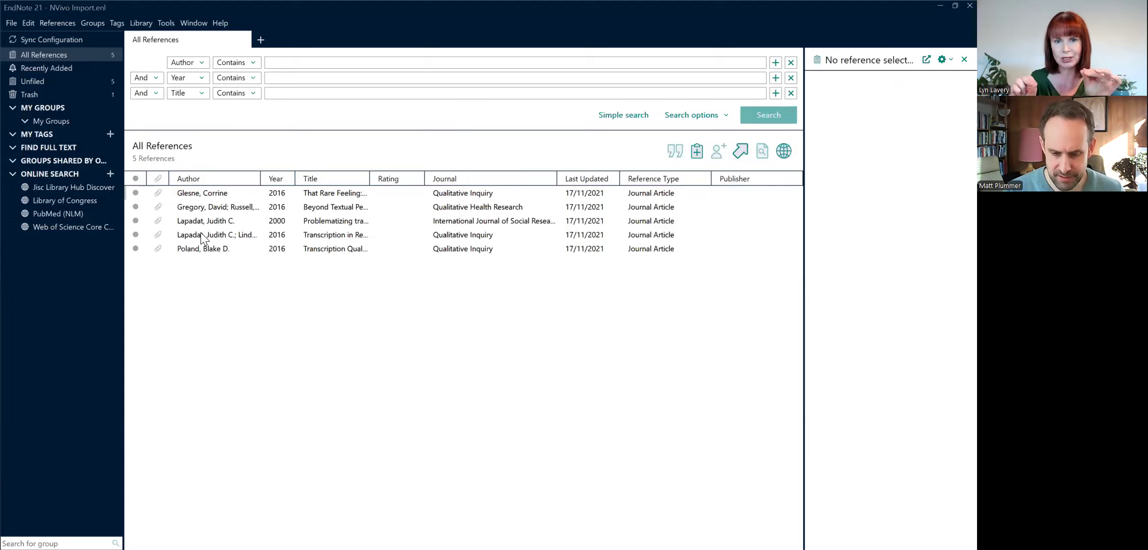
{"action": "left_click", "coordinate": [9, 25]}
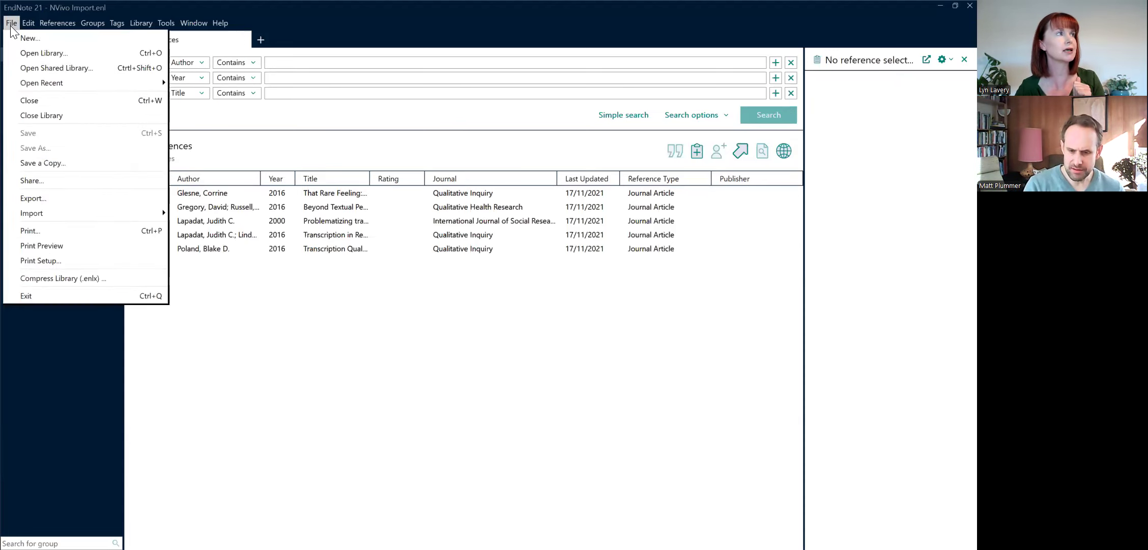
{"action": "left_click", "coordinate": [106, 197]}
{"action": "left_click", "coordinate": [500, 360]}
{"action": "left_click", "coordinate": [513, 384]}
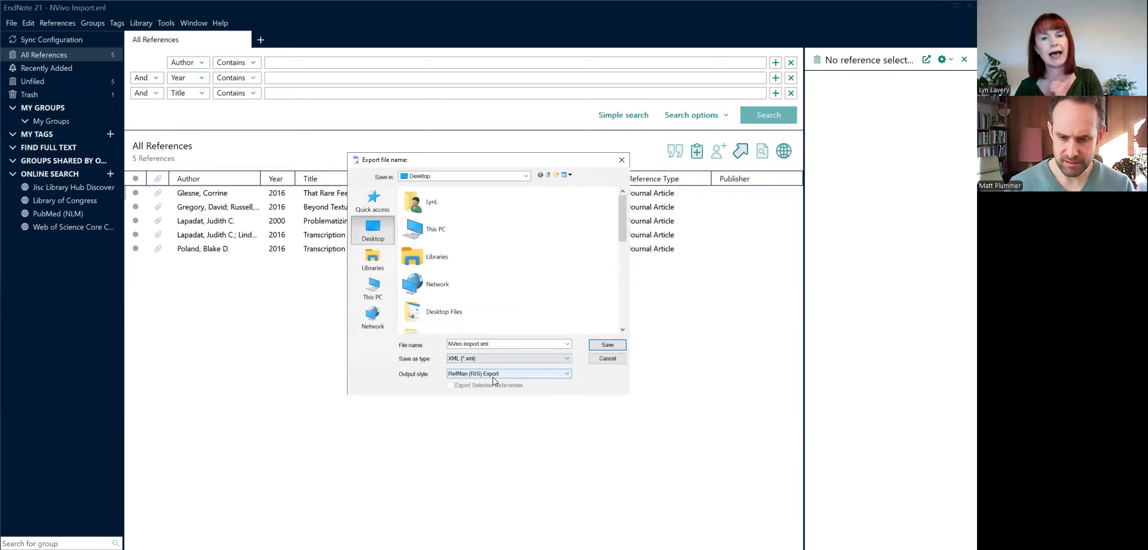
{"action": "left_click", "coordinate": [622, 347]}
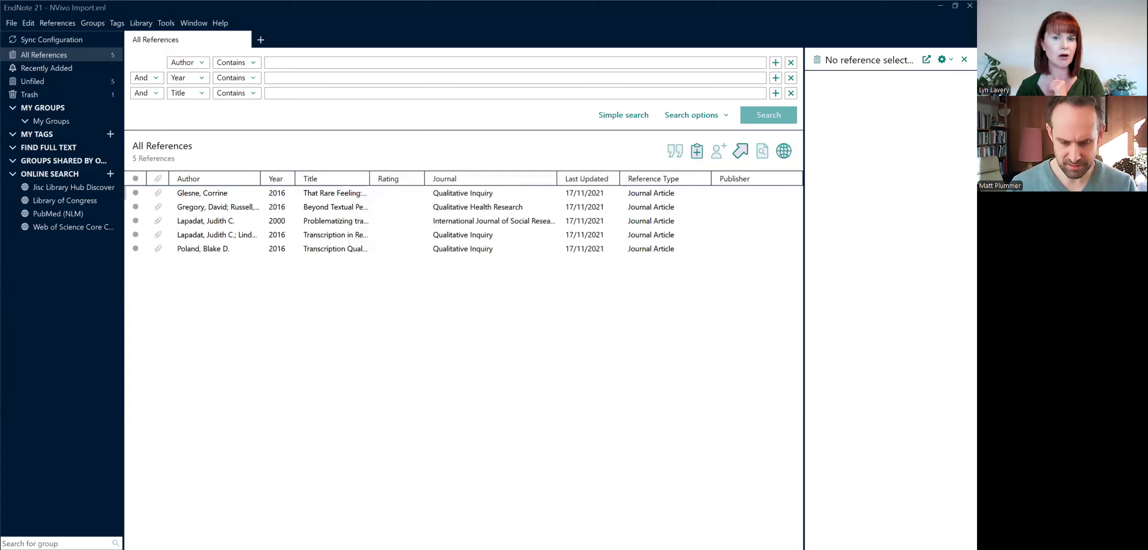
Step: Switch to NVivo, show the project's top-level Files folder and dismiss its introductory help page
{"action": "left_click", "coordinate": [940, 6]}
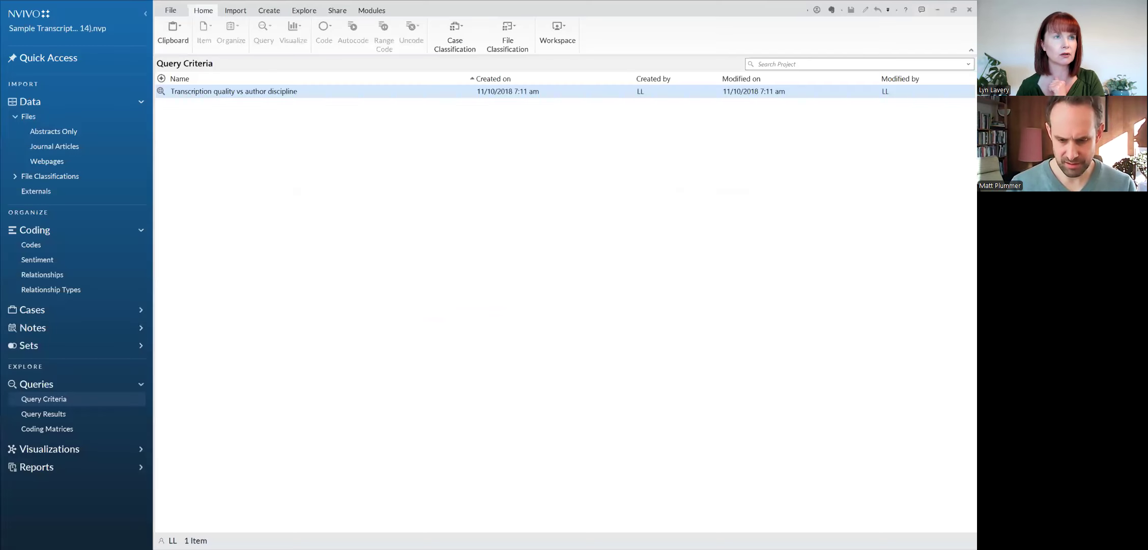
{"action": "left_click", "coordinate": [51, 116]}
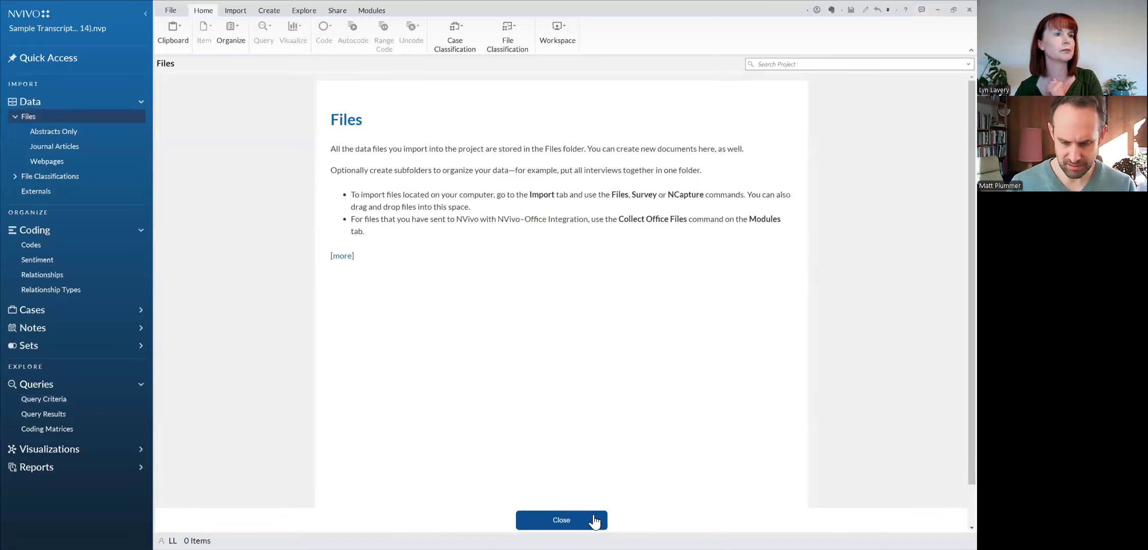
{"action": "left_click", "coordinate": [594, 519]}
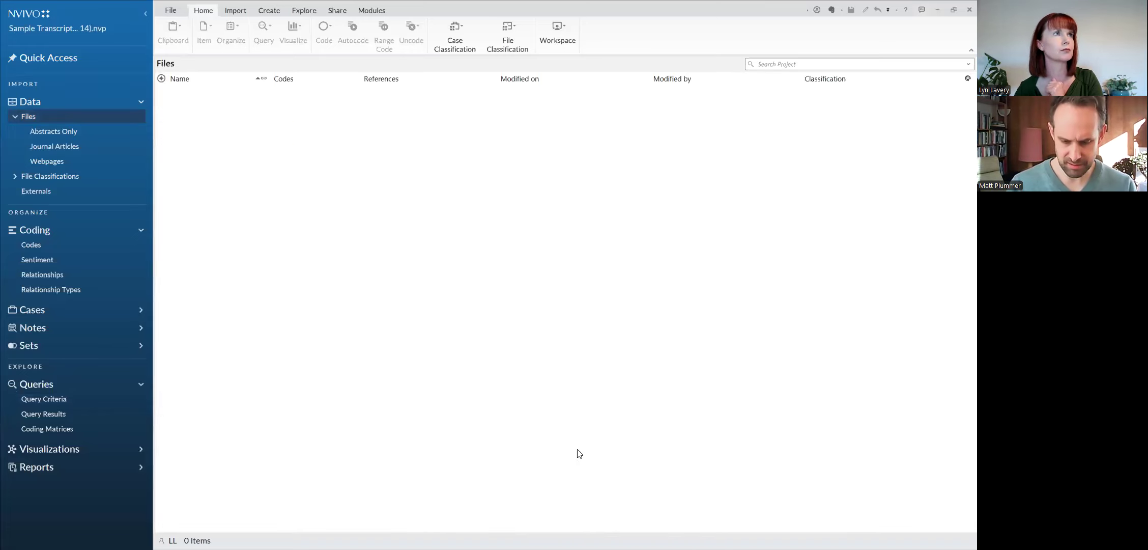
Step: Import the EndNote records from NVivo Import.xml on the desktop into Files, named by title and assigned to a single Reference classification
{"action": "right_click", "coordinate": [529, 225]}
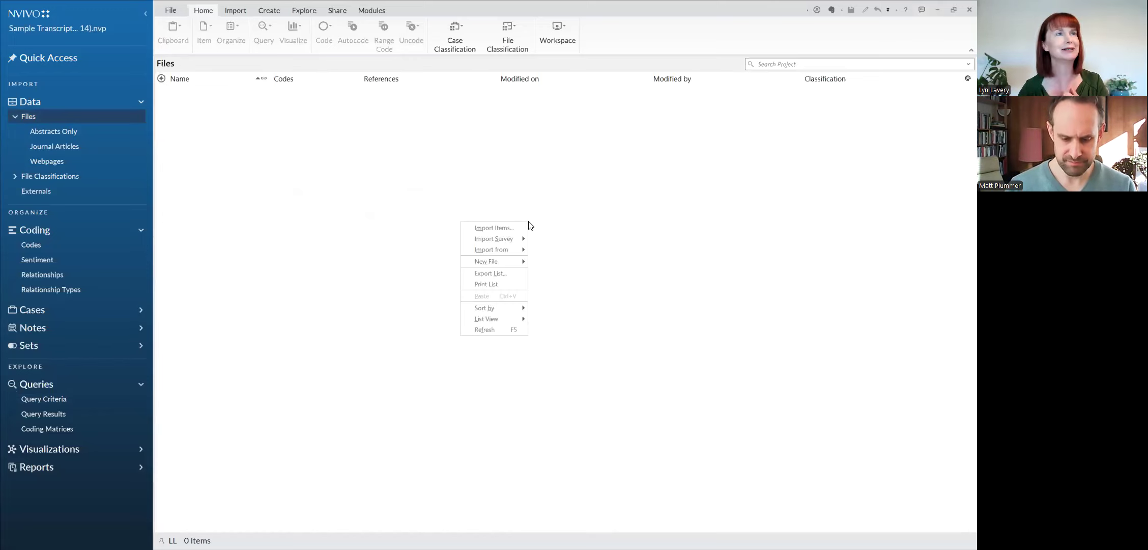
{"action": "mouse_move", "coordinate": [516, 248]}
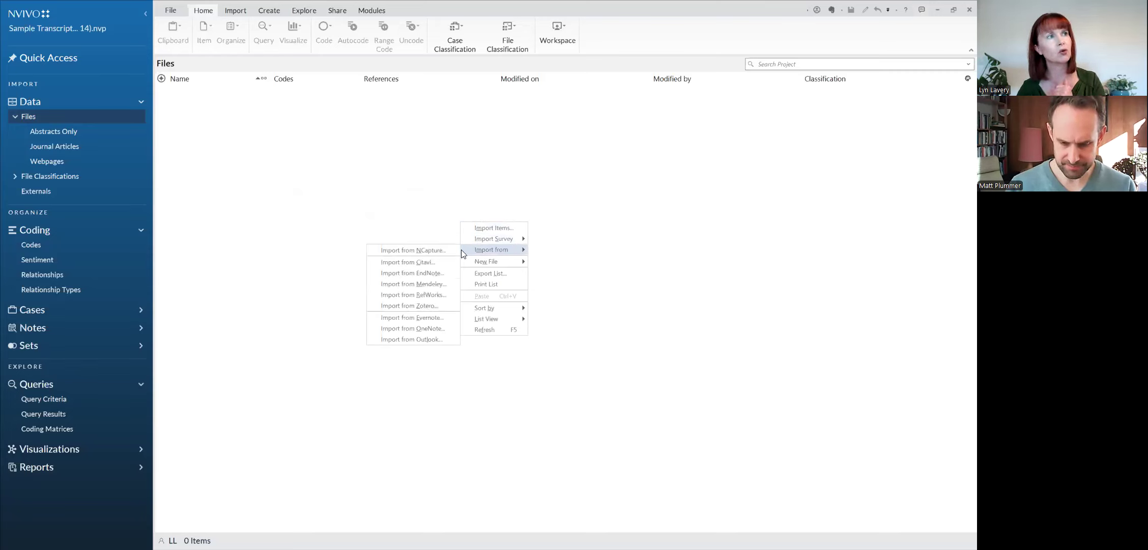
{"action": "left_click", "coordinate": [441, 273]}
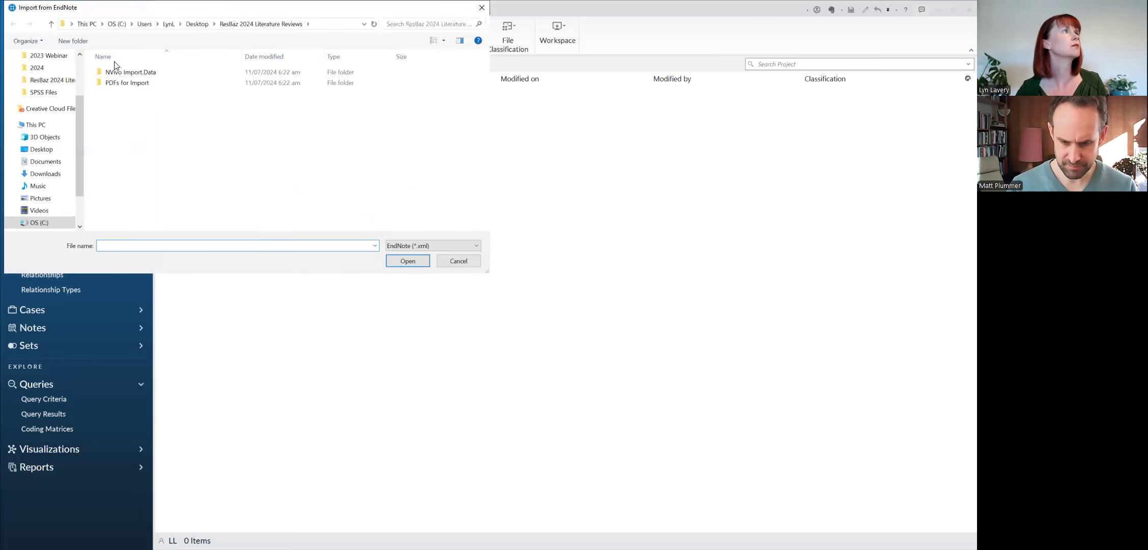
{"action": "left_click", "coordinate": [41, 149]}
{"action": "left_click", "coordinate": [145, 189]}
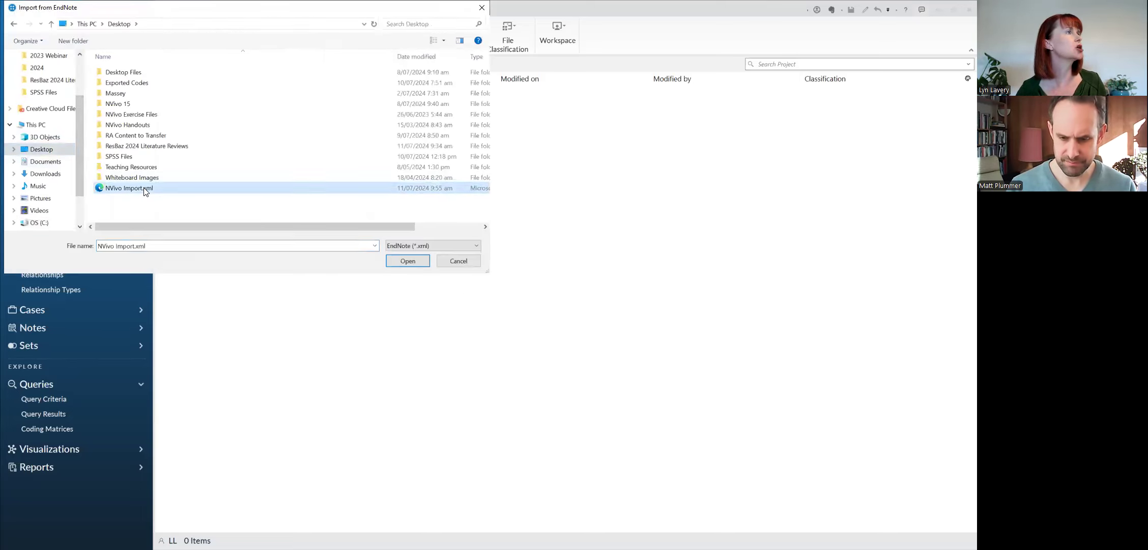
{"action": "double_click", "coordinate": [145, 189]}
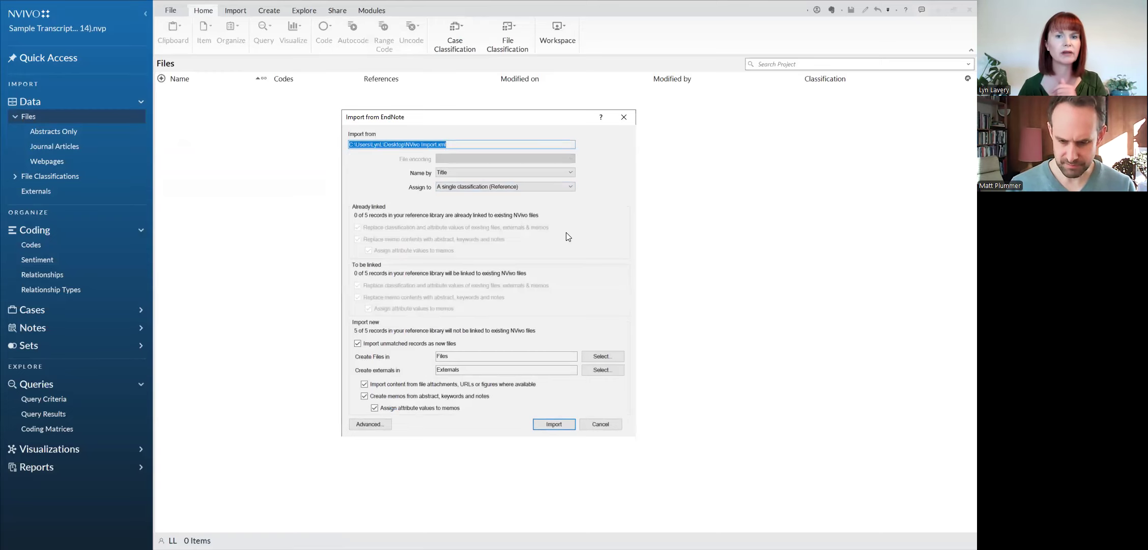
{"action": "left_click", "coordinate": [563, 424]}
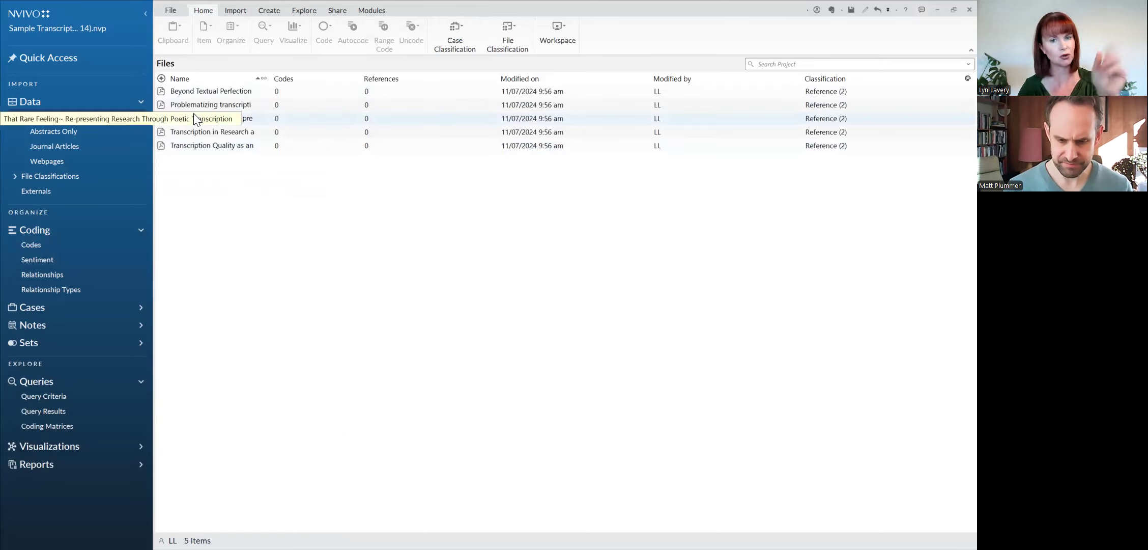
Step: Open the Reference (2) file classification sheet and review the attribute values of the imported articles
{"action": "left_click", "coordinate": [53, 175]}
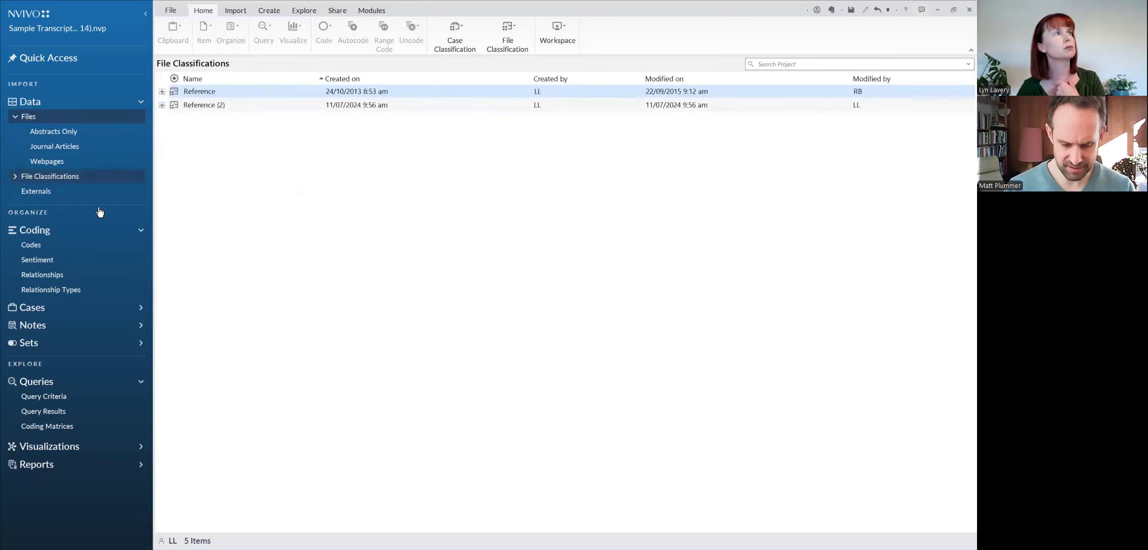
{"action": "left_click", "coordinate": [219, 104]}
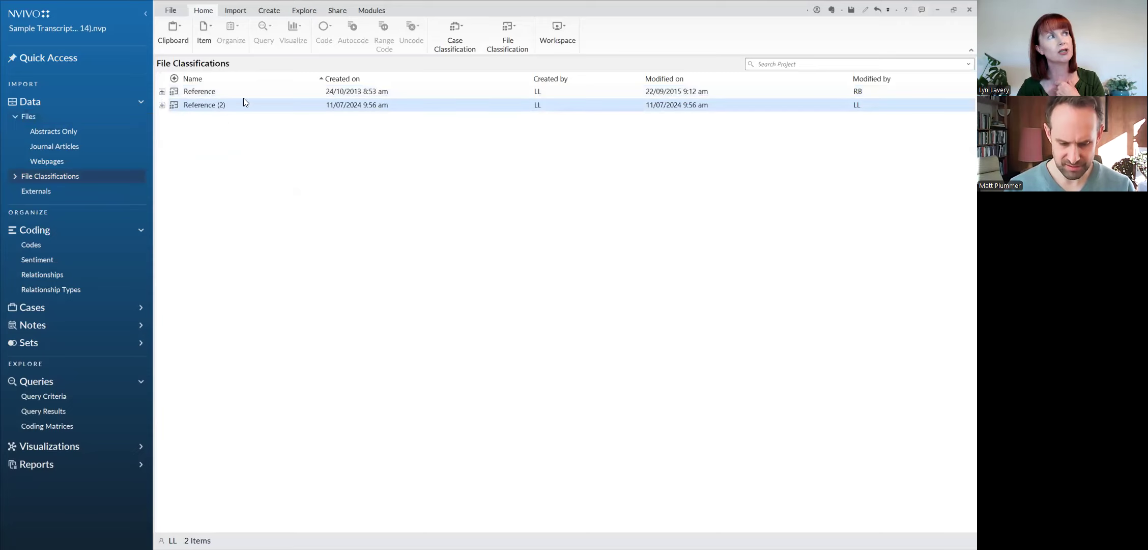
{"action": "double_click", "coordinate": [175, 108]}
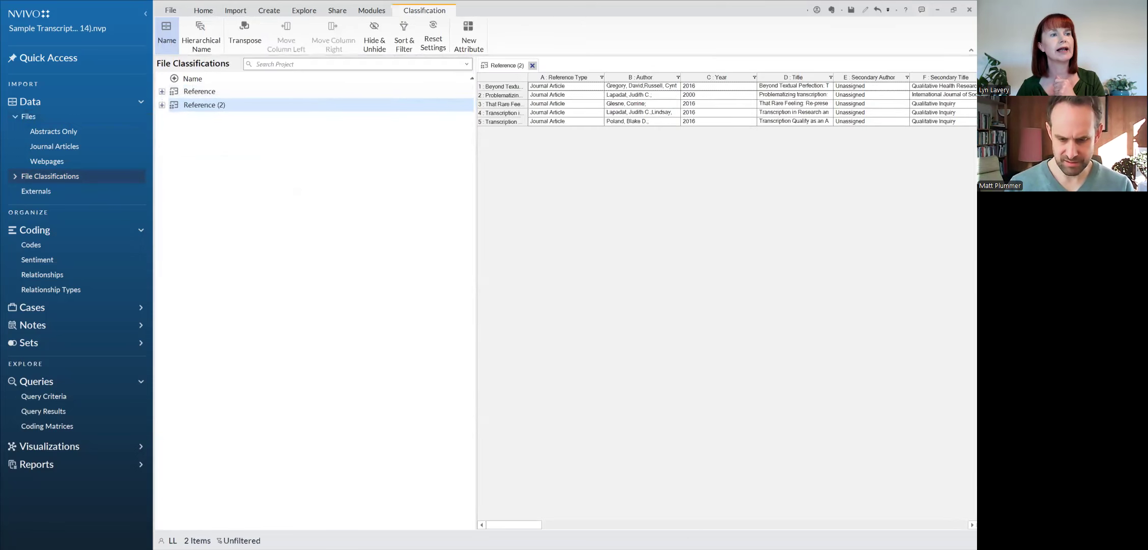
{"action": "mouse_move", "coordinate": [538, 525]}
{"action": "left_mouse_down"}
{"action": "mouse_move", "coordinate": [621, 531]}
{"action": "mouse_move", "coordinate": [530, 525]}
{"action": "left_mouse_up"}
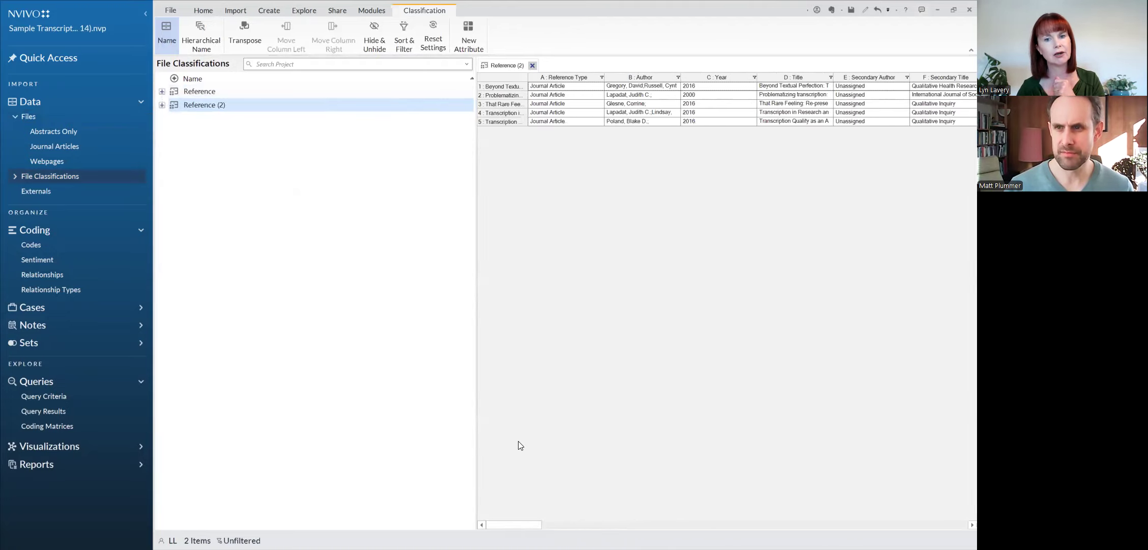